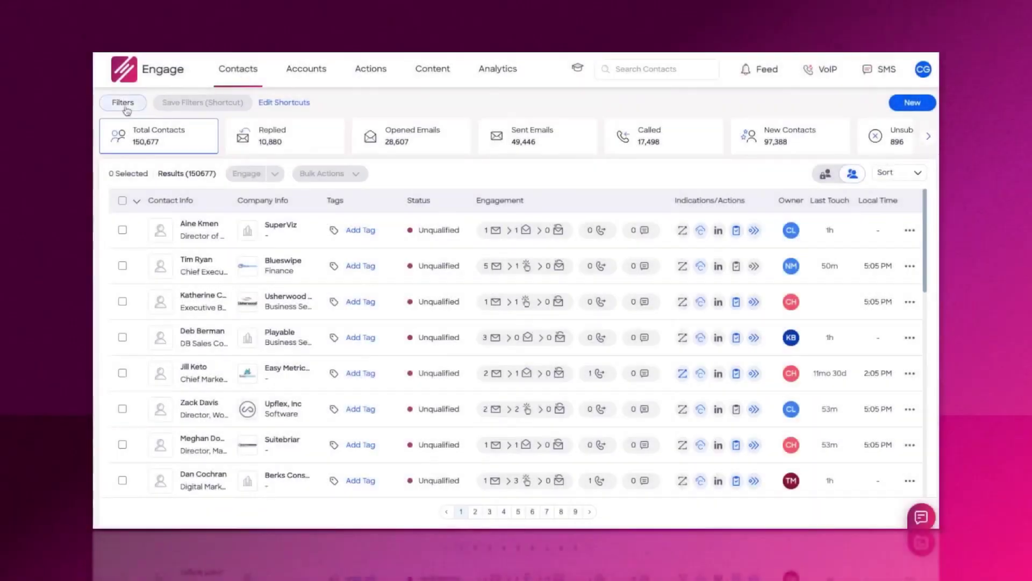
Filter contacts to the Intent - Cybersecurity tag and select all 1,955 of them.
{"action": "type", "text": "inten"}
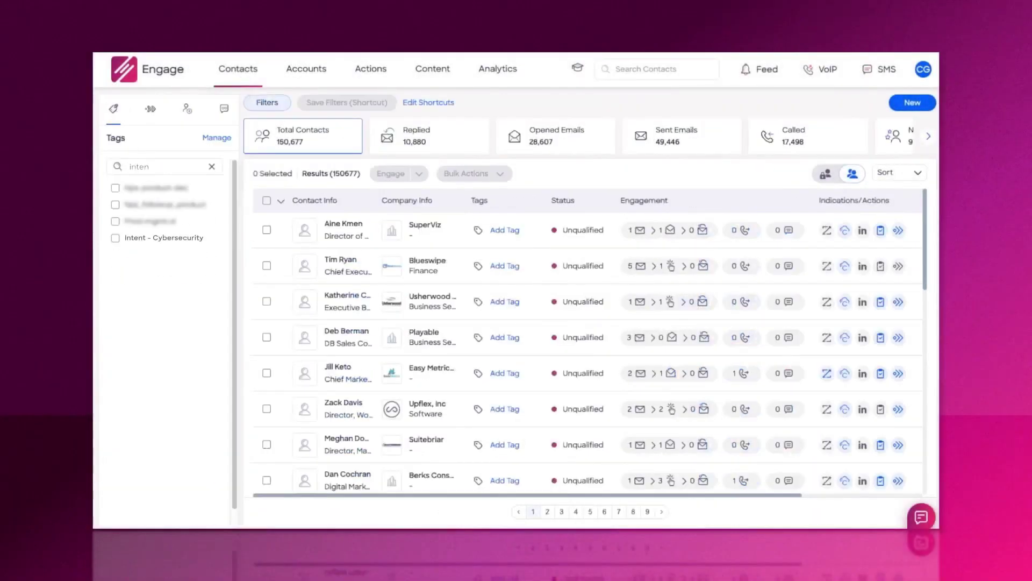
{"action": "left_click", "coordinate": [115, 238]}
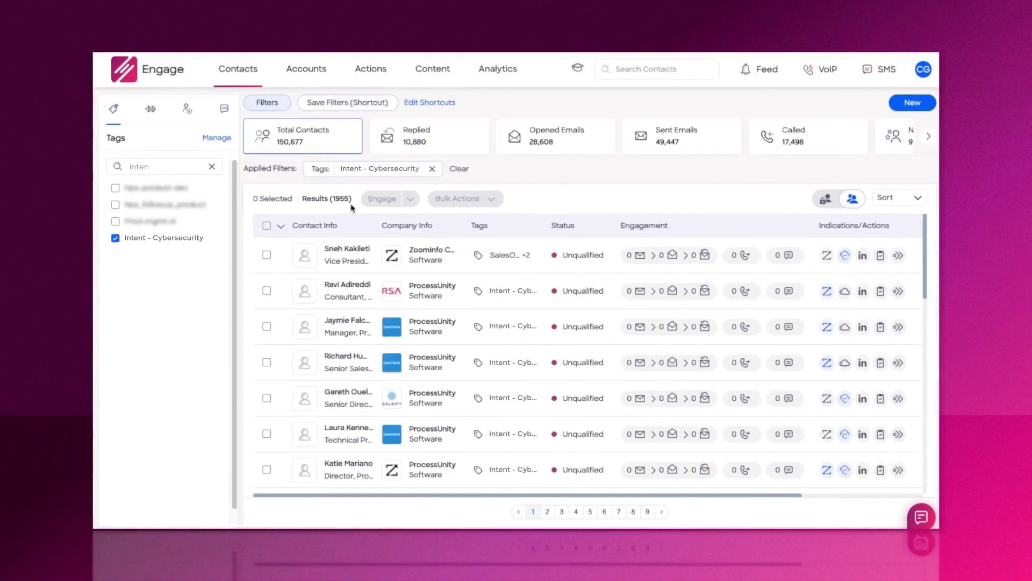
{"action": "left_click", "coordinate": [293, 251]}
Bulk-add the selected contacts to your own Intent - Cybersecurity salesflow.
{"action": "left_click", "coordinate": [459, 199]}
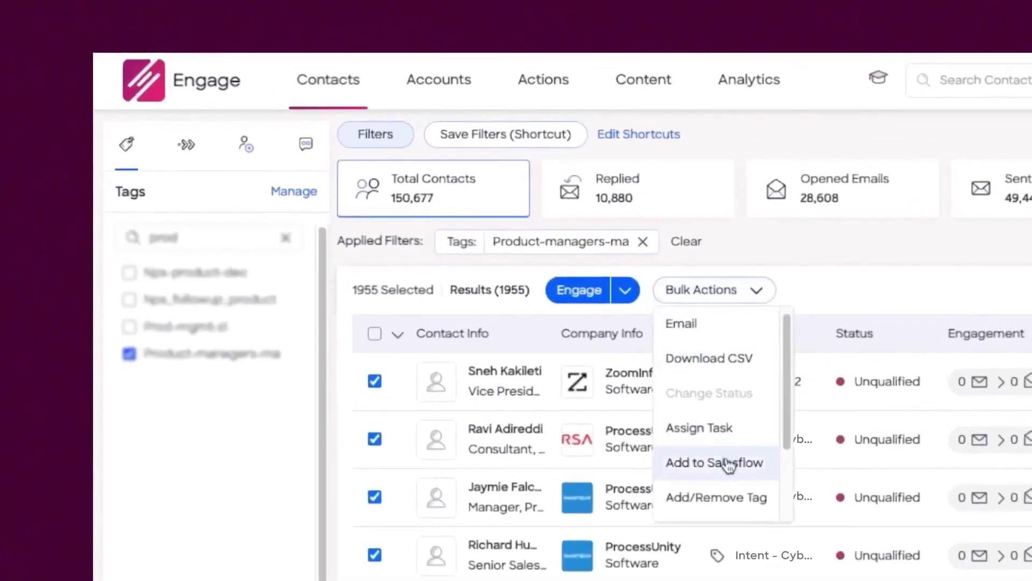
{"action": "left_click", "coordinate": [728, 464]}
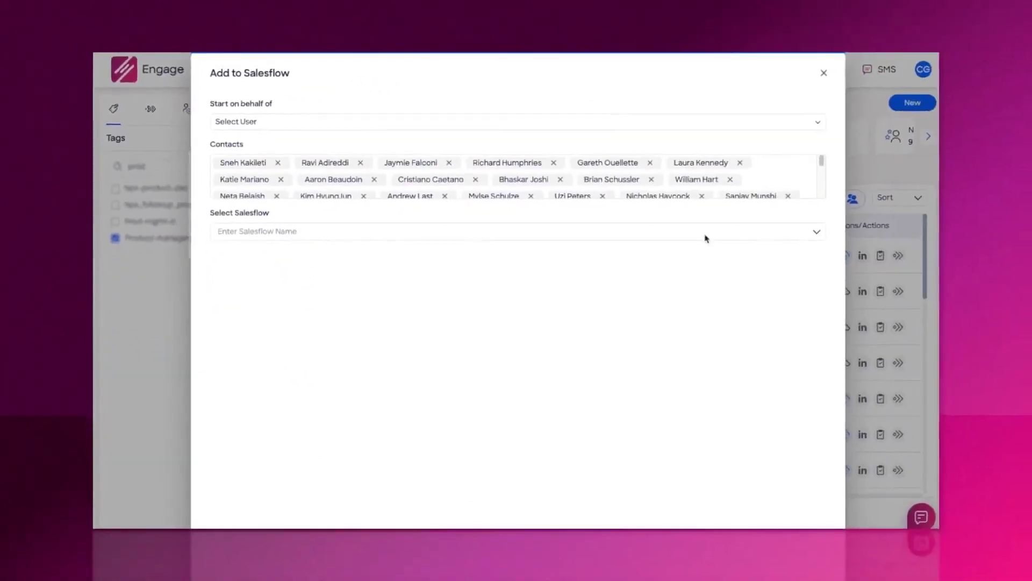
{"action": "left_click", "coordinate": [811, 205]}
{"action": "left_click", "coordinate": [231, 230]}
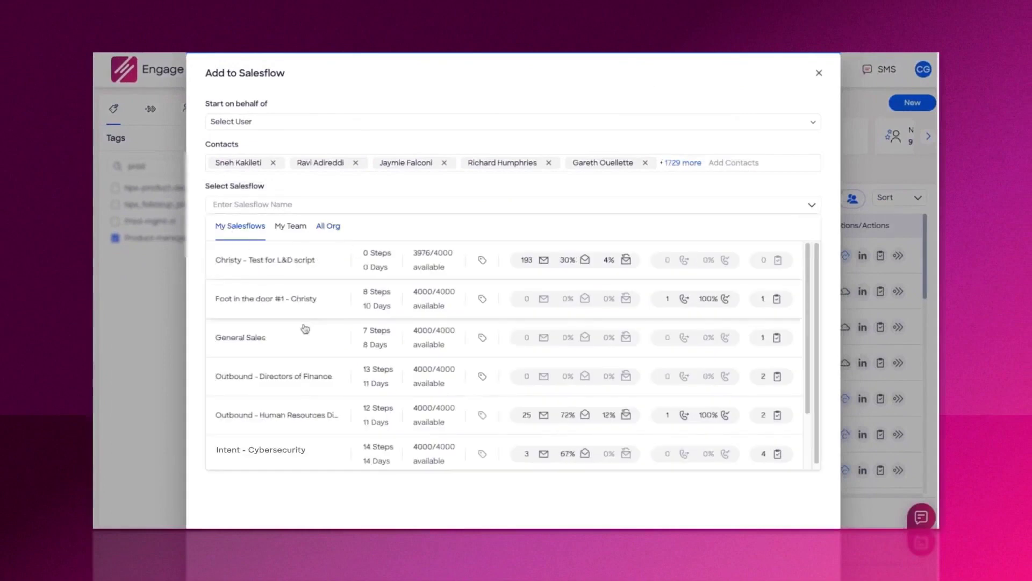
{"action": "left_click", "coordinate": [319, 450]}
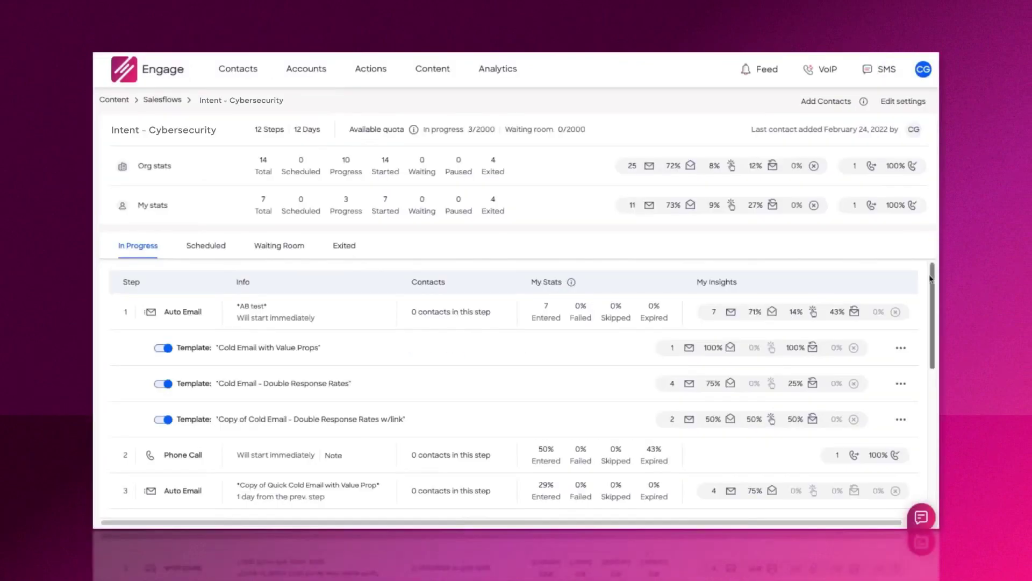
Open a contact's text conversation and start a reply 'I'm avai'.
{"action": "scroll", "coordinate": [919, 419], "scroll_direction": "down", "scroll_amount": 5}
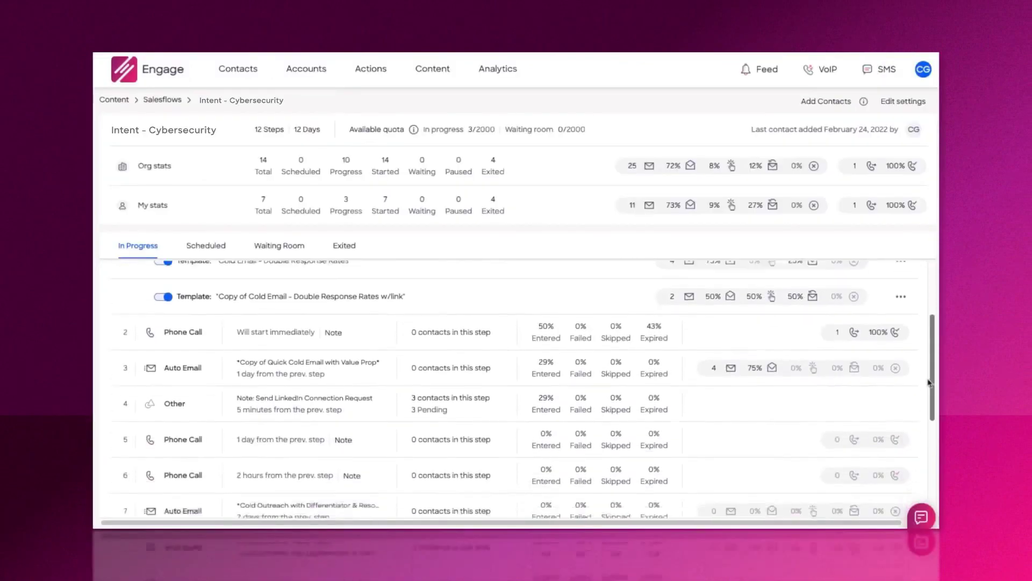
{"action": "scroll", "coordinate": [918, 419], "scroll_direction": "down", "scroll_amount": 3}
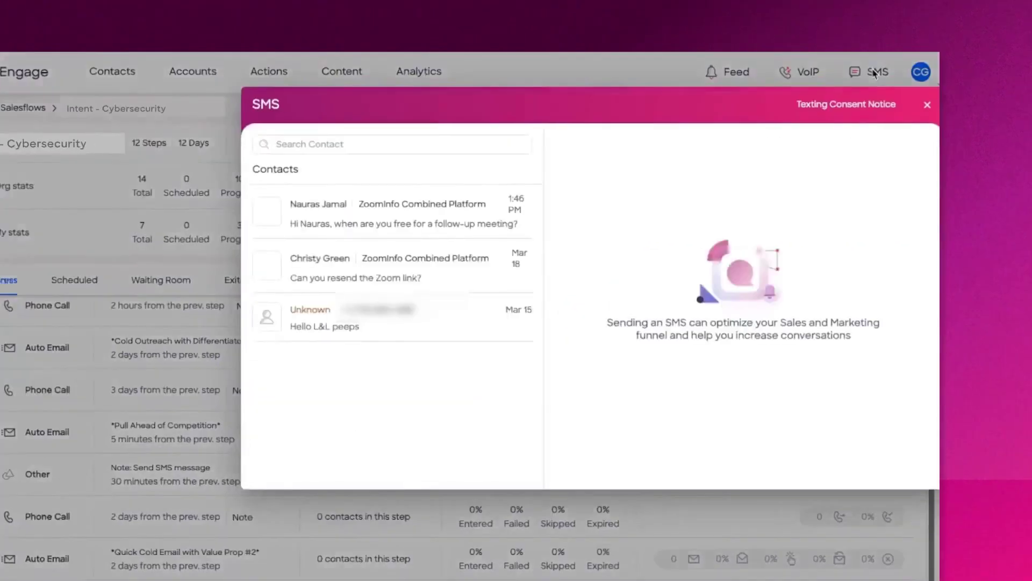
{"action": "left_click", "coordinate": [412, 212]}
{"action": "type", "text": "I'm avai"}
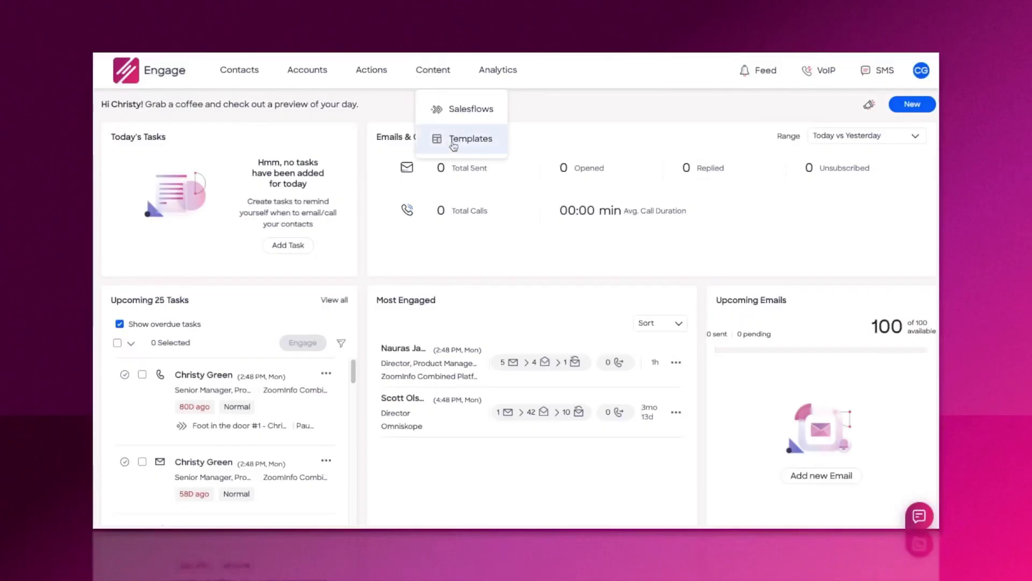
Start a new template by duplicating the ready-to-use Value Prop #2 template.
{"action": "left_click", "coordinate": [454, 139]}
{"action": "left_click", "coordinate": [911, 121]}
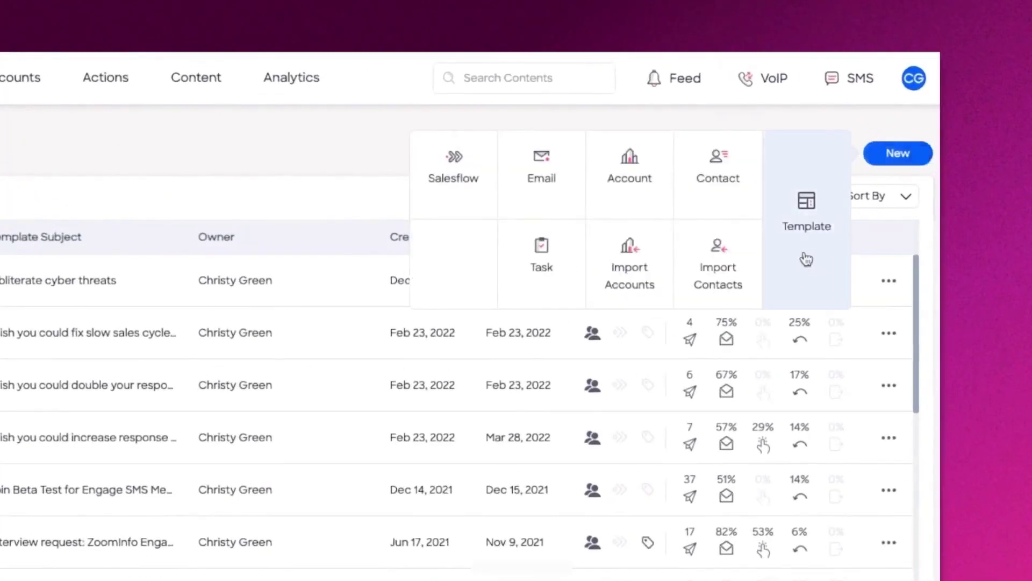
{"action": "left_click", "coordinate": [806, 259]}
{"action": "left_click", "coordinate": [760, 315]}
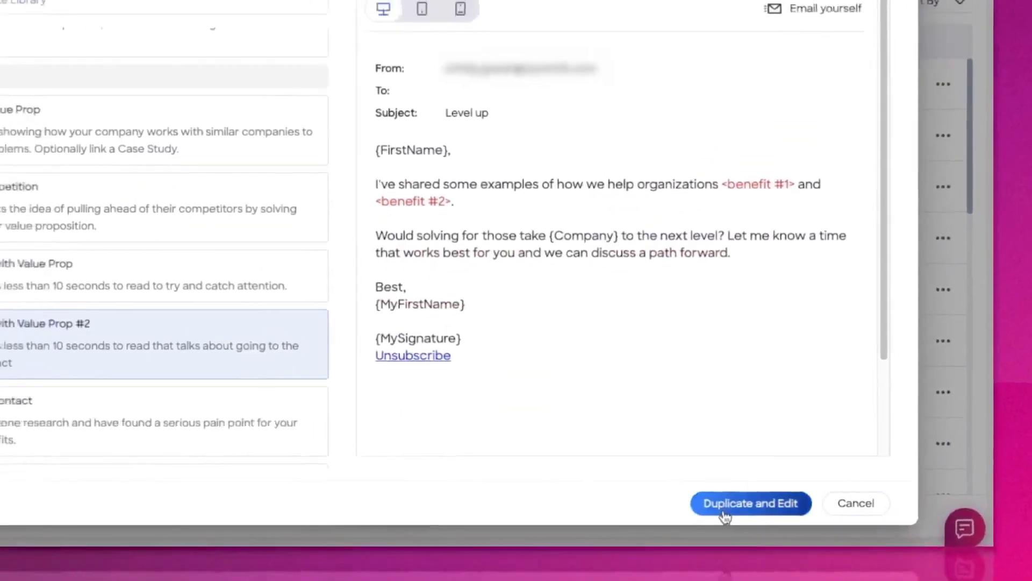
{"action": "left_click", "coordinate": [683, 478]}
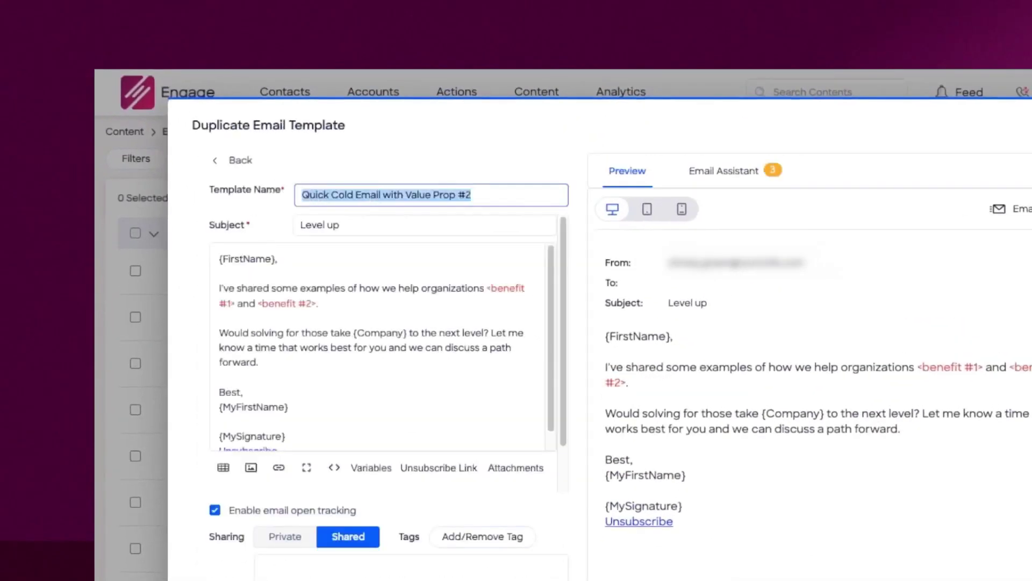
Name it 'Intent - Cybersecurity', subject 'Ramp up cybersecurity', benefit 'enhance security and reduce breaches'.
{"action": "type", "text": "Intent - Cybersecurity"}
{"action": "key", "text": "Tab"}
{"action": "type", "text": "Ramp up cybersecurity"}
{"action": "left_click_drag", "start_coordinate": [487, 288], "coordinate": [528, 291]}
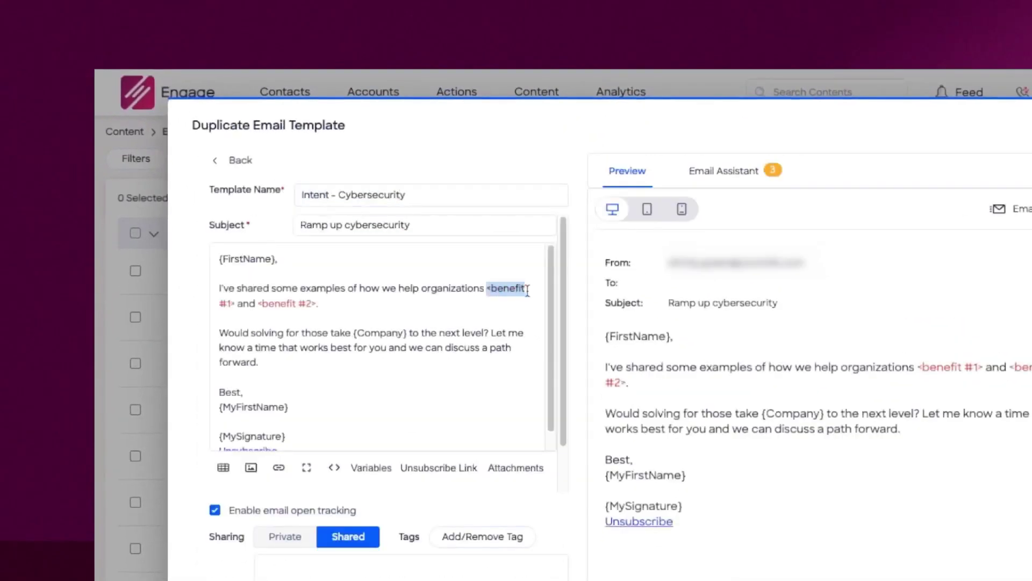
{"action": "type", "text": "enhance security and reduce breaches"}
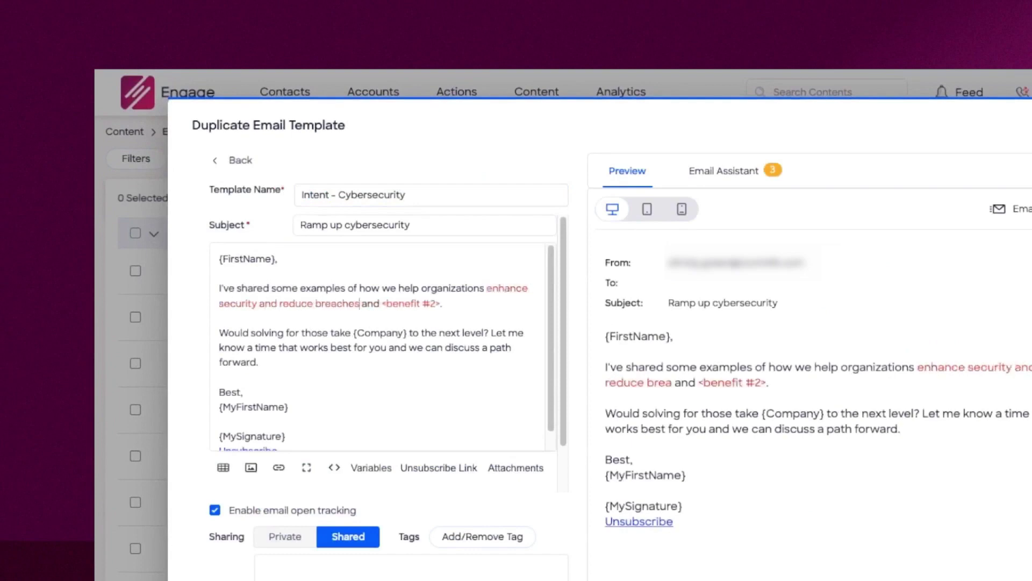
{"action": "key", "text": "Delete"}
{"action": "key", "text": "Delete"}
{"action": "key", "text": "Delete"}
{"action": "key", "text": "Delete"}
{"action": "key", "text": "Delete"}
{"action": "key", "text": "Delete"}
{"action": "key", "text": "Delete"}
{"action": "key", "text": "Delete"}
{"action": "key", "text": "Delete"}
{"action": "key", "text": "Delete"}
{"action": "key", "text": "Delete"}
{"action": "key", "text": "Delete"}
{"action": "key", "text": "Delete"}
{"action": "key", "text": "Delete"}
{"action": "key", "text": "Delete"}
{"action": "key", "text": "Delete"}
{"action": "key", "text": "Delete"}
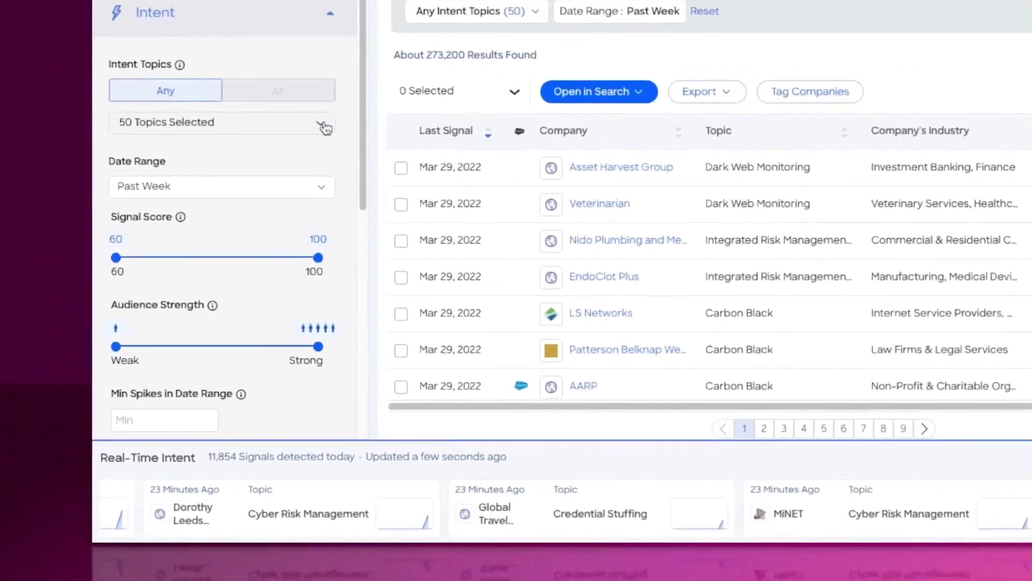
Review the intent topics list and apply the 50 selected cyber security topics.
{"action": "left_click", "coordinate": [258, 232]}
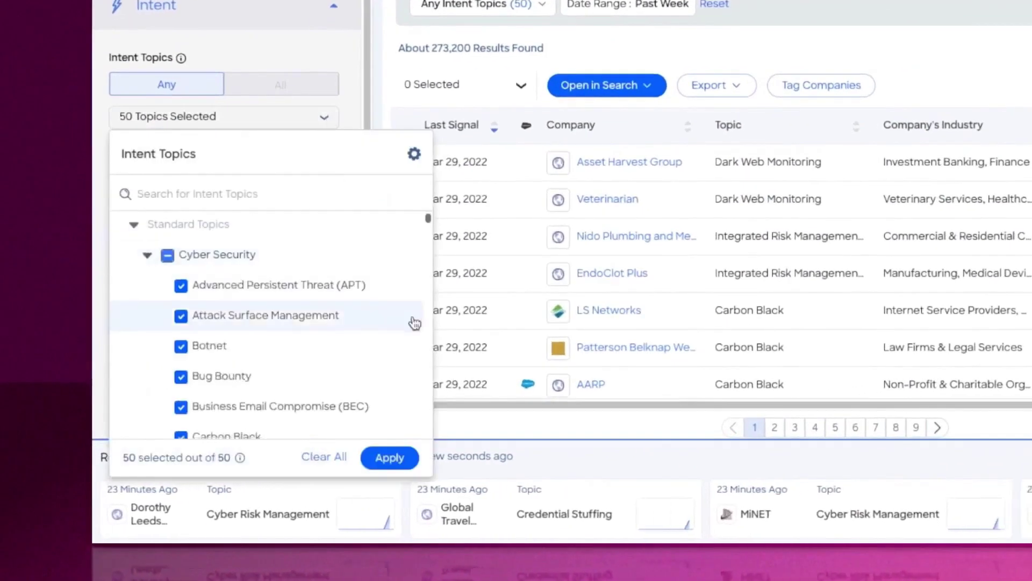
{"action": "scroll", "coordinate": [414, 324], "scroll_direction": "down", "scroll_amount": 8}
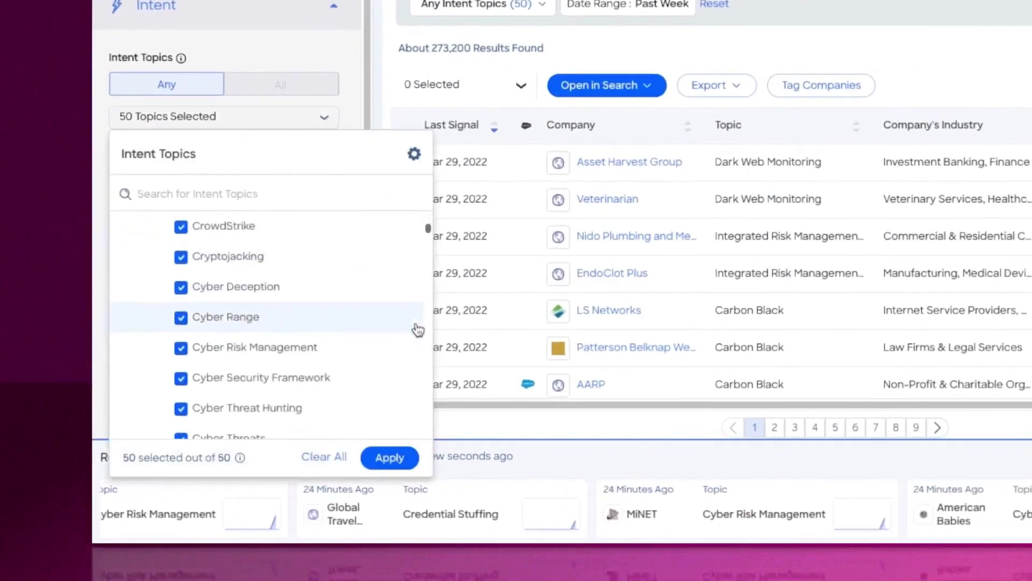
{"action": "scroll", "coordinate": [417, 329], "scroll_direction": "down", "scroll_amount": 6}
{"action": "left_click", "coordinate": [388, 457]}
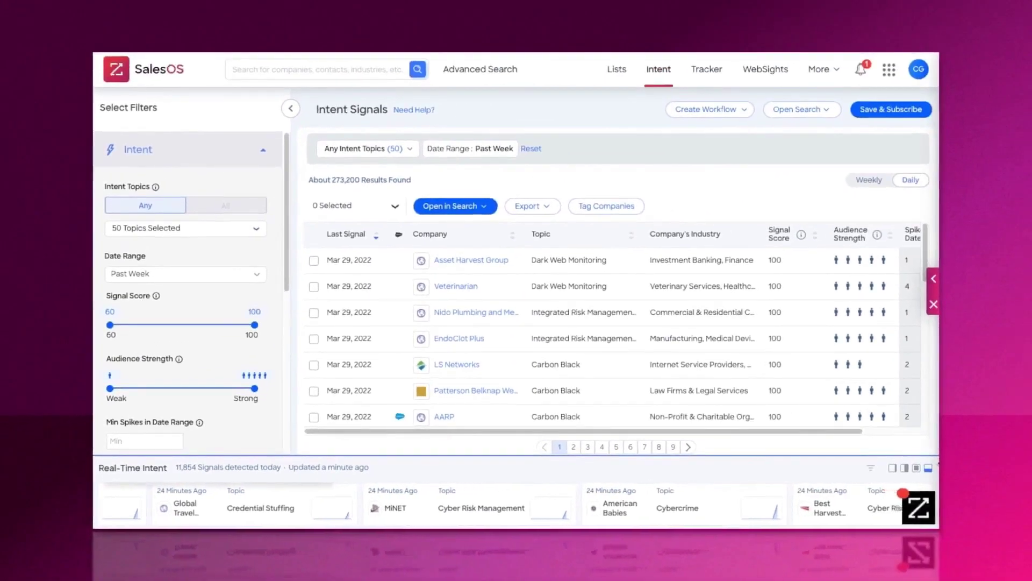
Create a Streaming Intent workflow and review its triggering intent topics.
{"action": "left_click", "coordinate": [706, 109]}
{"action": "left_click", "coordinate": [723, 142]}
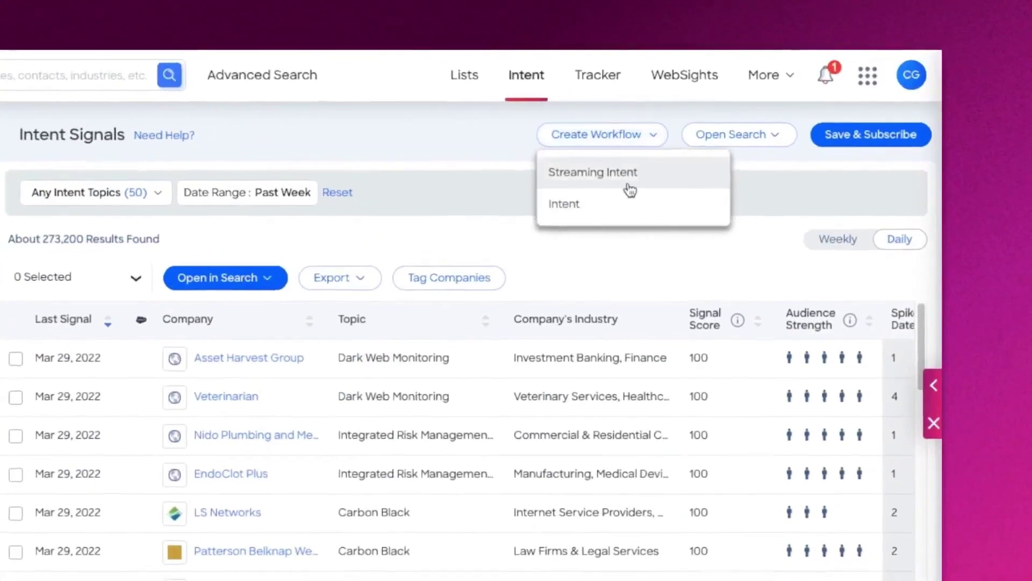
{"action": "left_click", "coordinate": [626, 189]}
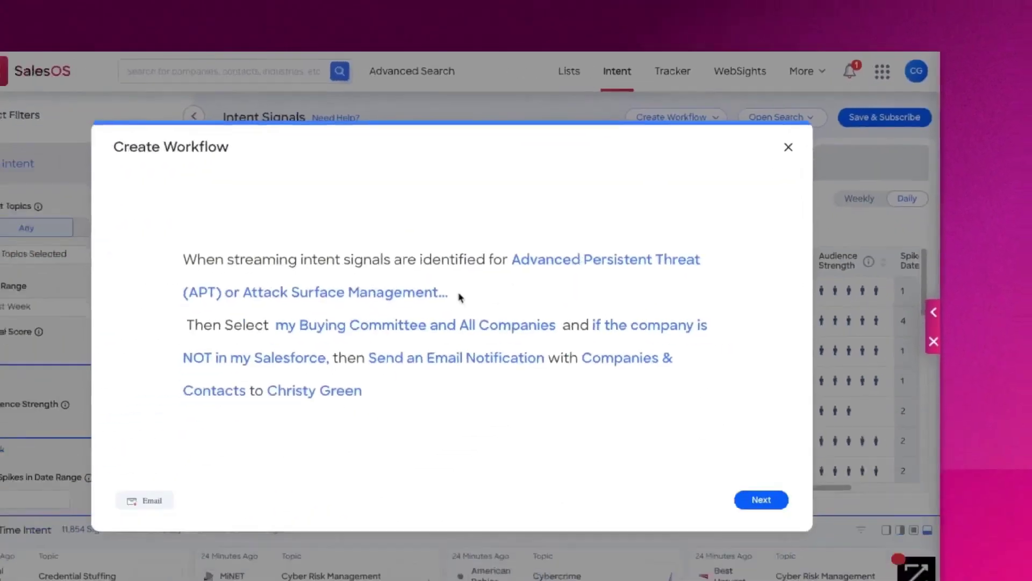
{"action": "left_click", "coordinate": [454, 295]}
{"action": "scroll", "coordinate": [482, 421], "scroll_direction": "down", "scroll_amount": 10}
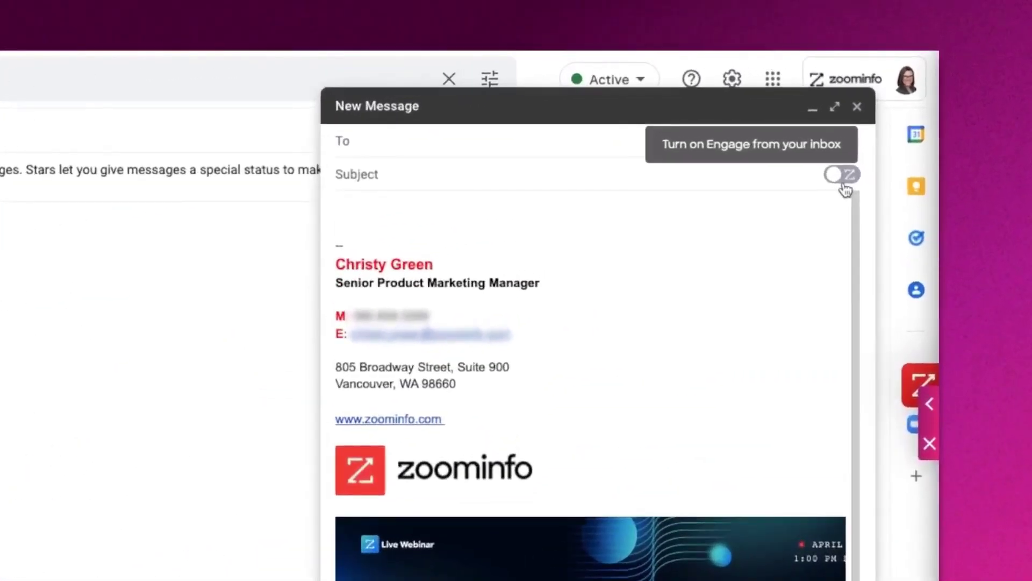
Enable Engage in the new Gmail message and insert the Intent - Cybersecurity template.
{"action": "left_click", "coordinate": [873, 138]}
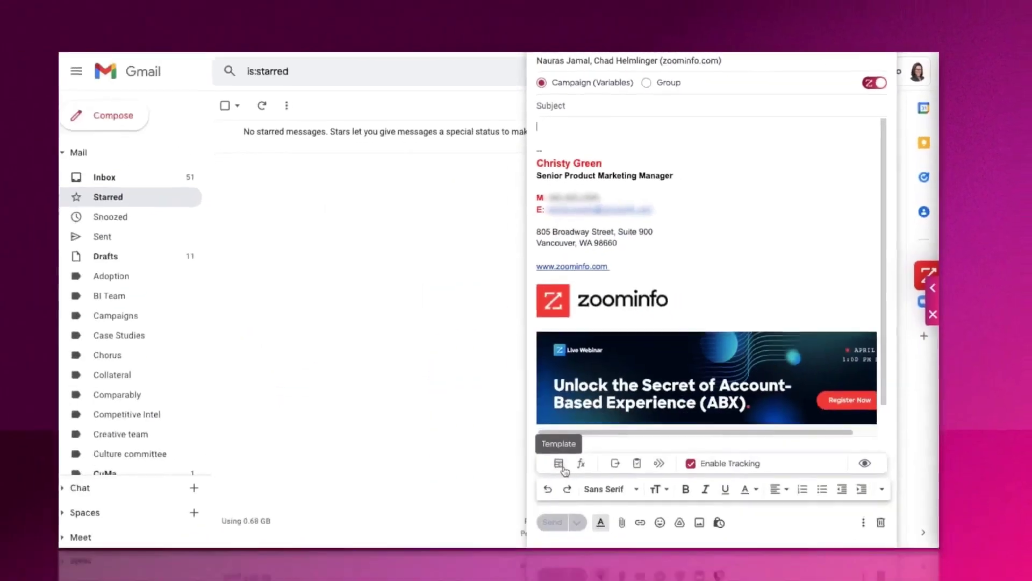
{"action": "left_click", "coordinate": [565, 461]}
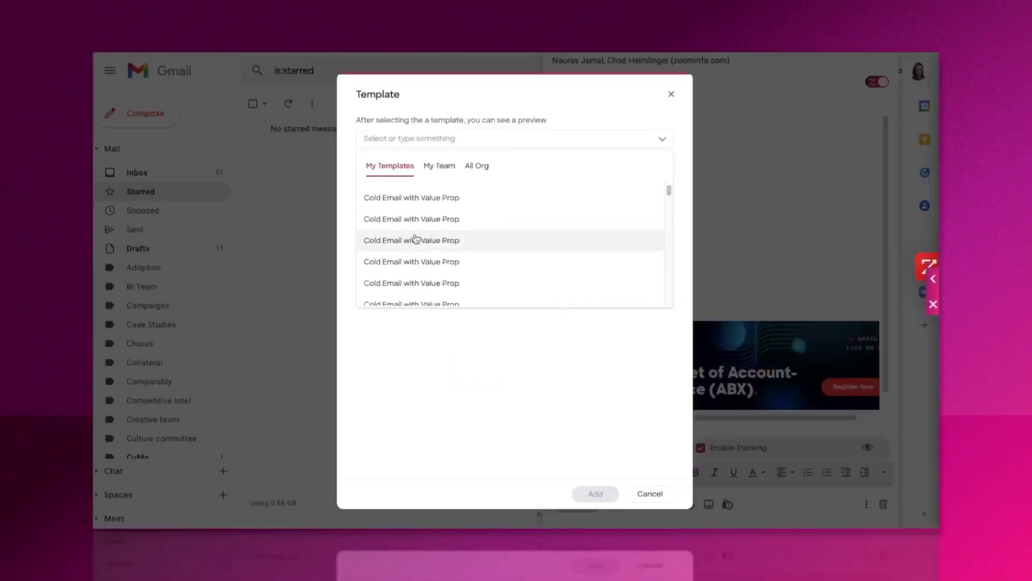
{"action": "scroll", "coordinate": [418, 242], "scroll_direction": "down", "scroll_amount": 5}
{"action": "left_click", "coordinate": [418, 275]}
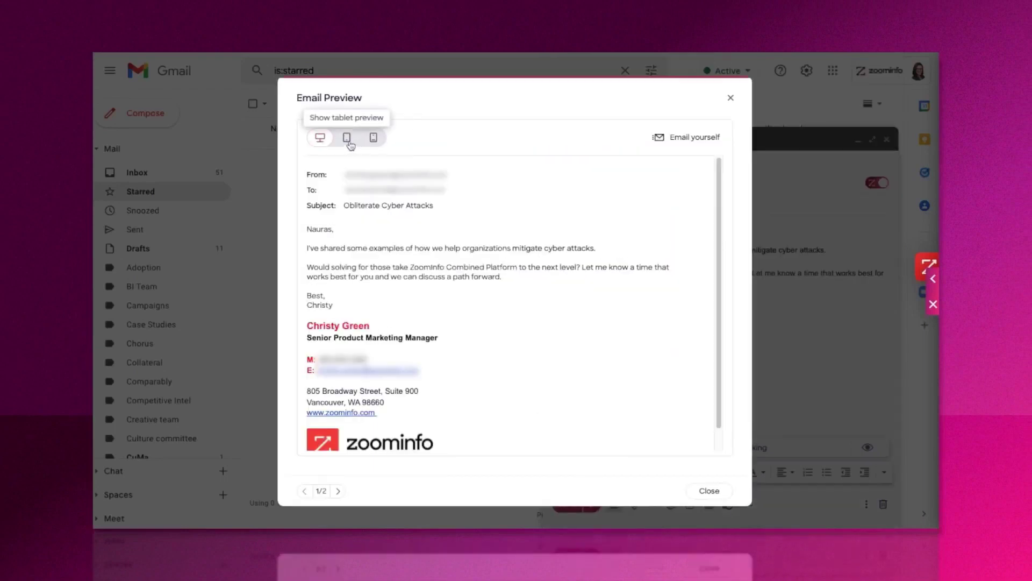
Check the email's tablet and phone previews, then close the preview.
{"action": "left_click", "coordinate": [347, 139]}
{"action": "left_click", "coordinate": [375, 146]}
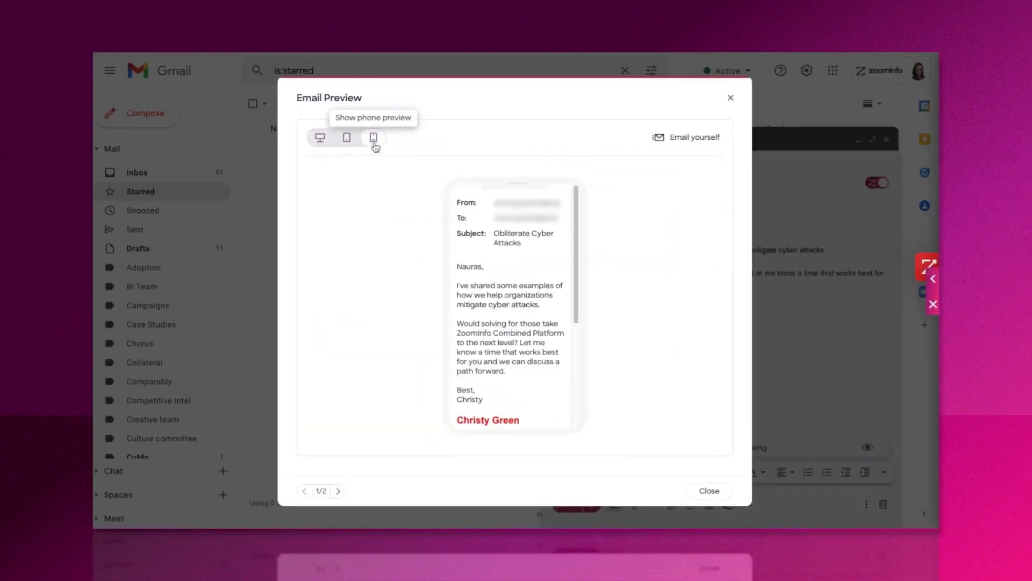
{"action": "left_click", "coordinate": [704, 492]}
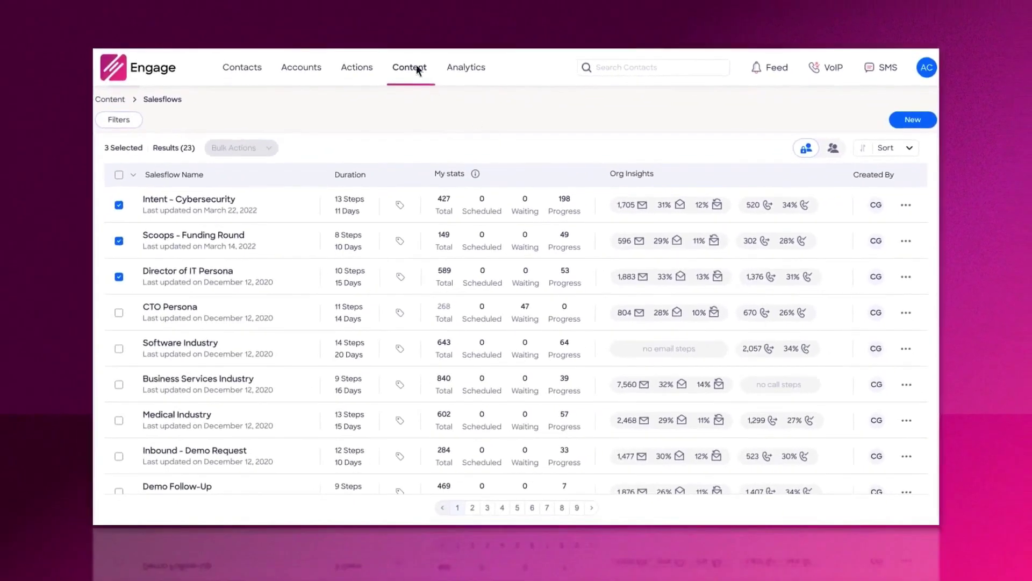
Look over the email templates list, then open the Analytics dashboard for a chosen user.
{"action": "left_click", "coordinate": [416, 69]}
{"action": "left_click", "coordinate": [436, 136]}
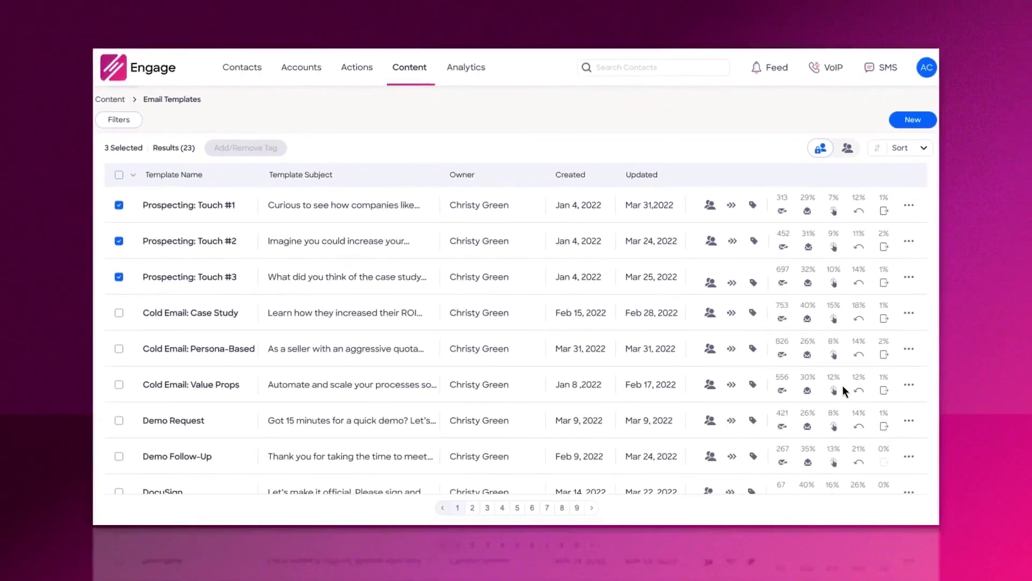
{"action": "left_click", "coordinate": [467, 67]}
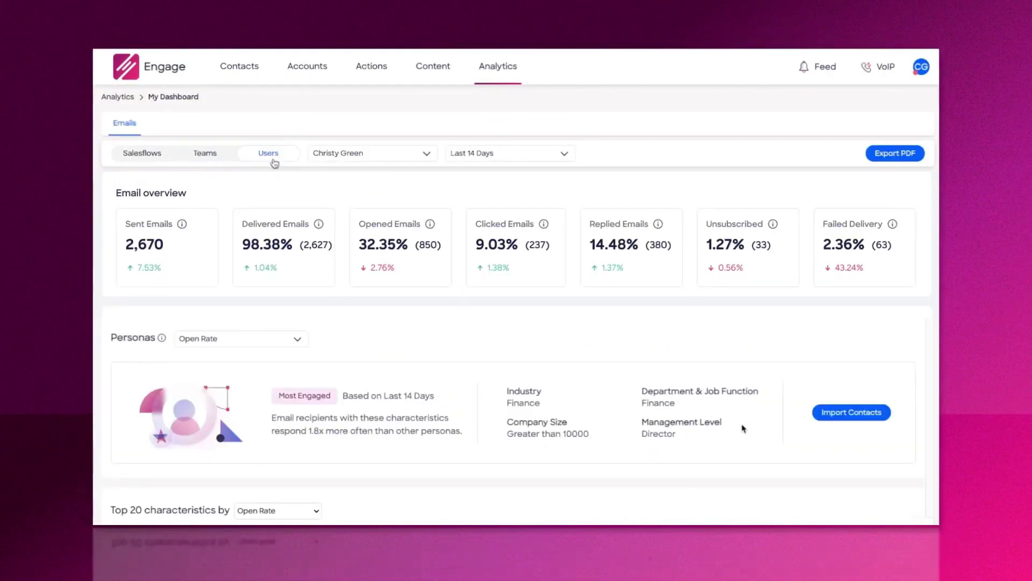
{"action": "left_click", "coordinate": [418, 162]}
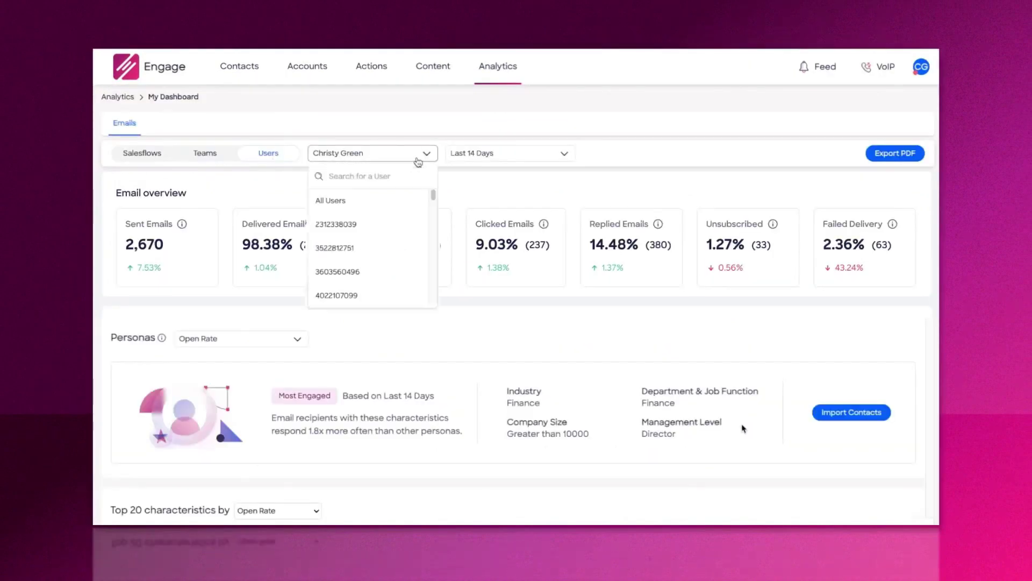
{"action": "type", "text": "christy"}
{"action": "key", "text": "Return"}
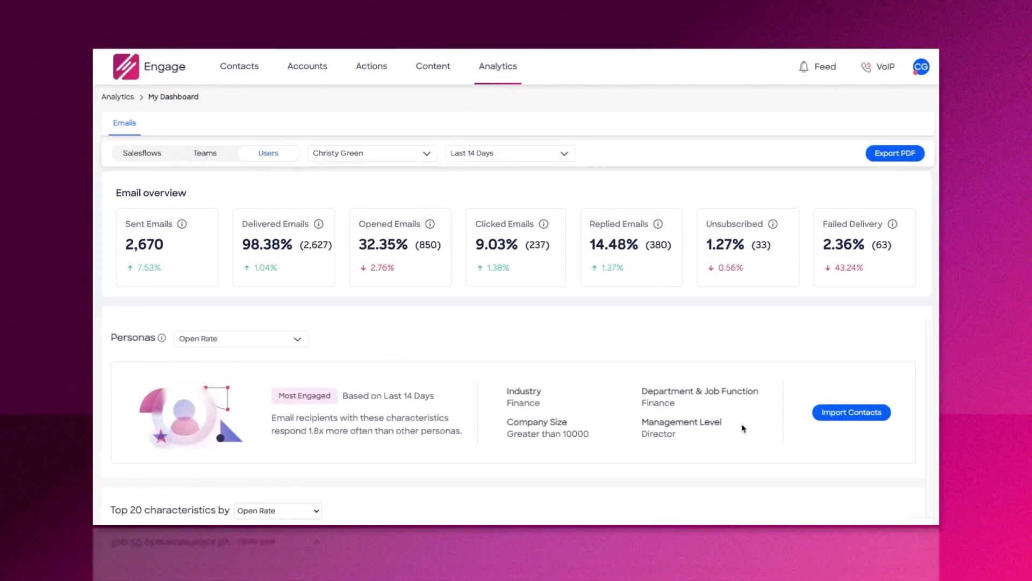
Set the report period to Last 14 Days and import the Most Engaged persona's contacts.
{"action": "left_click", "coordinate": [569, 155]}
{"action": "left_click", "coordinate": [560, 203]}
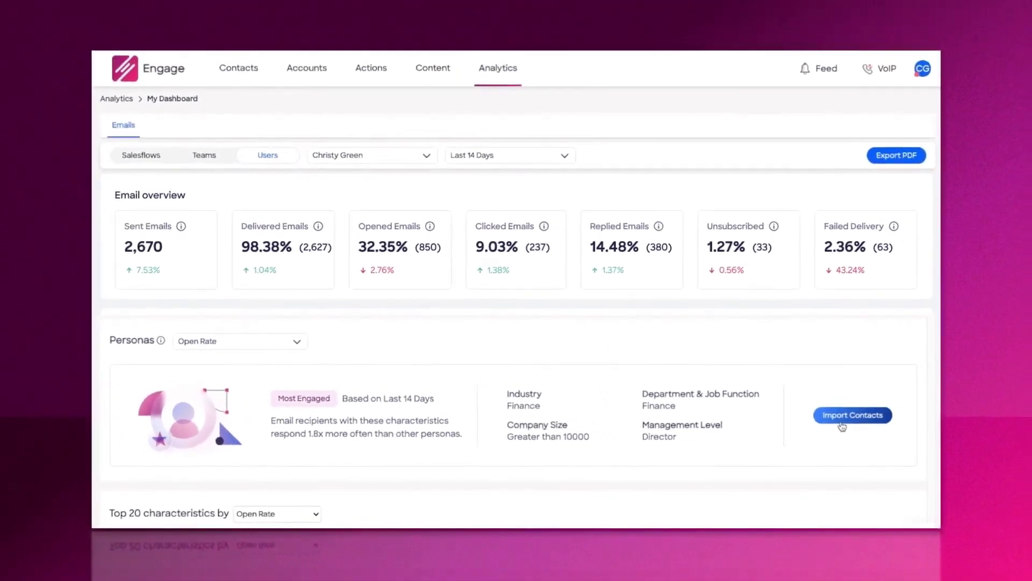
{"action": "left_click", "coordinate": [842, 426]}
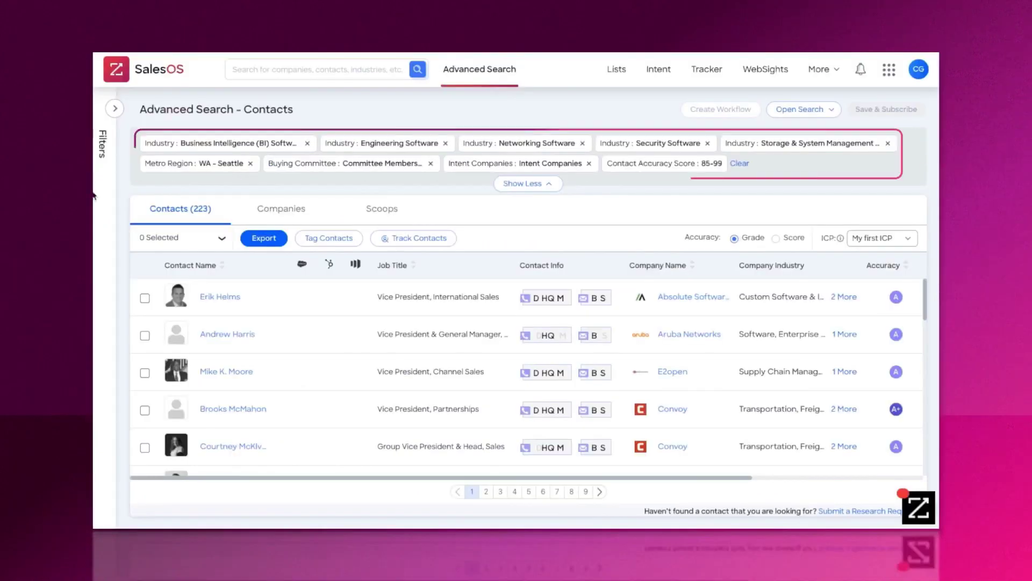
Open the first contact's profile and view its company Overview.
{"action": "left_click", "coordinate": [221, 296]}
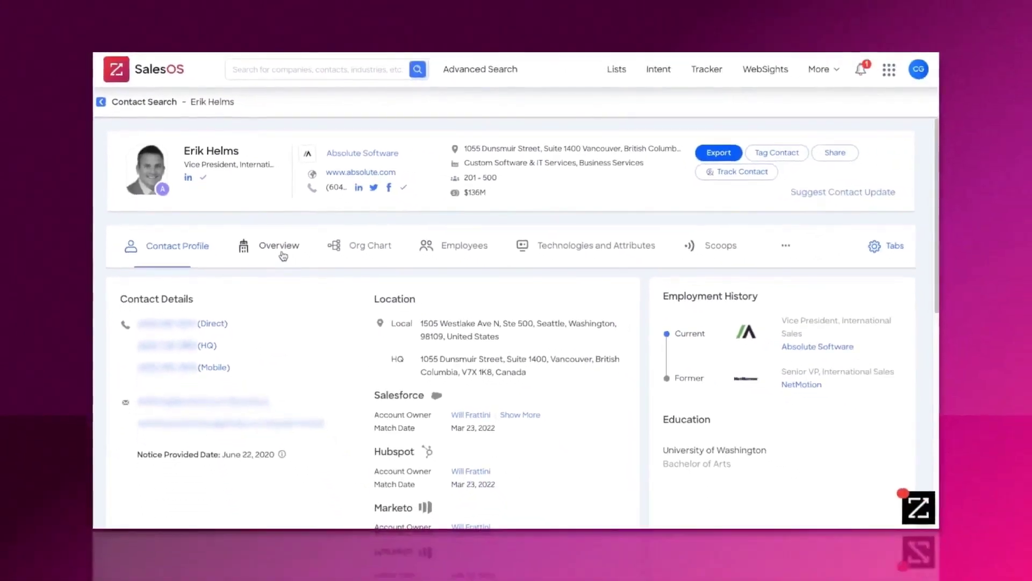
{"action": "left_click", "coordinate": [350, 321]}
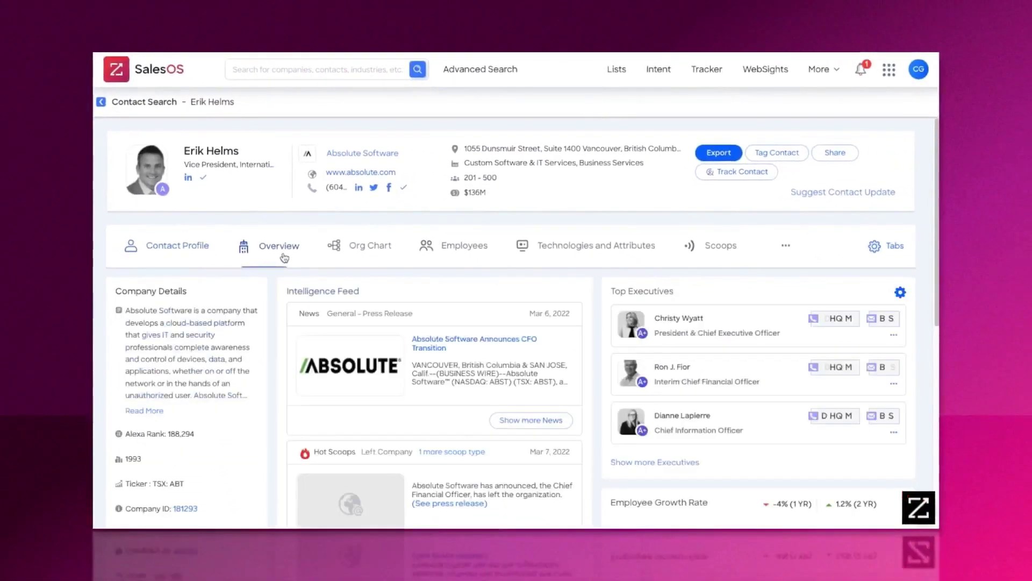
{"action": "scroll", "coordinate": [935, 254], "scroll_direction": "down", "scroll_amount": 3}
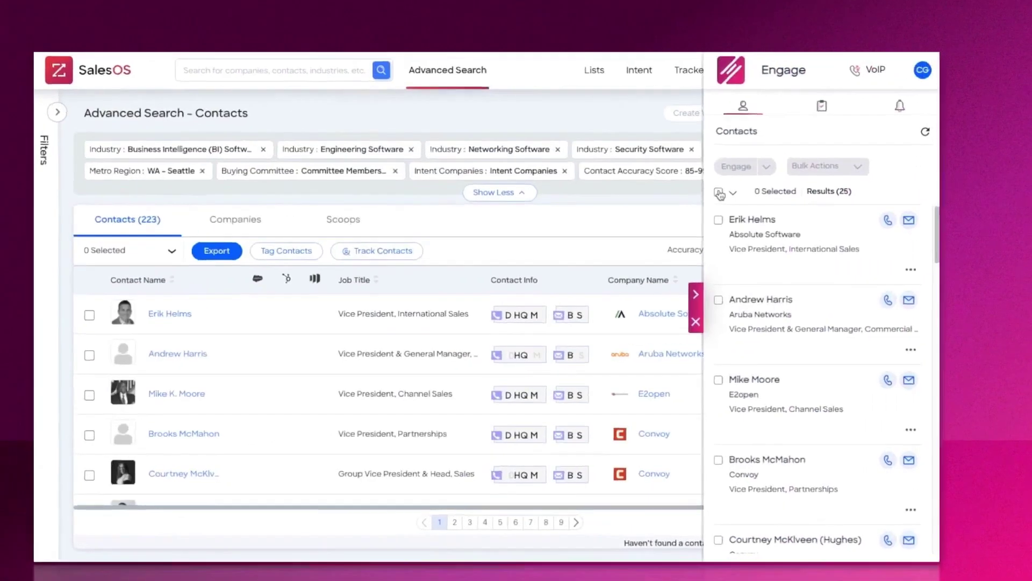
Select all 25 contacts in the Engage panel and add them to Intent - Cybersecurity salesflow.
{"action": "left_click", "coordinate": [737, 182]}
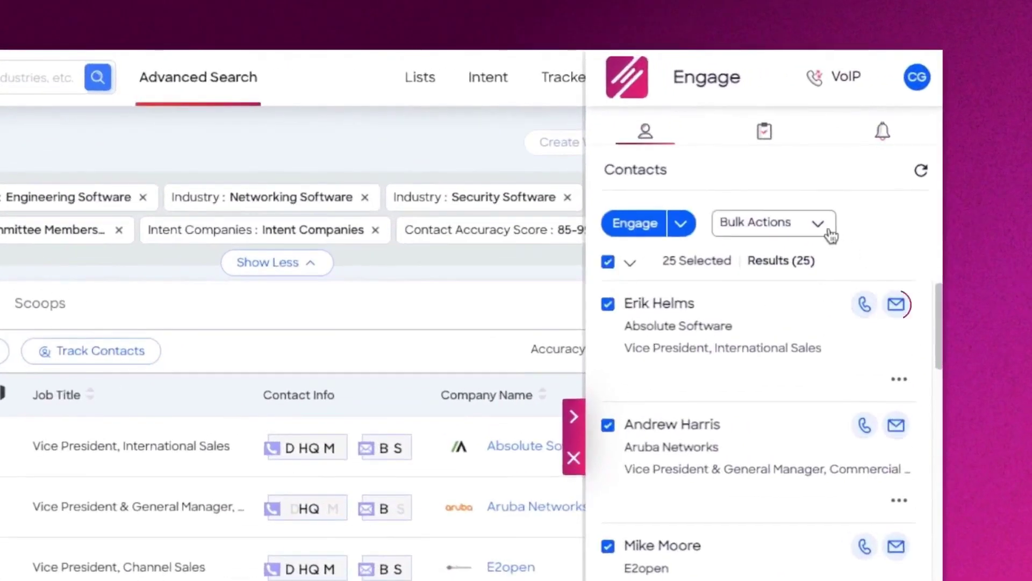
{"action": "left_click", "coordinate": [830, 231]}
{"action": "left_click", "coordinate": [822, 321]}
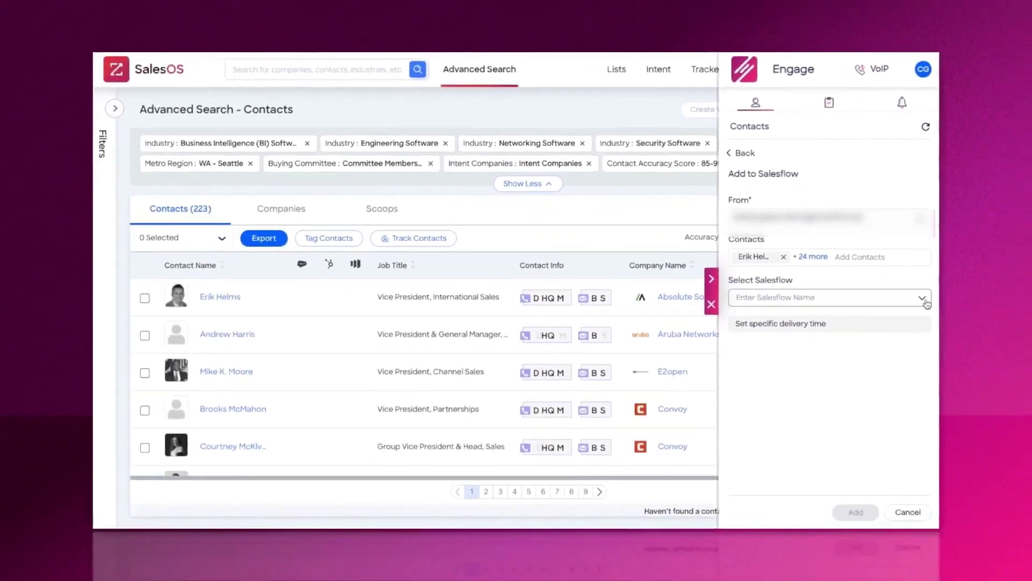
{"action": "left_click", "coordinate": [920, 350]}
{"action": "left_click", "coordinate": [818, 350]}
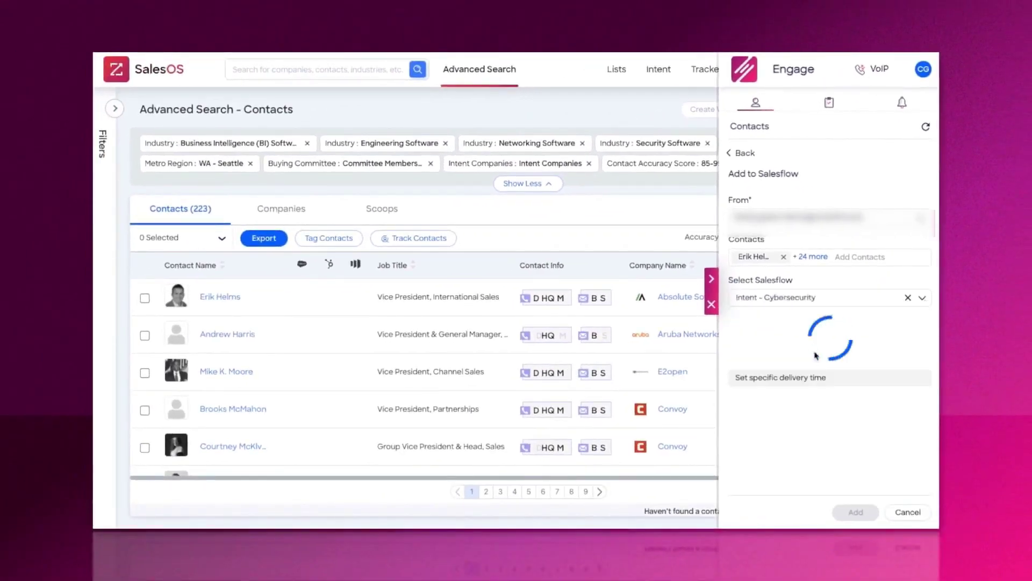
{"action": "left_click", "coordinate": [860, 512]}
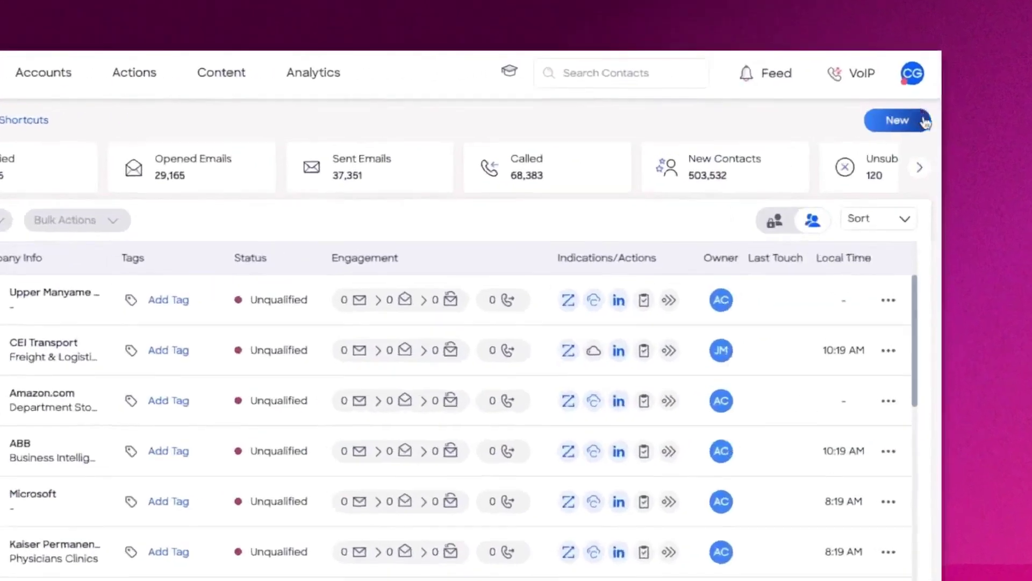
Begin a contact import, then filter the Contacts list by the Intent - Cybersecurity tag.
{"action": "left_click", "coordinate": [924, 122]}
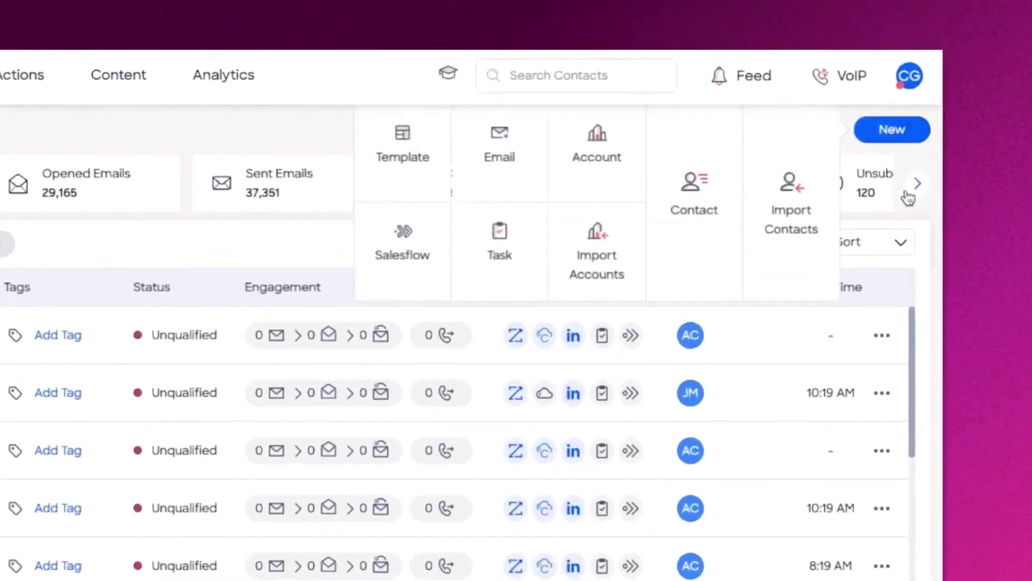
{"action": "left_click", "coordinate": [791, 290]}
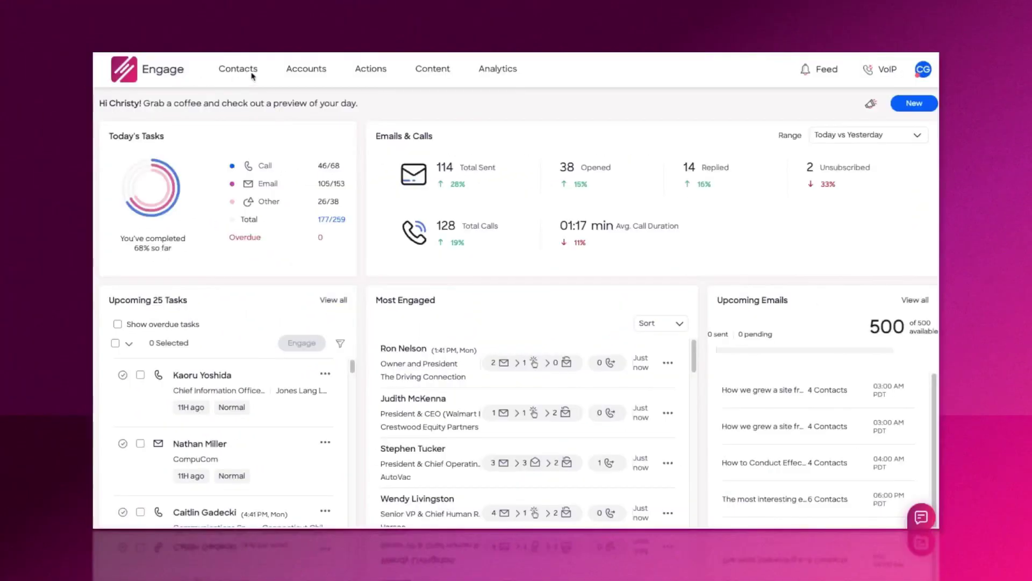
{"action": "left_click", "coordinate": [245, 72]}
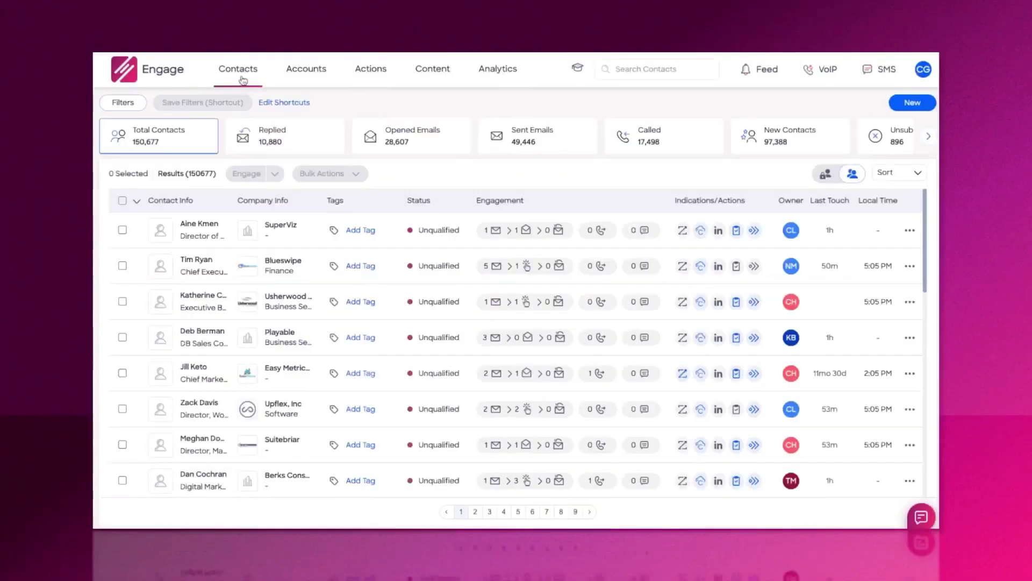
{"action": "left_click", "coordinate": [123, 103]}
{"action": "type", "text": "inten"}
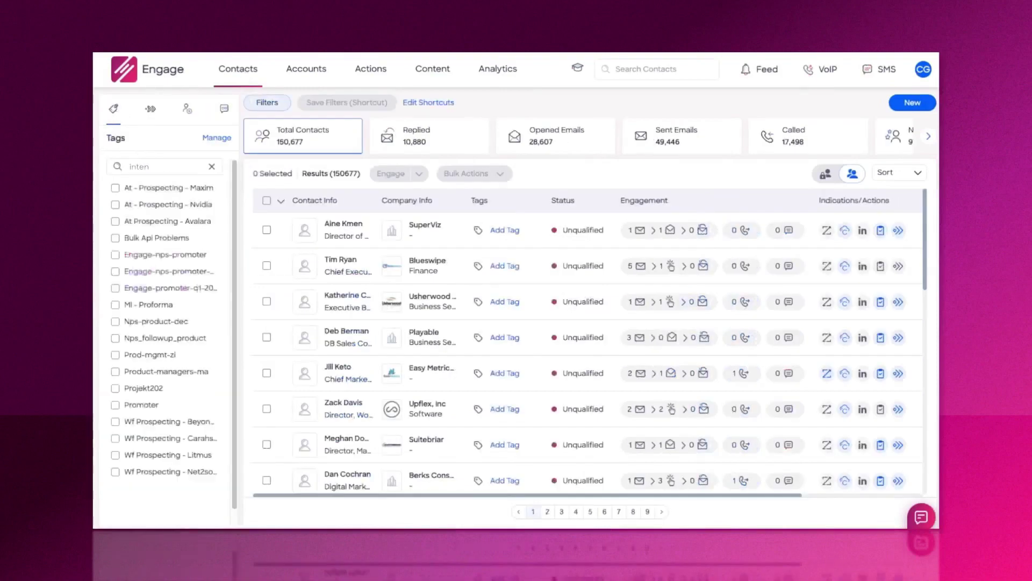
{"action": "left_click", "coordinate": [115, 238]}
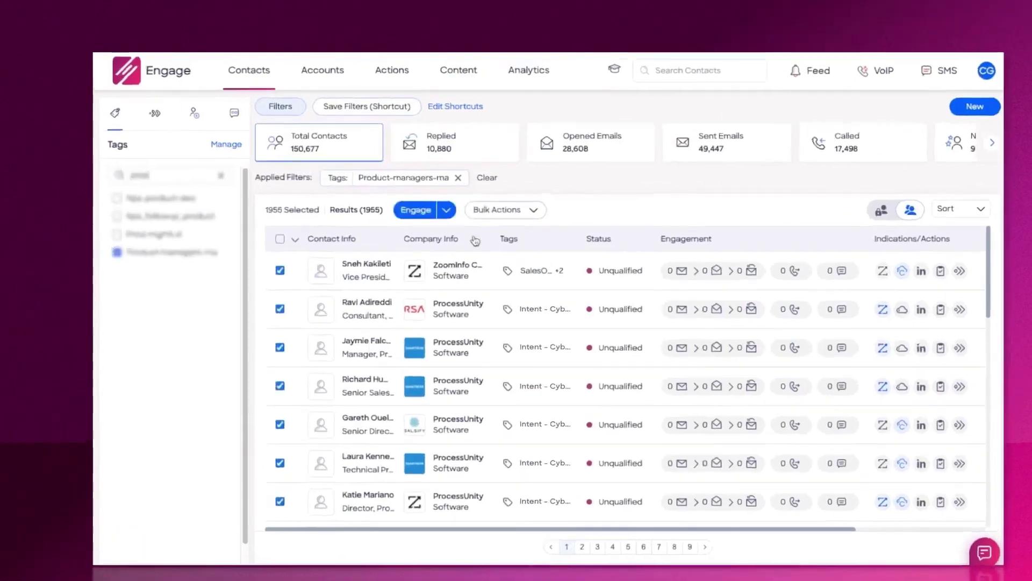
Bulk-add all 1955 filtered contacts to your own Intent - Cybersecurity salesflow.
{"action": "left_click", "coordinate": [504, 208]}
{"action": "left_click", "coordinate": [723, 463]}
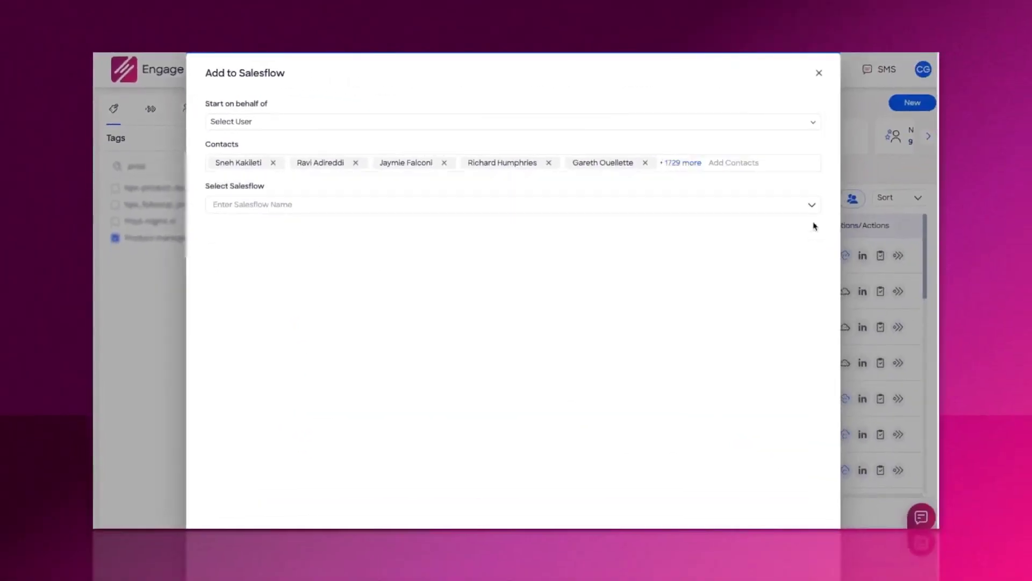
{"action": "left_click", "coordinate": [810, 205]}
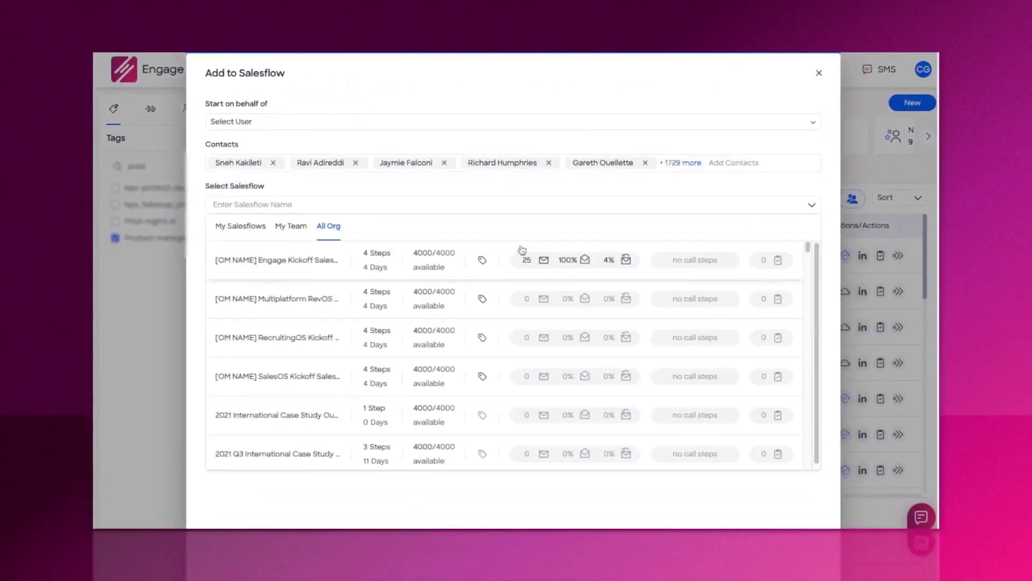
{"action": "left_click", "coordinate": [236, 229]}
{"action": "left_click", "coordinate": [319, 450]}
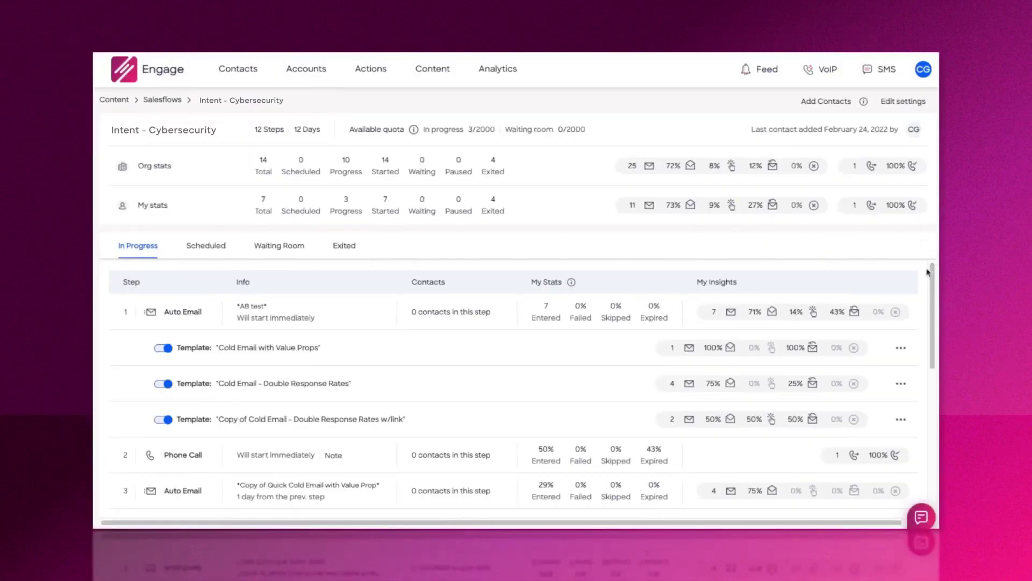
Open the SMS conversation panel and type the reply 'I'm available'.
{"action": "scroll", "coordinate": [926, 272], "scroll_direction": "down", "scroll_amount": 6}
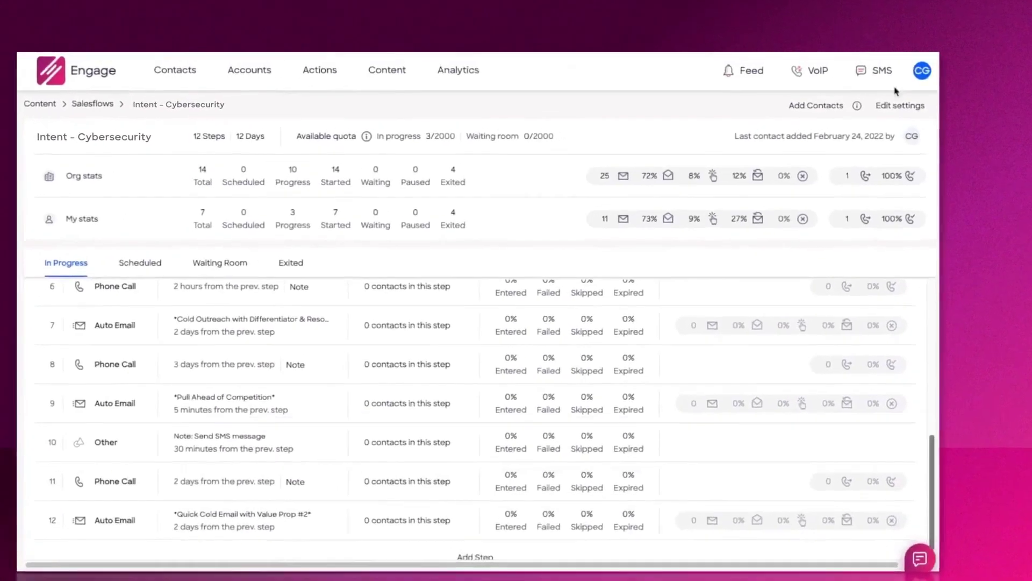
{"action": "left_click", "coordinate": [882, 69]}
{"action": "type", "text": "I'm available"}
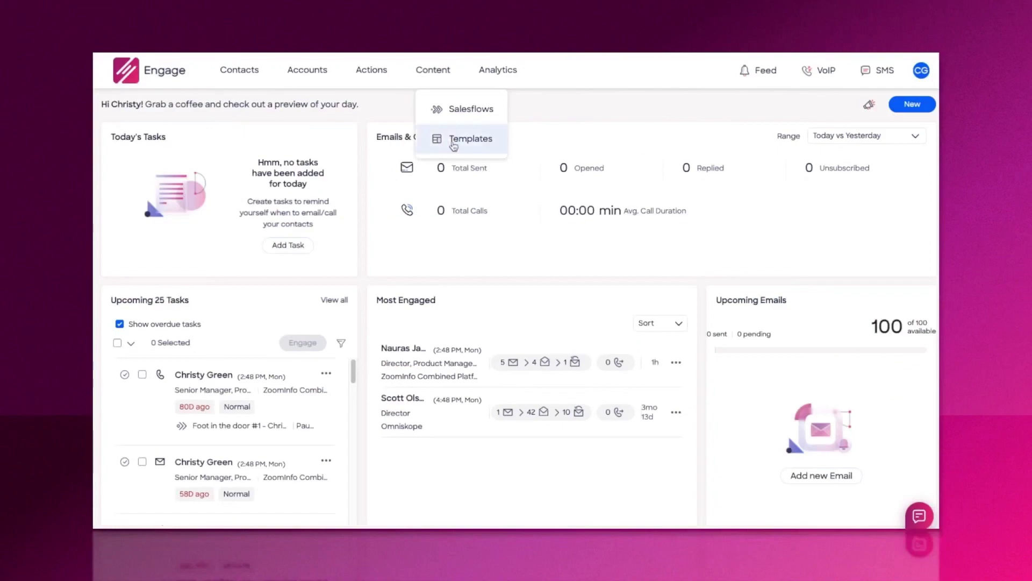
Start a new email template from the Templates list.
{"action": "left_click", "coordinate": [453, 139]}
{"action": "left_click", "coordinate": [912, 120]}
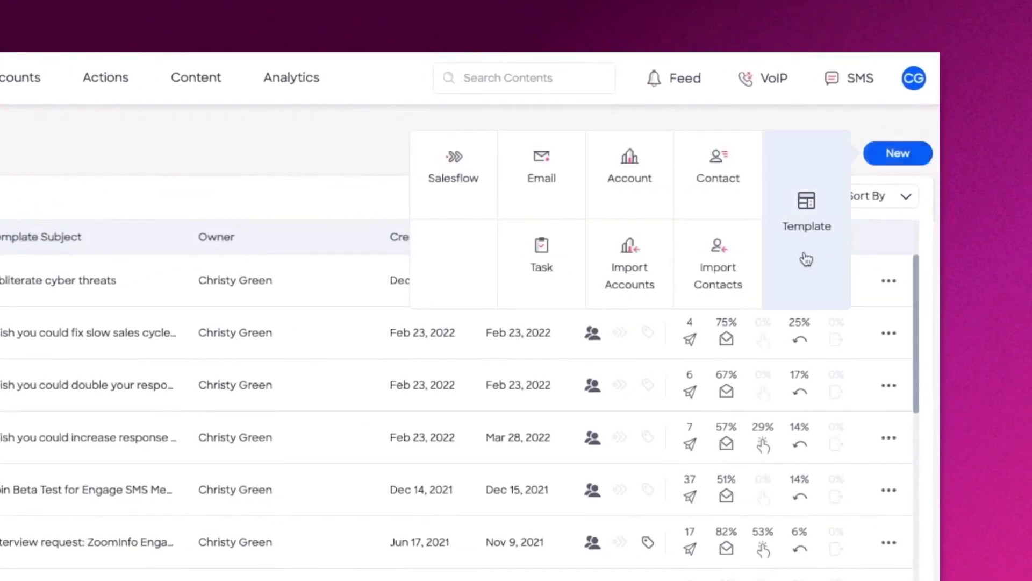
{"action": "left_click", "coordinate": [806, 259]}
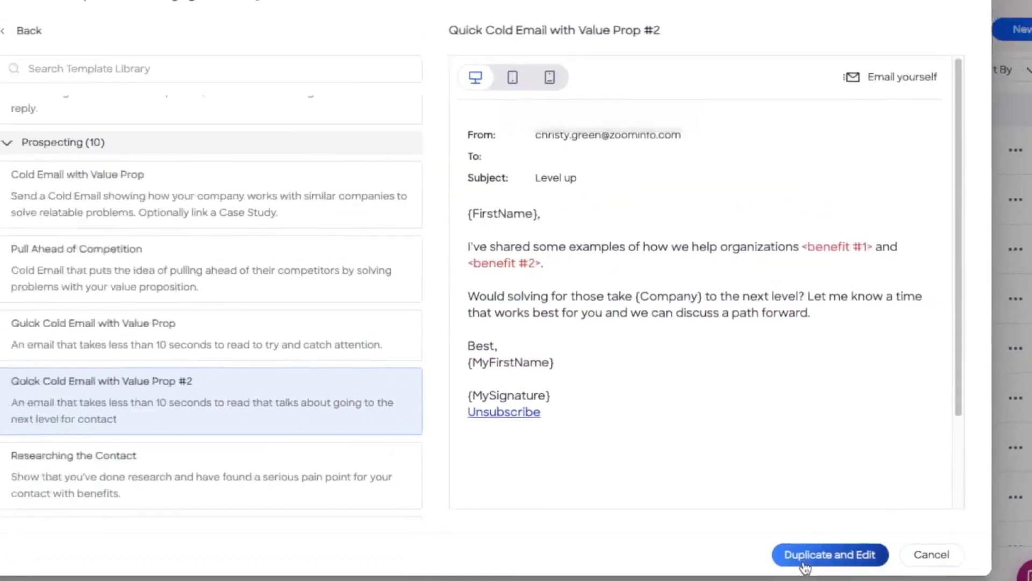
Name the duplicate 'Intent - Cybersecurity' and set its benefit to 'enhance security and reduce breaches'.
{"action": "left_click", "coordinate": [680, 488]}
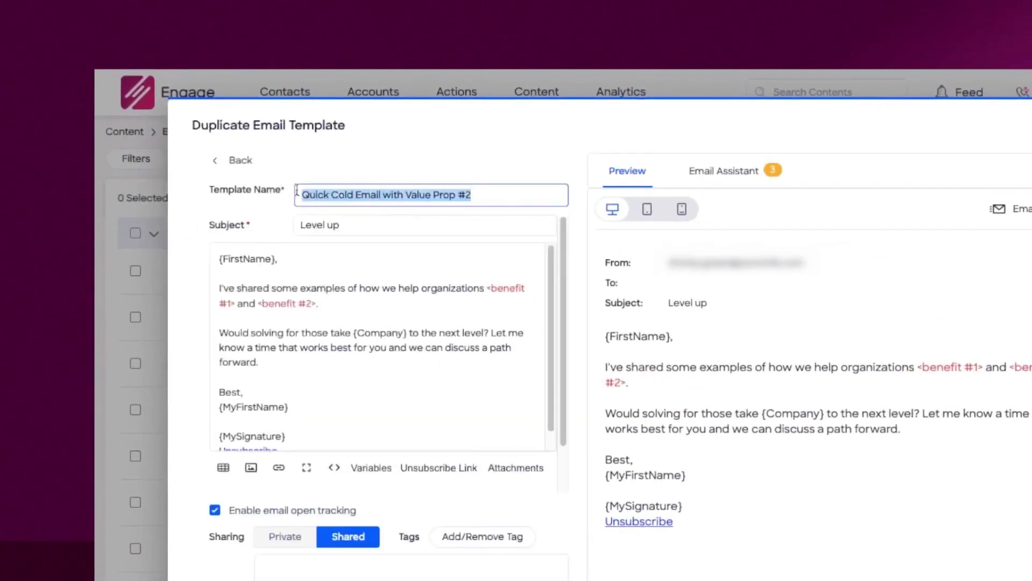
{"action": "type", "text": "Intent - Cybersecu"}
{"action": "type", "text": "rity"}
{"action": "left_click_drag", "start_coordinate": [487, 289], "coordinate": [522, 291]}
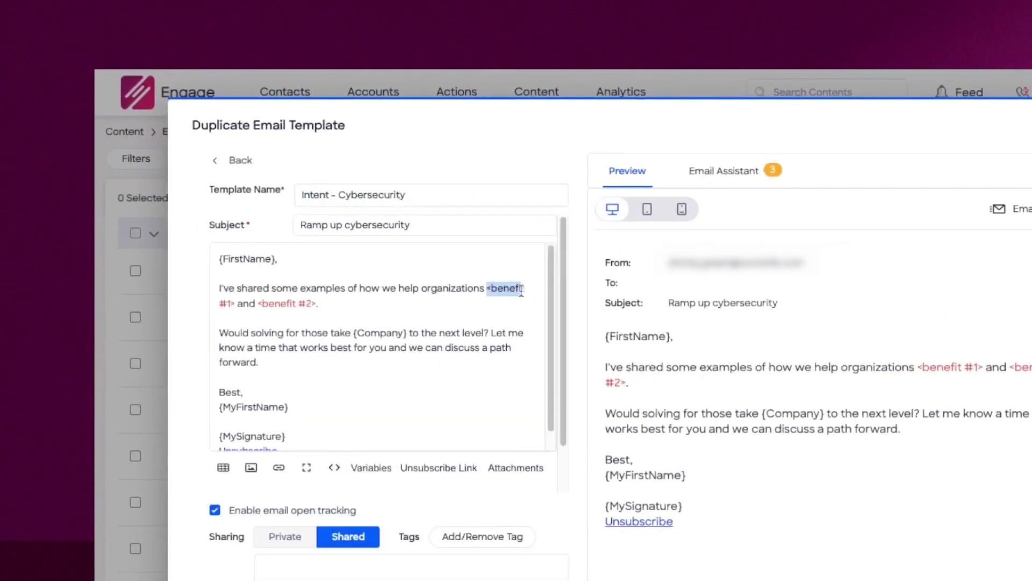
{"action": "type", "text": "enhance security"}
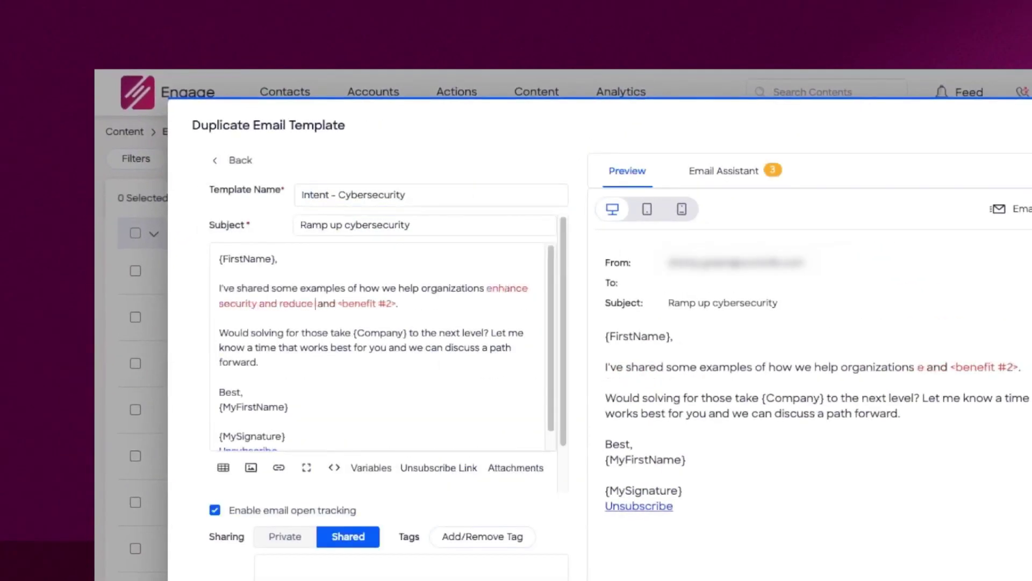
{"action": "type", "text": " and reduce breaches"}
{"action": "key", "text": "Delete"}
{"action": "key", "text": "Delete"}
{"action": "key", "text": "Delete"}
{"action": "key", "text": "Delete"}
{"action": "key", "text": "Delete"}
{"action": "key", "text": "Delete"}
{"action": "key", "text": "Delete"}
{"action": "key", "text": "Delete"}
{"action": "key", "text": "Delete"}
{"action": "key", "text": "Delete"}
{"action": "key", "text": "Delete"}
{"action": "key", "text": "Delete"}
{"action": "key", "text": "Delete"}
{"action": "key", "text": "Delete"}
{"action": "key", "text": "Delete"}
{"action": "key", "text": "Delete"}
{"action": "key", "text": "Delete"}
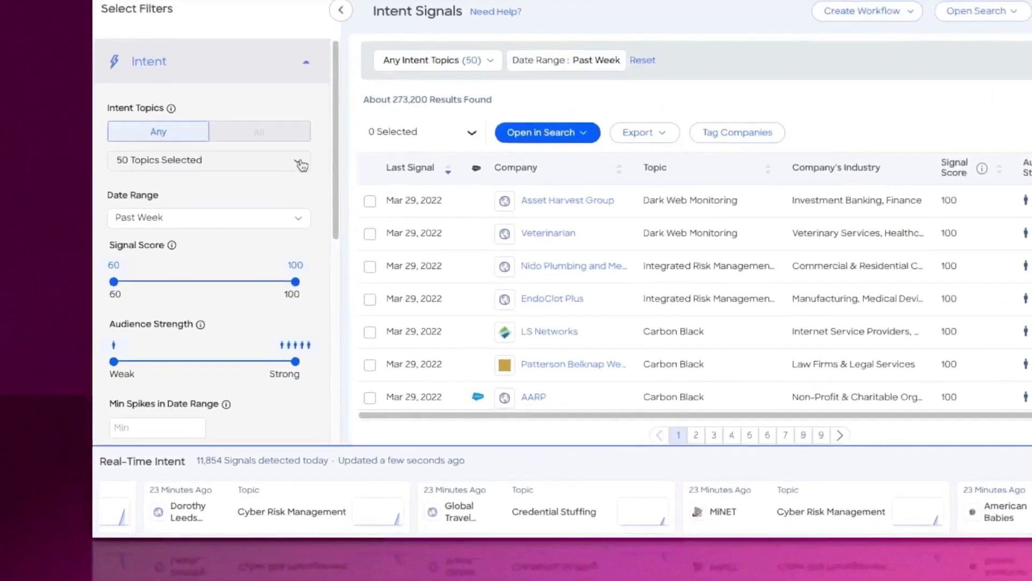
Review the Cyber Security subtopics in Intent Topics and apply the selection.
{"action": "left_click", "coordinate": [264, 294]}
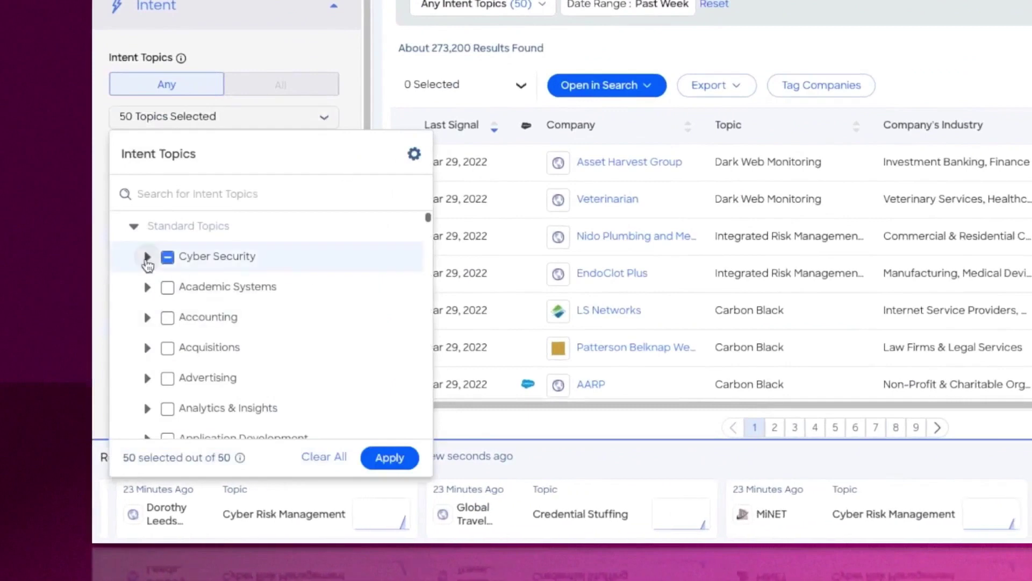
{"action": "left_click", "coordinate": [146, 257]}
{"action": "scroll", "coordinate": [408, 328], "scroll_direction": "down", "scroll_amount": 1}
{"action": "scroll", "coordinate": [418, 329], "scroll_direction": "down", "scroll_amount": 3}
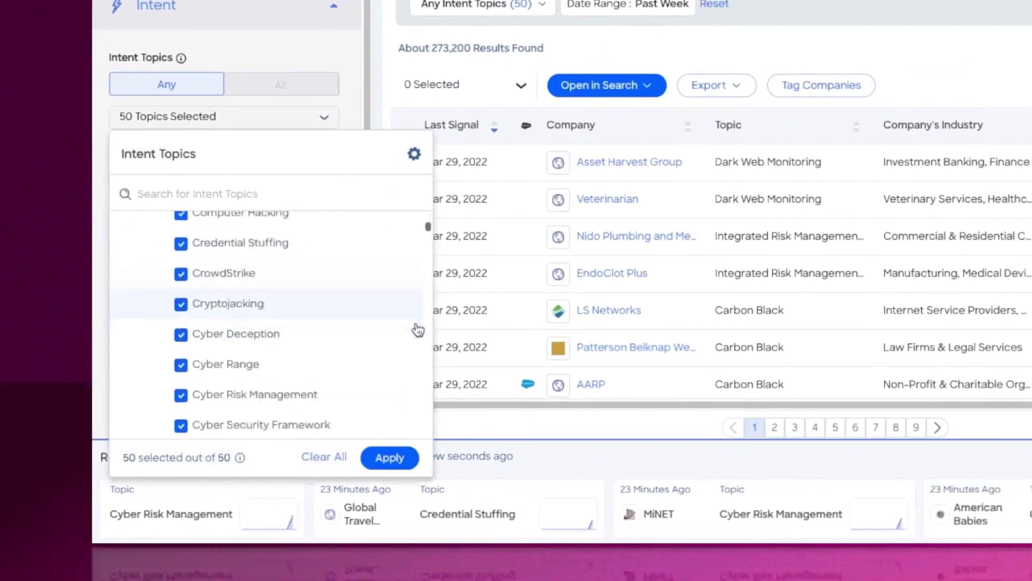
{"action": "scroll", "coordinate": [418, 330], "scroll_direction": "down", "scroll_amount": 10}
{"action": "left_click", "coordinate": [389, 458]}
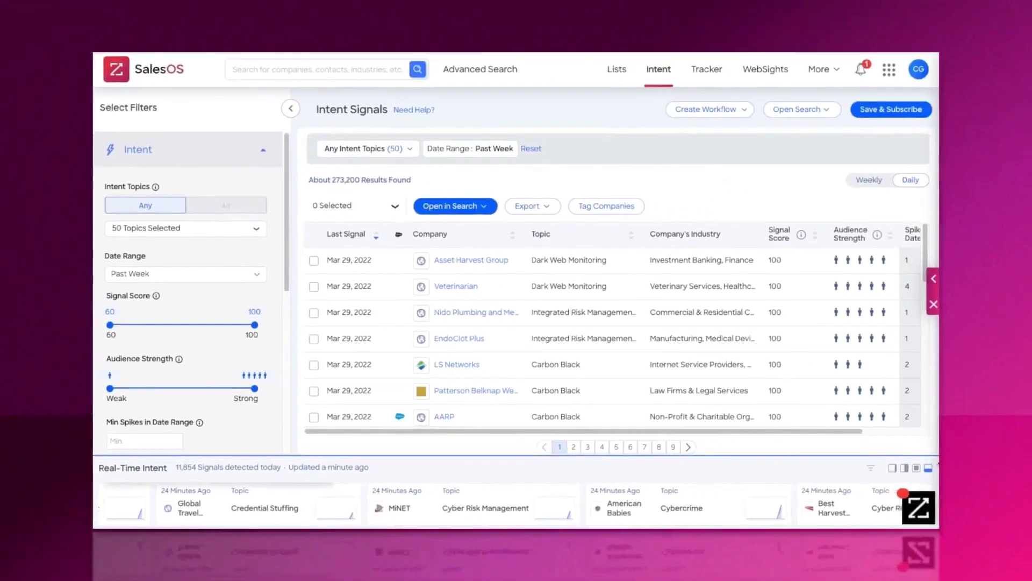
Create a Streaming Intent workflow and review the topics that trigger it.
{"action": "left_click", "coordinate": [706, 109]}
{"action": "left_click", "coordinate": [712, 135]}
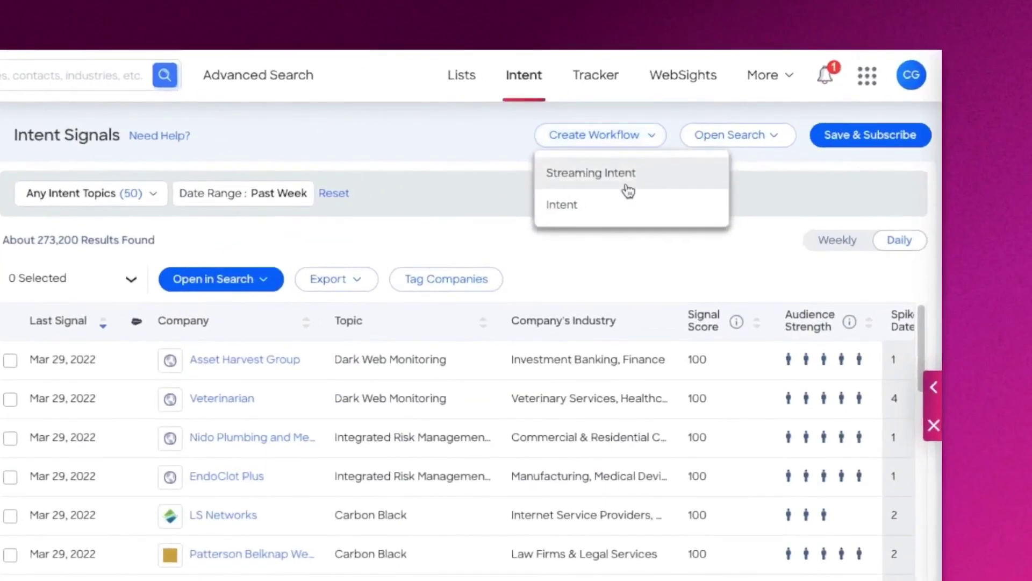
{"action": "left_click", "coordinate": [627, 189]}
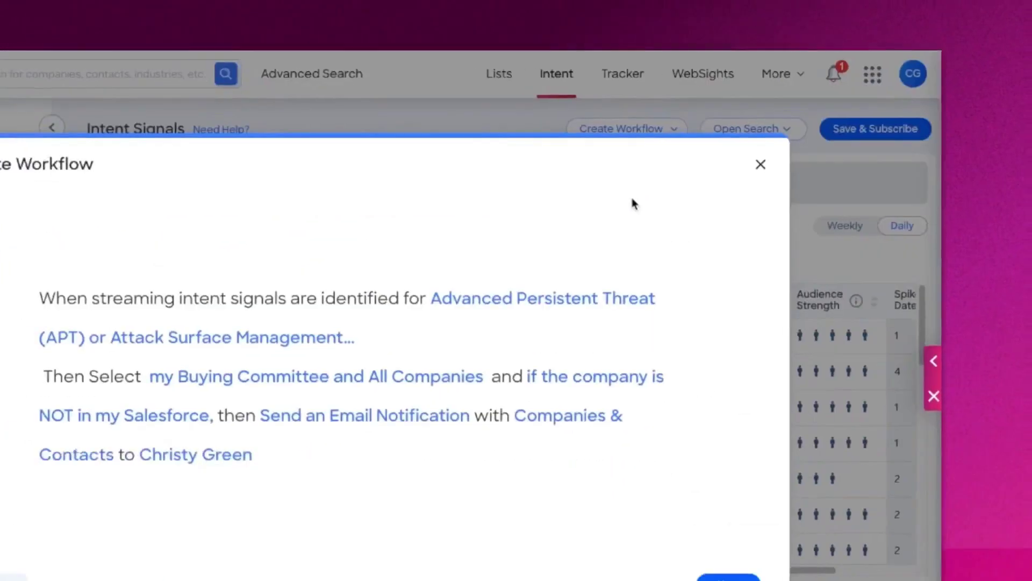
{"action": "left_click", "coordinate": [456, 277]}
{"action": "scroll", "coordinate": [463, 436], "scroll_direction": "down", "scroll_amount": 10}
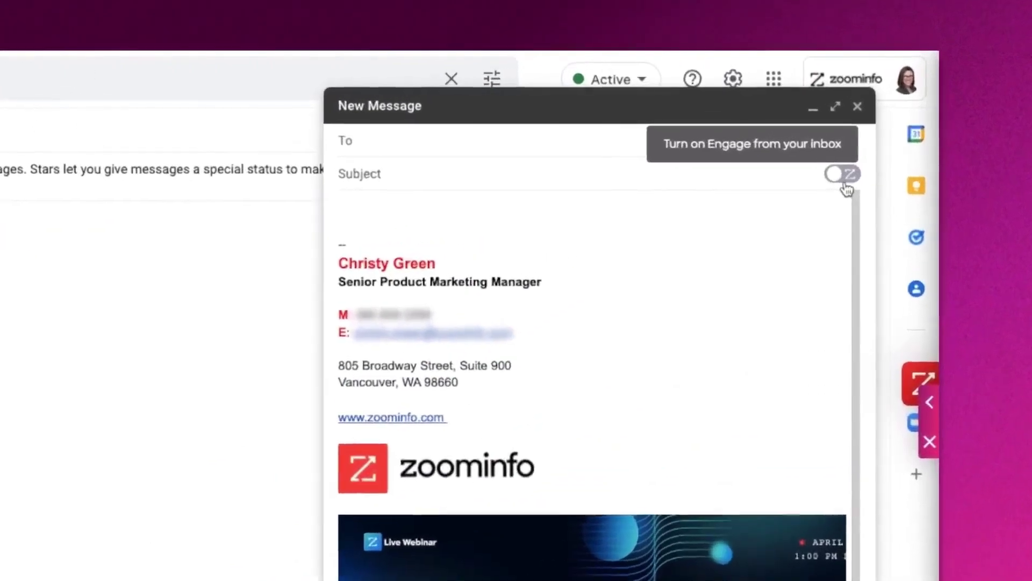
Enable Engage, insert the Intent - Cybersecurity template, and preview it in tablet and phone layouts.
{"action": "left_click", "coordinate": [840, 180]}
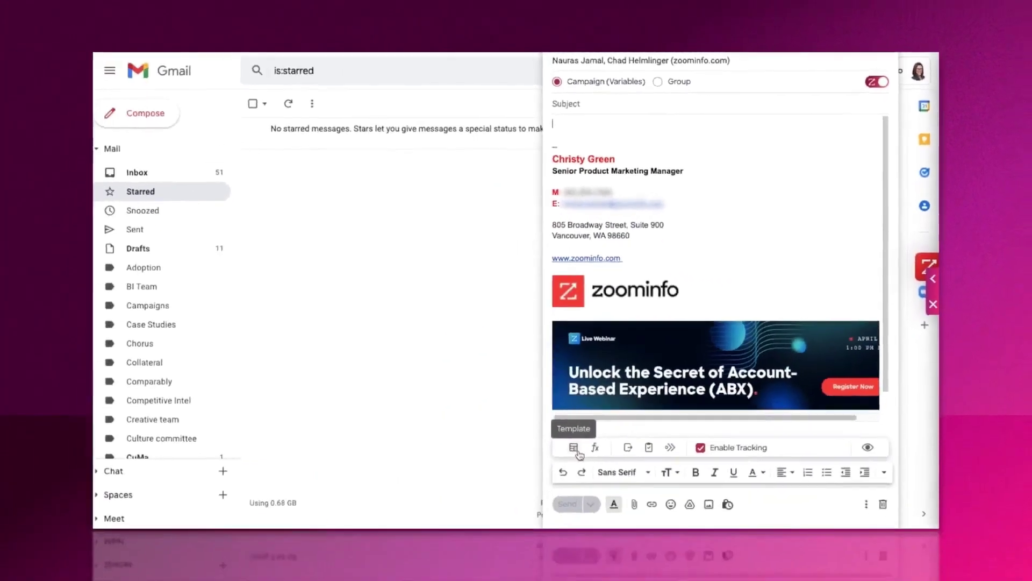
{"action": "left_click", "coordinate": [572, 445]}
{"action": "scroll", "coordinate": [417, 242], "scroll_direction": "down", "scroll_amount": 5}
{"action": "left_click", "coordinate": [417, 256]}
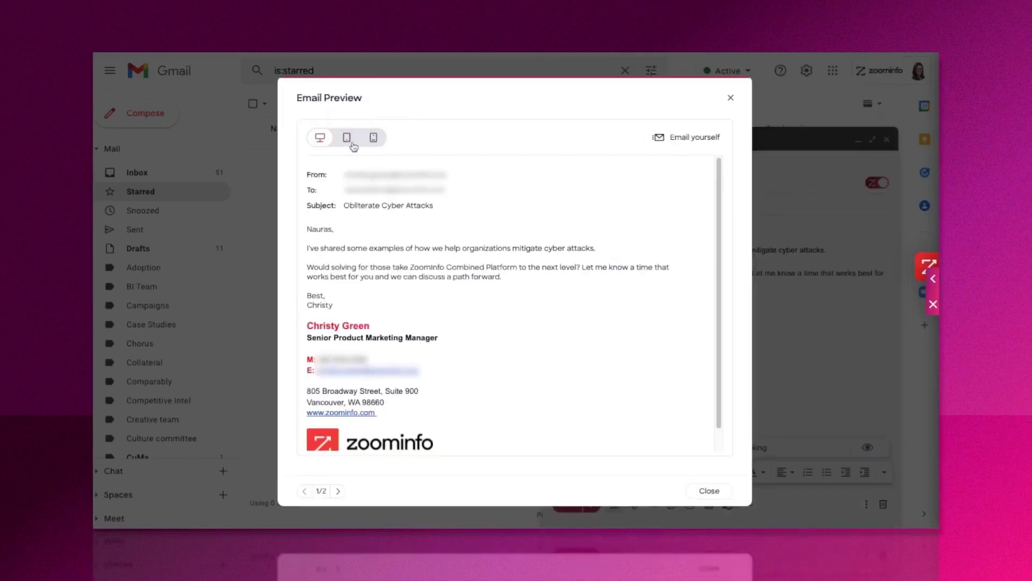
{"action": "left_click", "coordinate": [352, 143]}
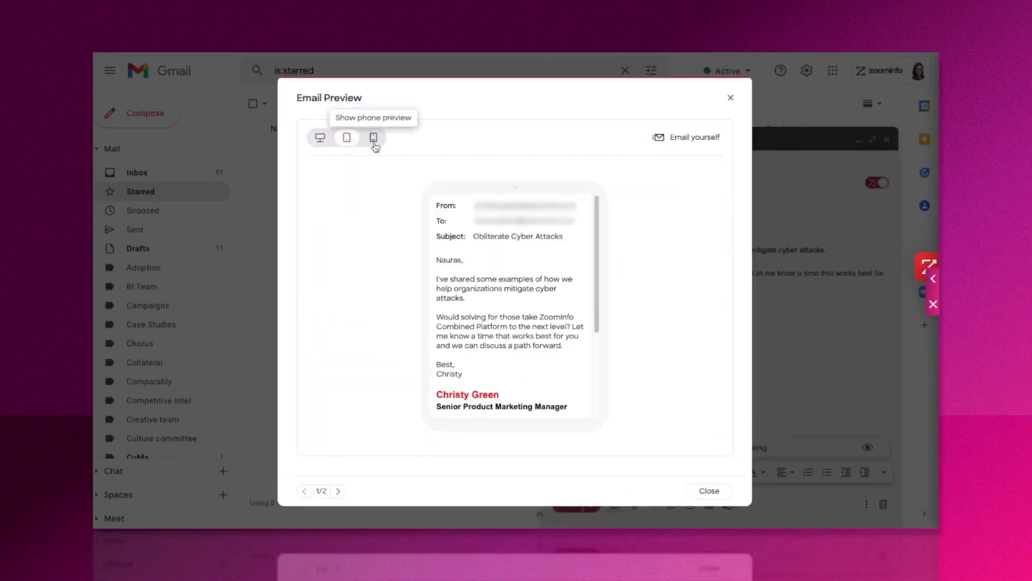
{"action": "left_click", "coordinate": [374, 149]}
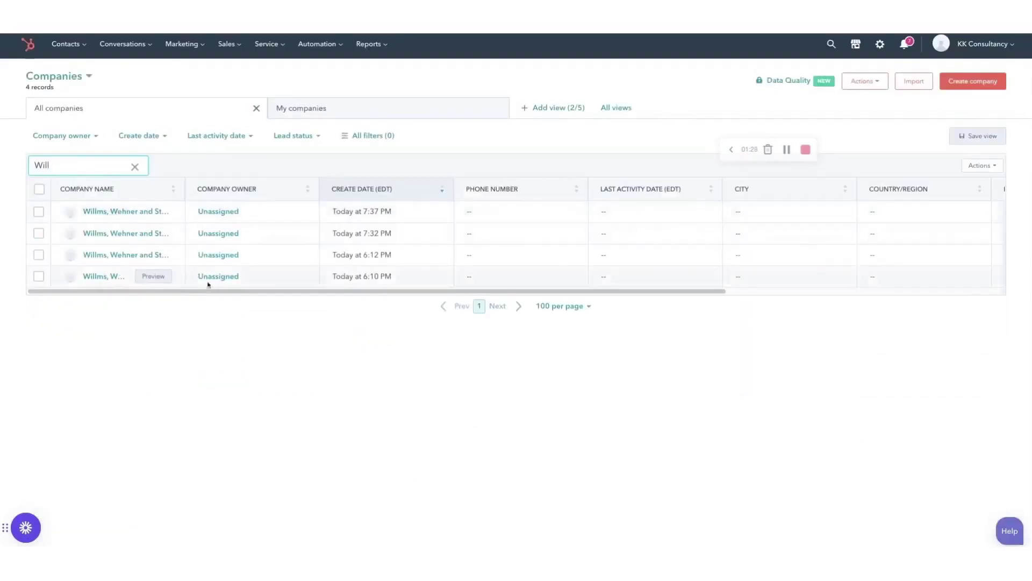
Replace the company search 'Will' with 'Robbert', then switch the record list to Deals.
{"action": "mouse_move", "coordinate": [142, 211]}
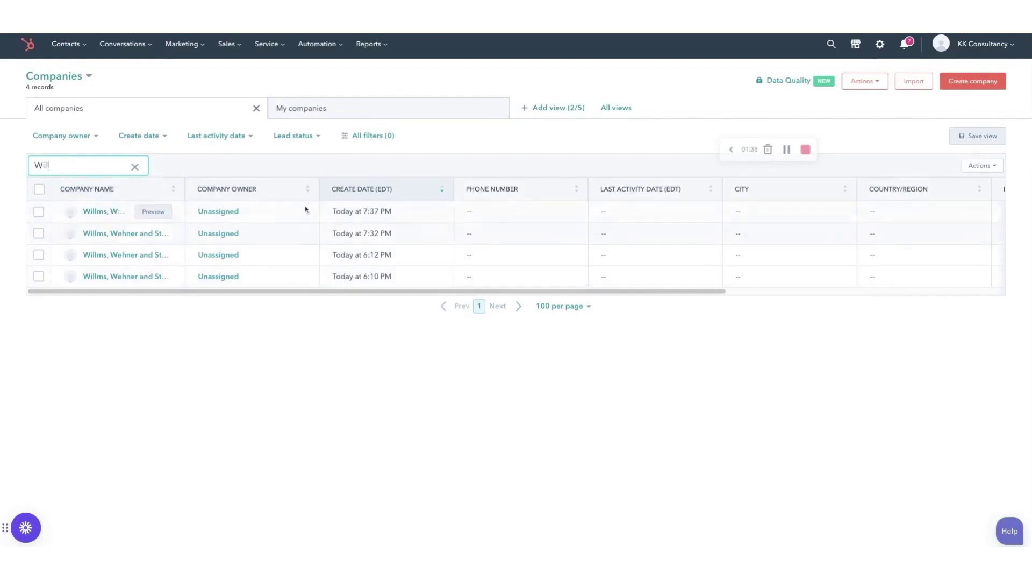
{"action": "double_click", "coordinate": [81, 165]}
{"action": "key", "text": "BackSpace"}
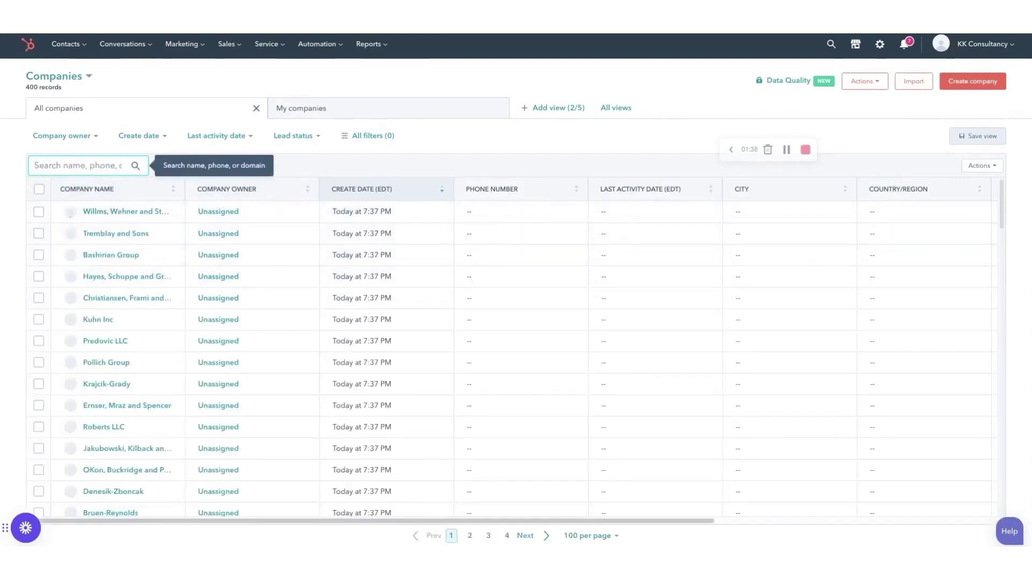
{"action": "type", "text": "Robb"}
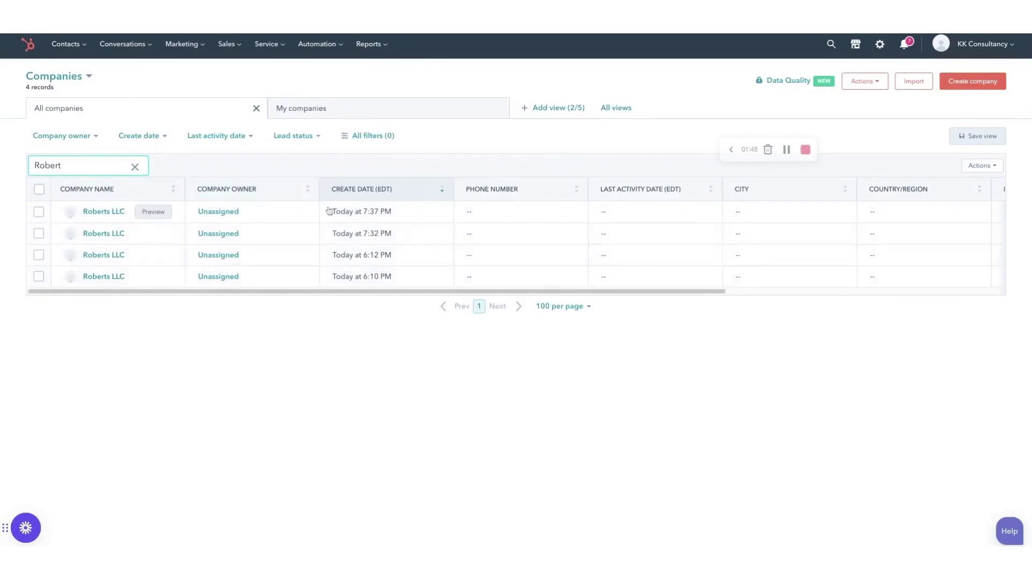
{"action": "left_click", "coordinate": [86, 76]}
{"action": "left_click", "coordinate": [59, 169]}
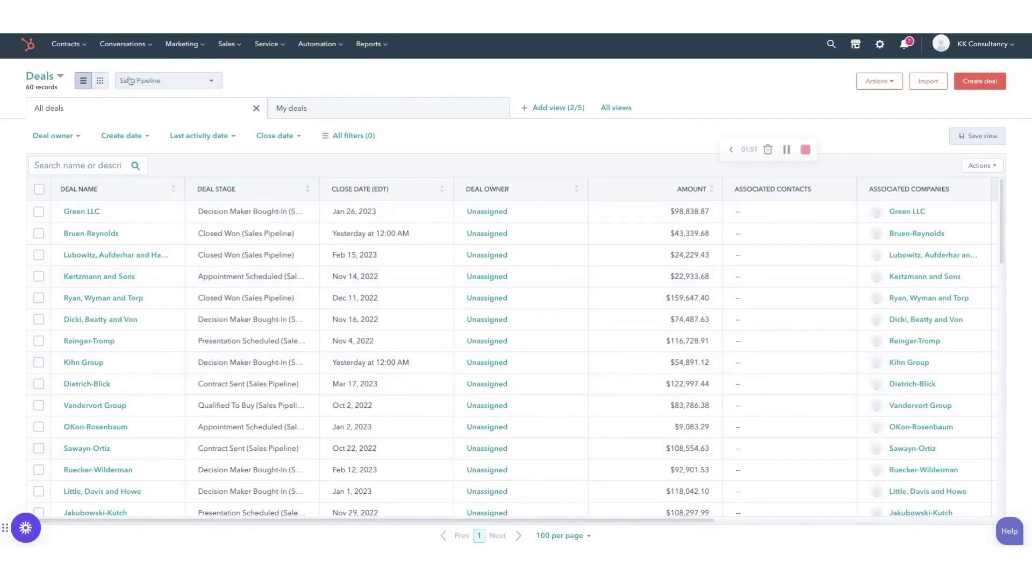
Show deals as a pipeline board, drag Kertzmann and Sons between stages, and open its record.
{"action": "left_click", "coordinate": [102, 81]}
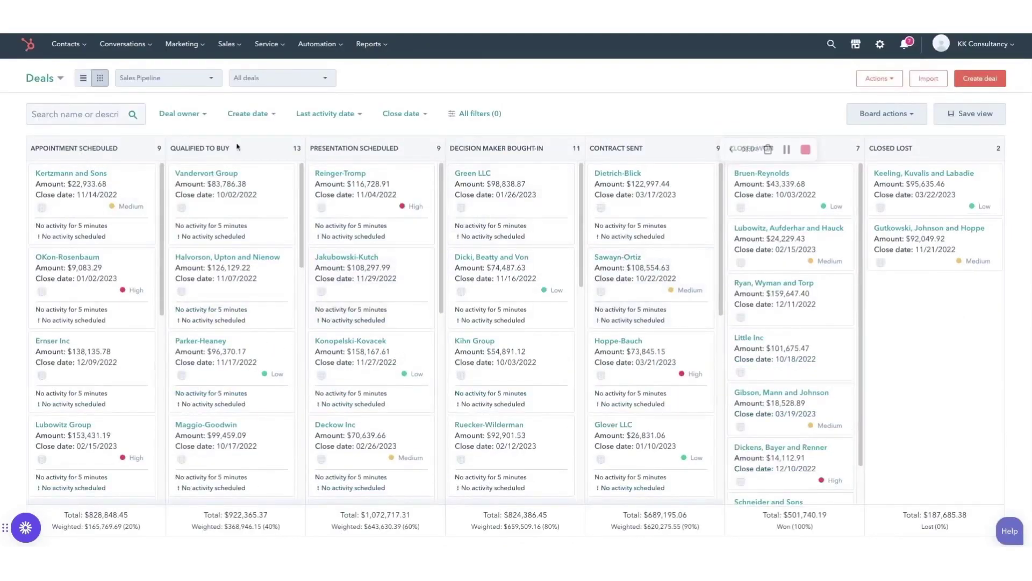
{"action": "left_click_drag", "start_coordinate": [750, 149], "coordinate": [769, 61]}
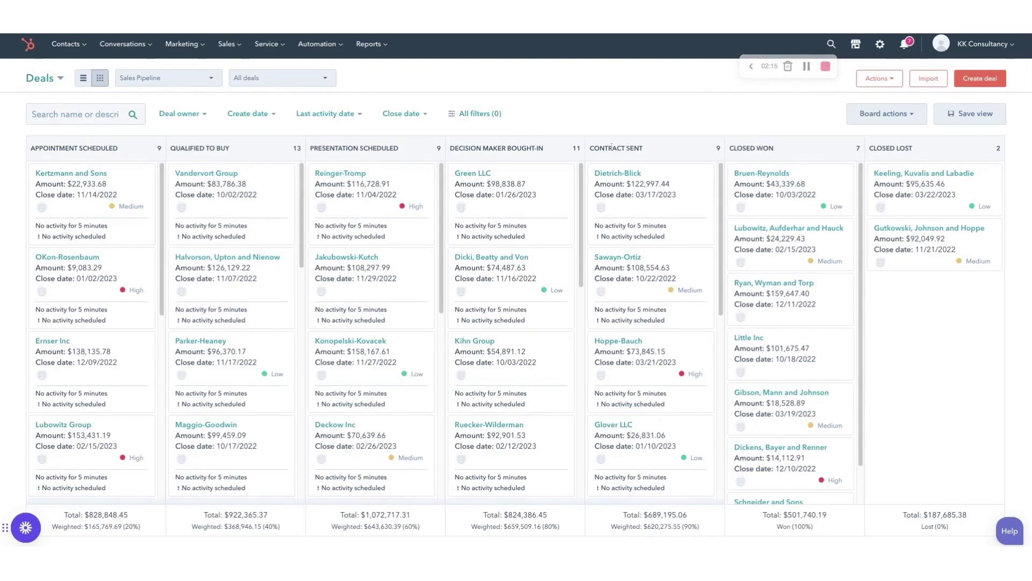
{"action": "left_click_drag", "start_coordinate": [124, 177], "coordinate": [69, 172]}
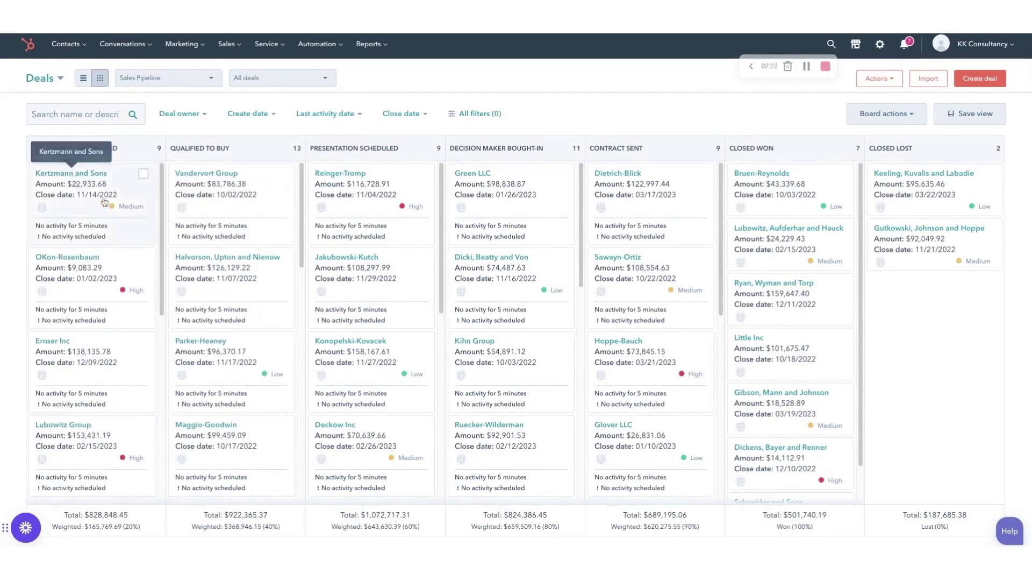
{"action": "left_click", "coordinate": [65, 171]}
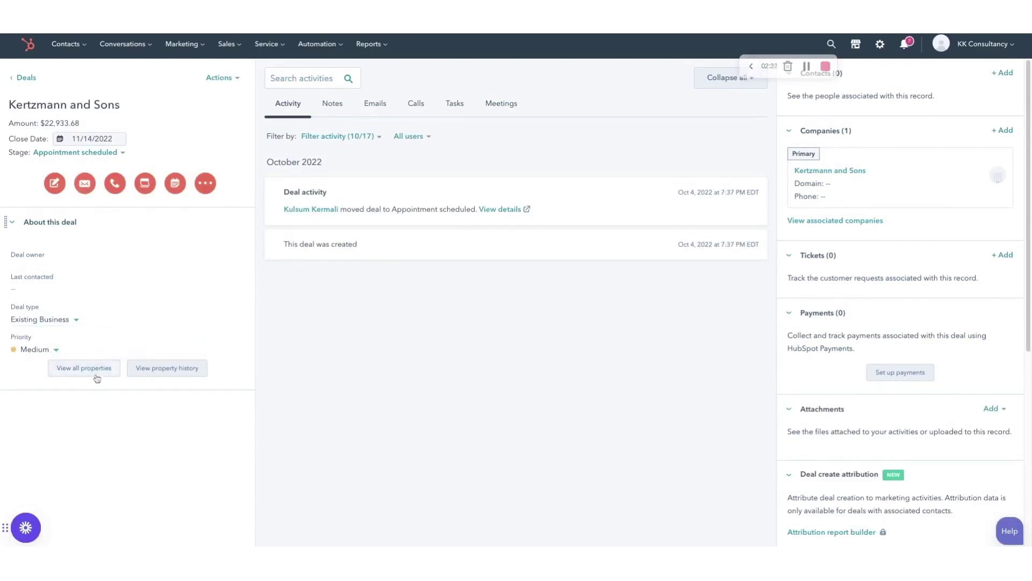
Review the Kertzmann and Sons deal's Notes, Emails, Calls and Tasks, then create a task.
{"action": "left_click", "coordinate": [339, 109]}
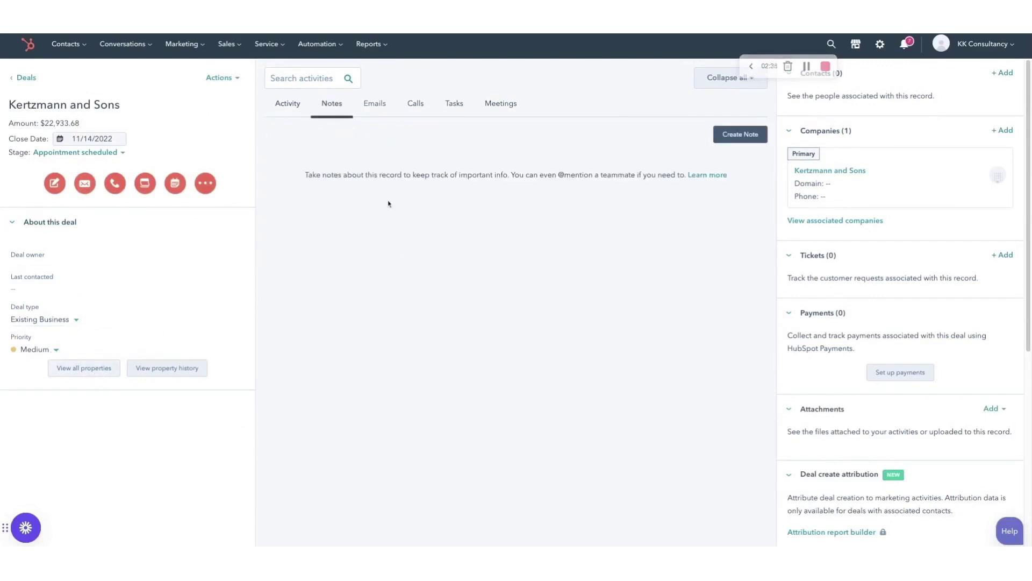
{"action": "left_click", "coordinate": [380, 110]}
{"action": "left_click", "coordinate": [417, 110]}
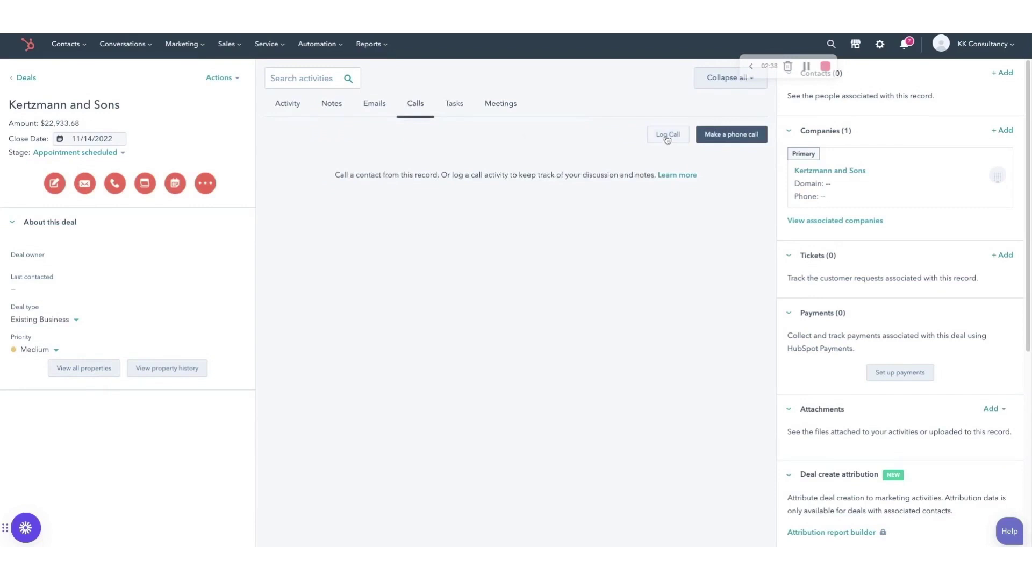
{"action": "left_click", "coordinate": [454, 104]}
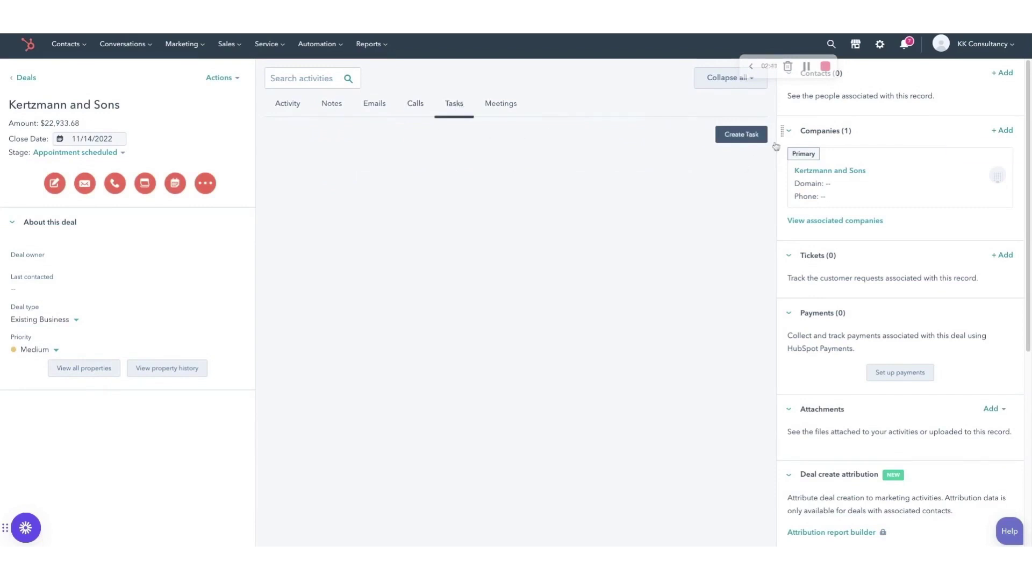
{"action": "left_click", "coordinate": [758, 135]}
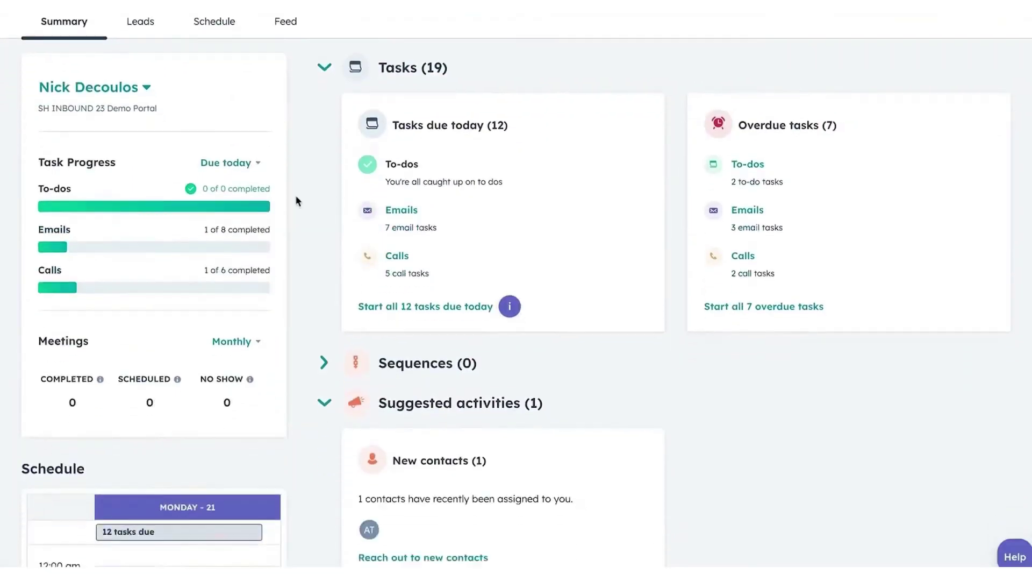
Open today's email task queue and select The Driving Crooner contact's task.
{"action": "scroll", "coordinate": [296, 200], "scroll_direction": "down", "scroll_amount": 7}
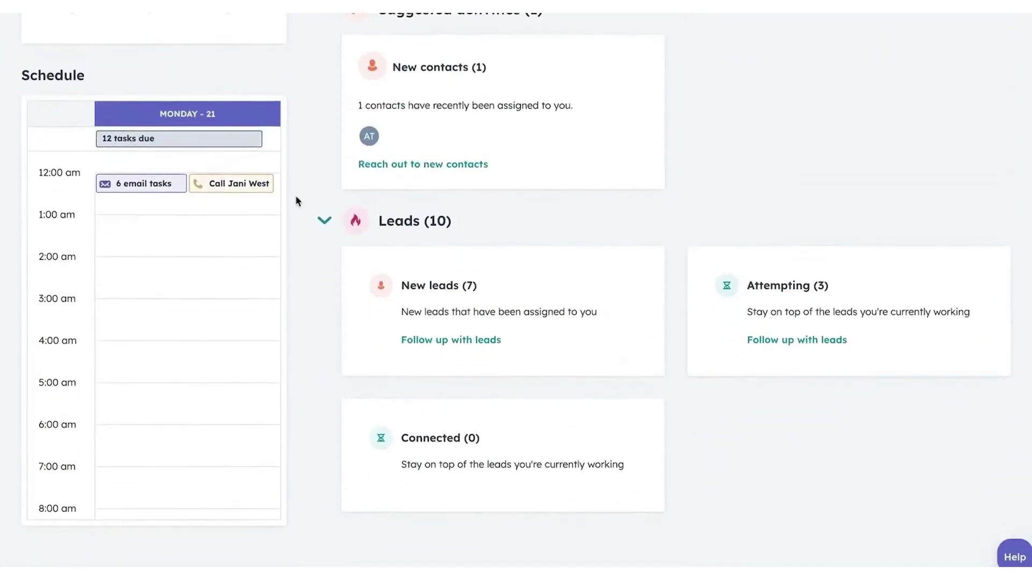
{"action": "scroll", "coordinate": [296, 199], "scroll_direction": "up", "scroll_amount": 8}
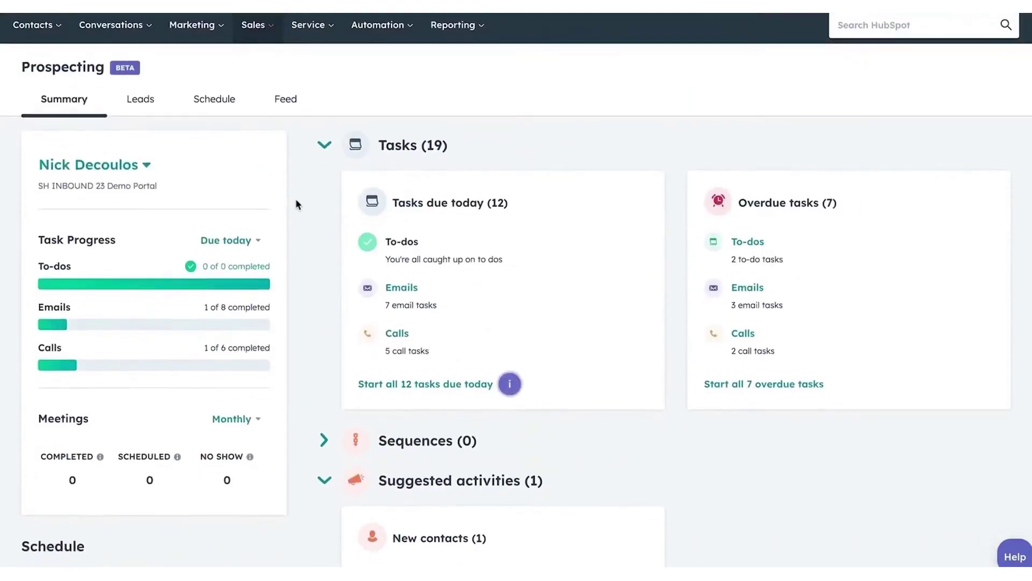
{"action": "left_click", "coordinate": [399, 289]}
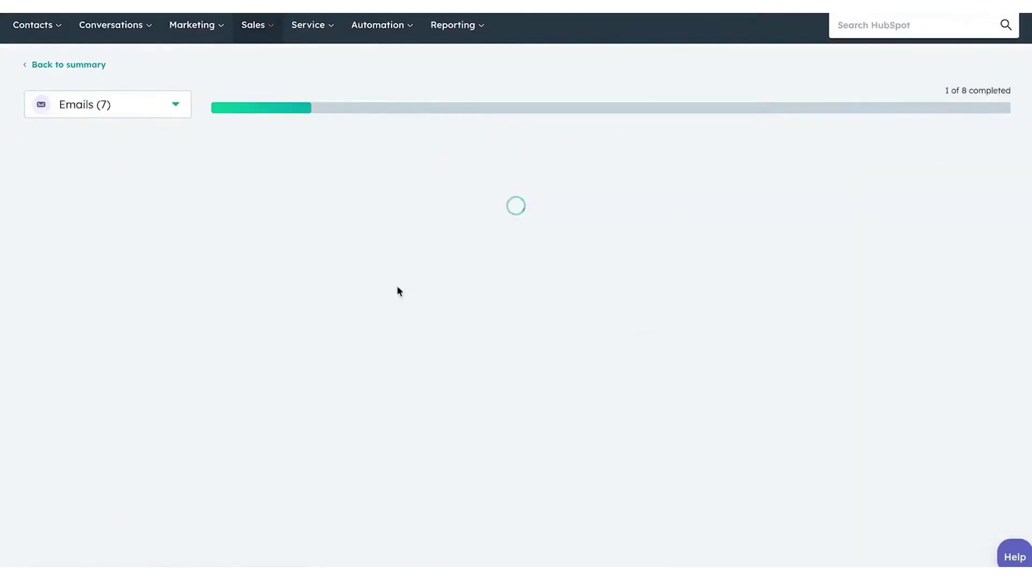
{"action": "left_click", "coordinate": [363, 403]}
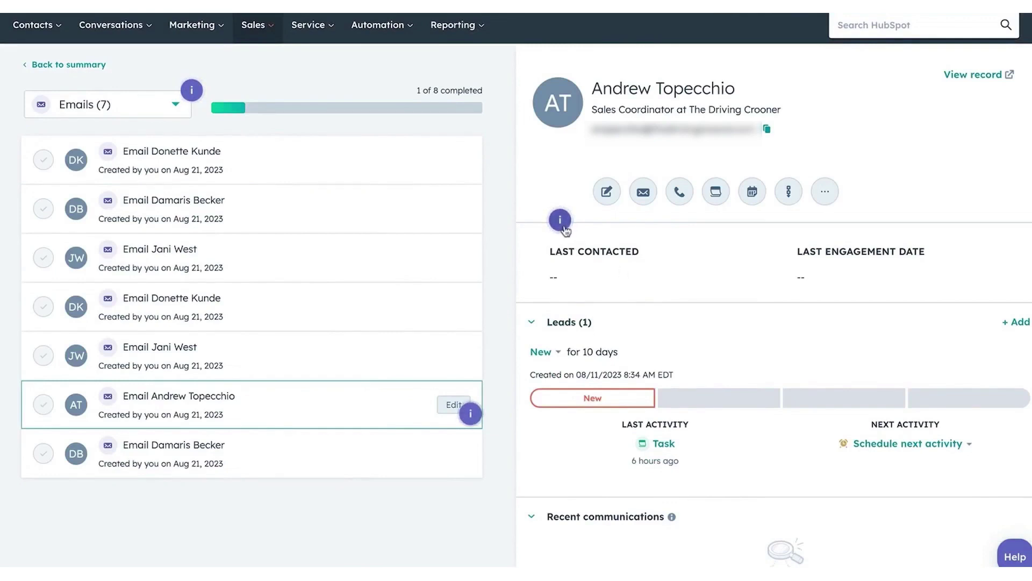
Paste the prepared email body, add a follow-up to-do, and send it, completing the task.
{"action": "left_click", "coordinate": [643, 193]}
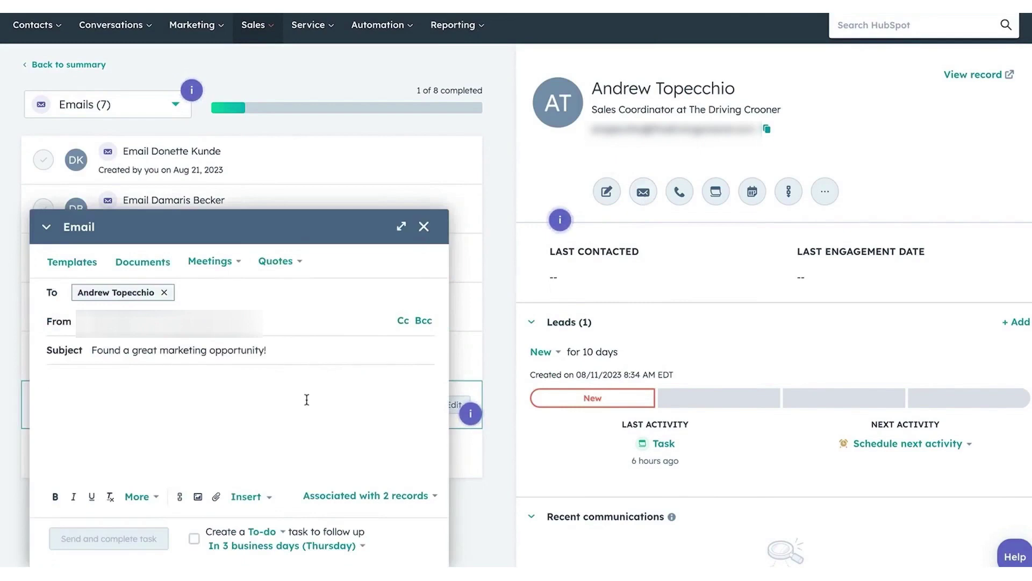
{"action": "type", "text": "Andrew,  I found some great marketing resources to launch thedrivingcrooner.com, let me know when we can meet!  Looking forward to discussing how we can make money off this thing!"}
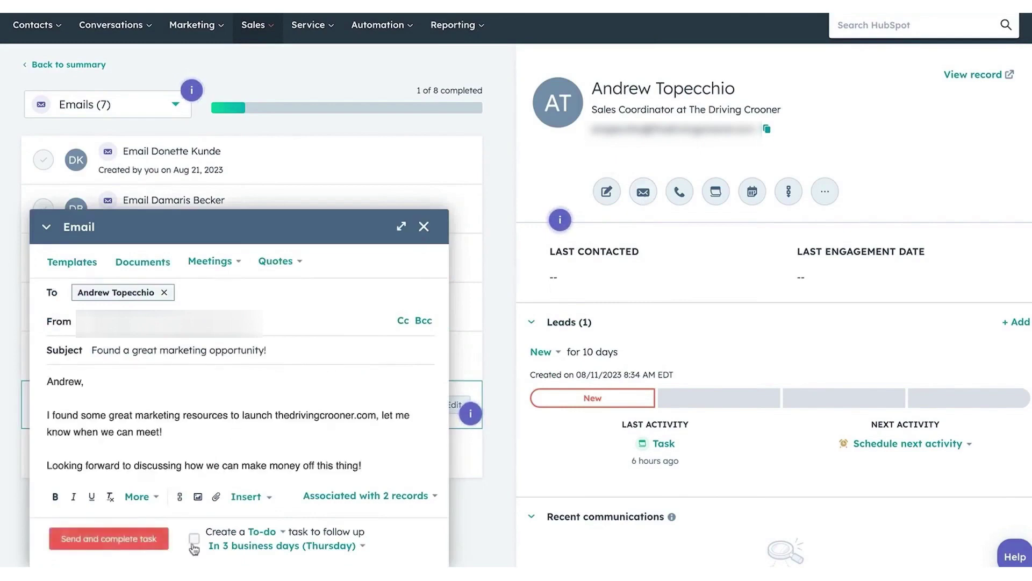
{"action": "left_click", "coordinate": [195, 538]}
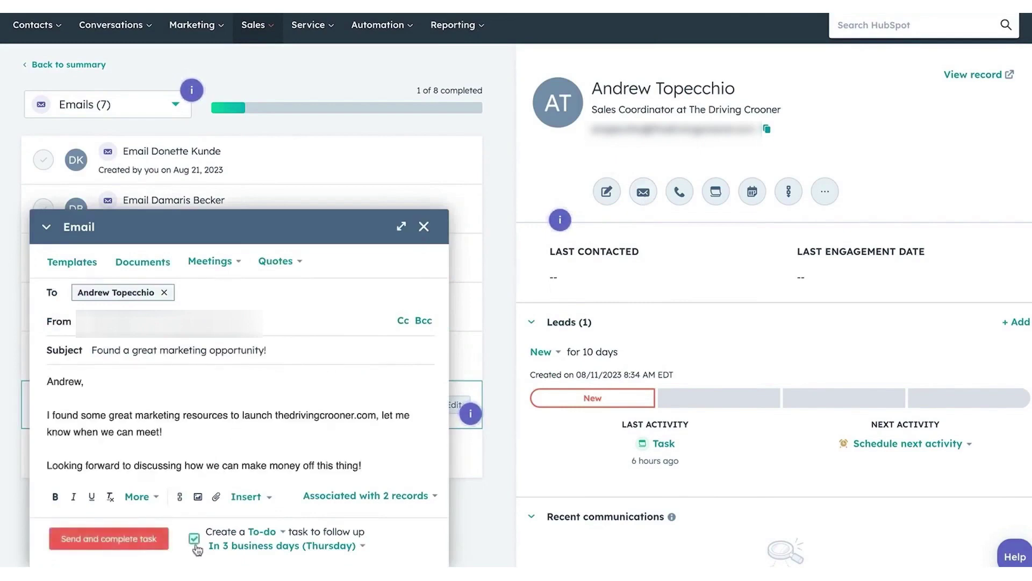
{"action": "left_click", "coordinate": [152, 540]}
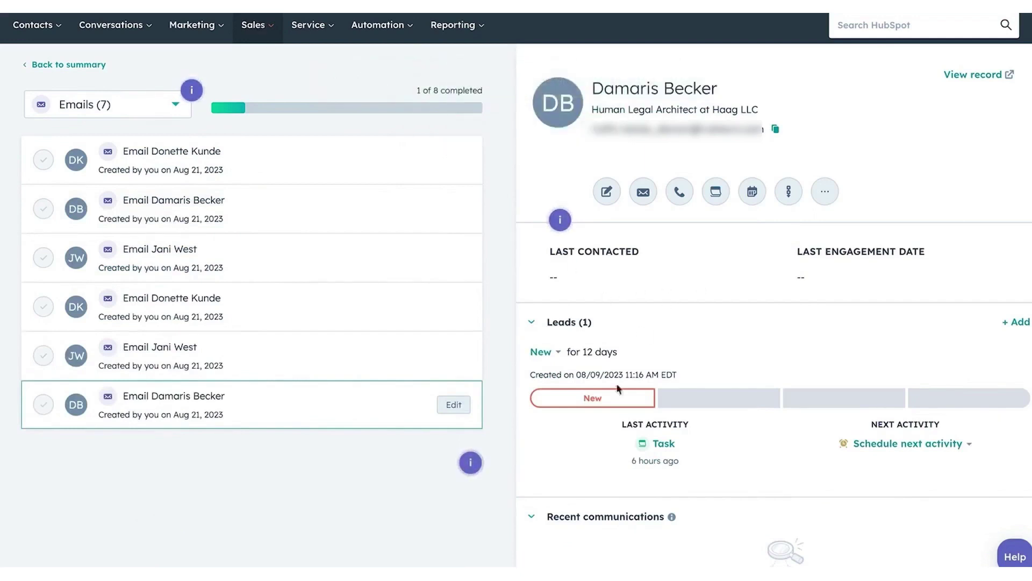
Move the lead to the Qualified stage and confirm creating a deal for it.
{"action": "left_click", "coordinate": [559, 354]}
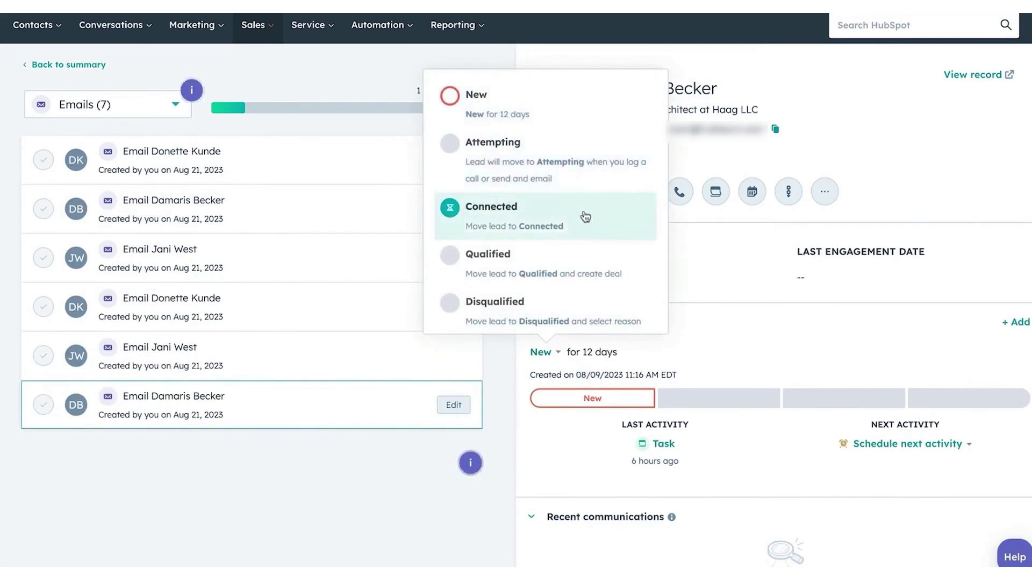
{"action": "left_click", "coordinate": [571, 264]}
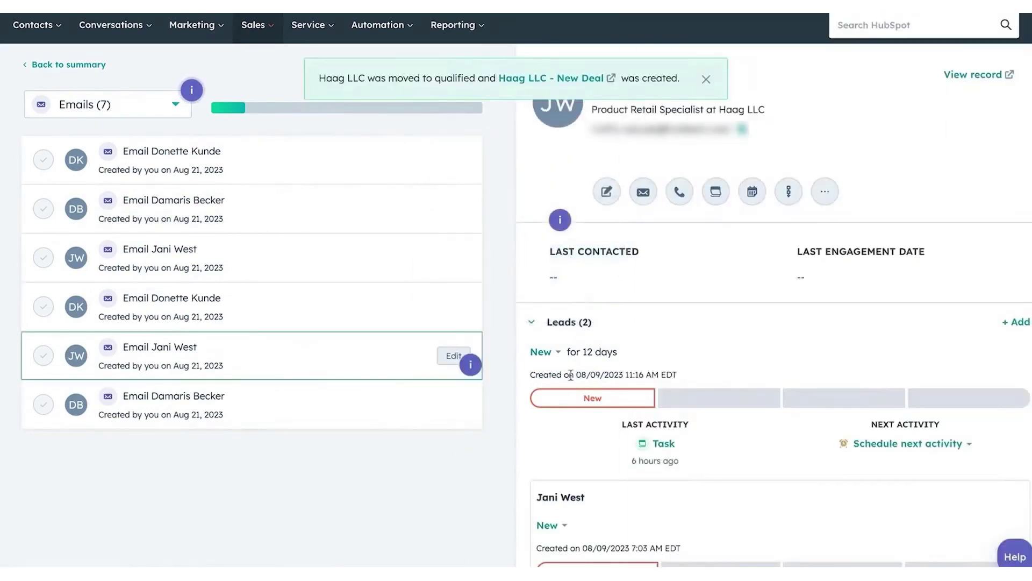
{"action": "left_click", "coordinate": [548, 352]}
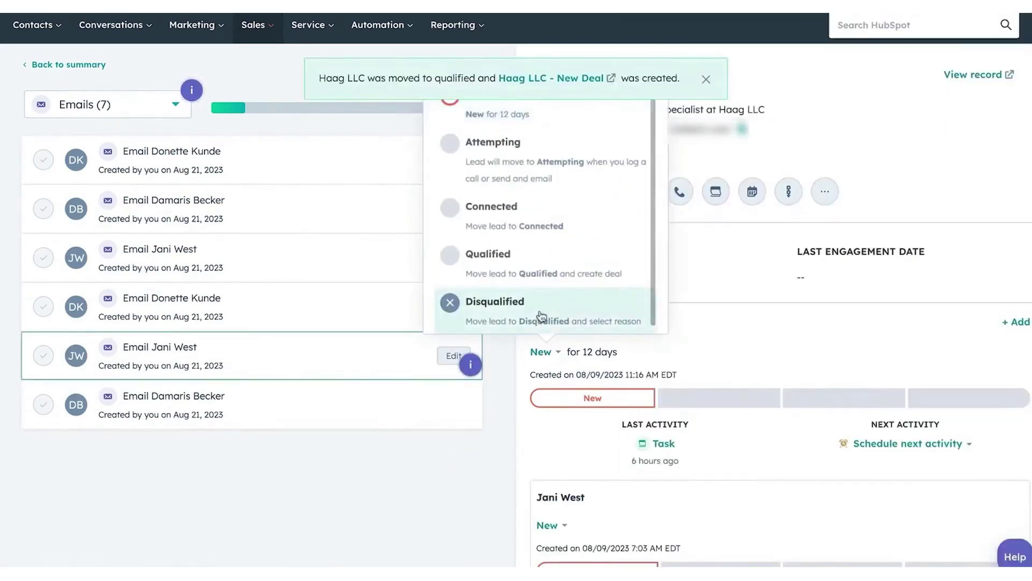
Disqualify the next lead with the reason 'Not a Good Fit'.
{"action": "left_click", "coordinate": [484, 314]}
{"action": "left_click", "coordinate": [528, 131]}
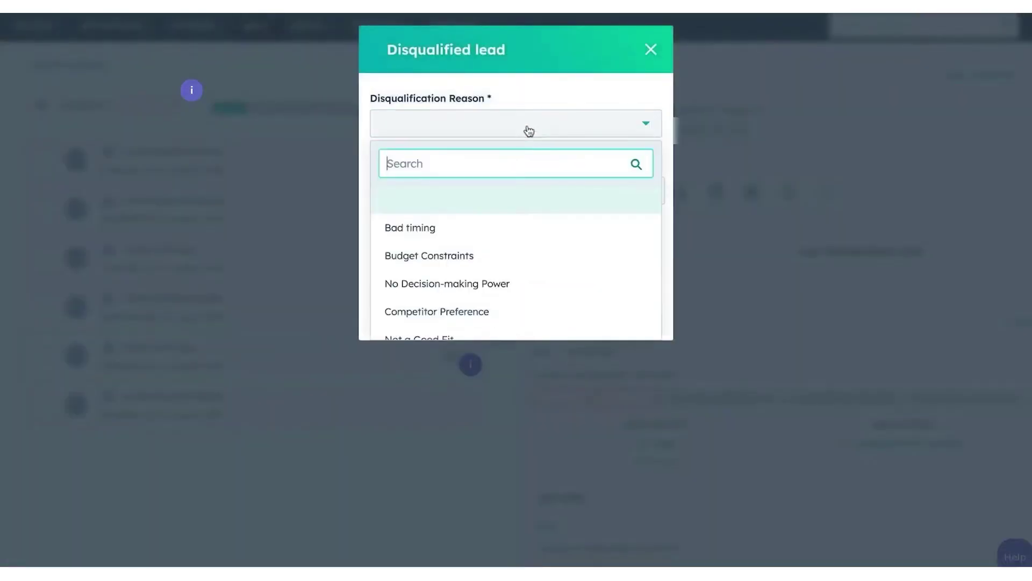
{"action": "scroll", "coordinate": [532, 223], "scroll_direction": "down", "scroll_amount": 1}
{"action": "scroll", "coordinate": [534, 222], "scroll_direction": "down", "scroll_amount": 2}
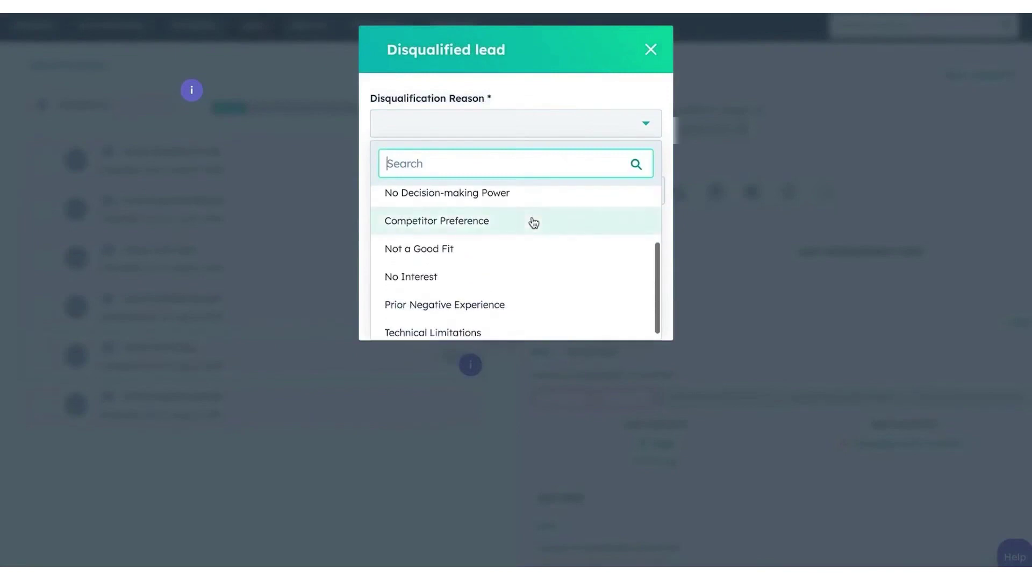
{"action": "left_click", "coordinate": [532, 243]}
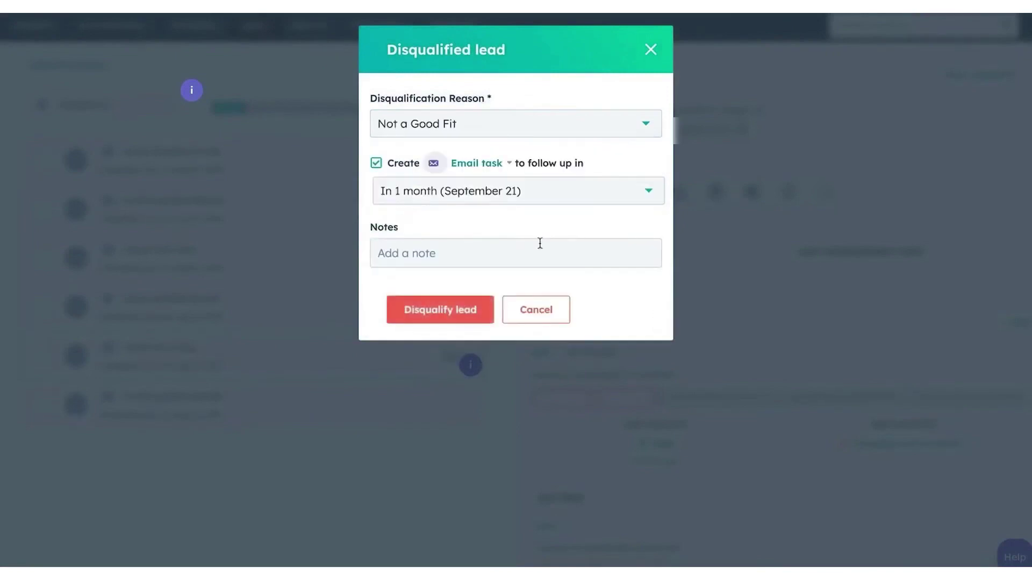
{"action": "left_click", "coordinate": [478, 304]}
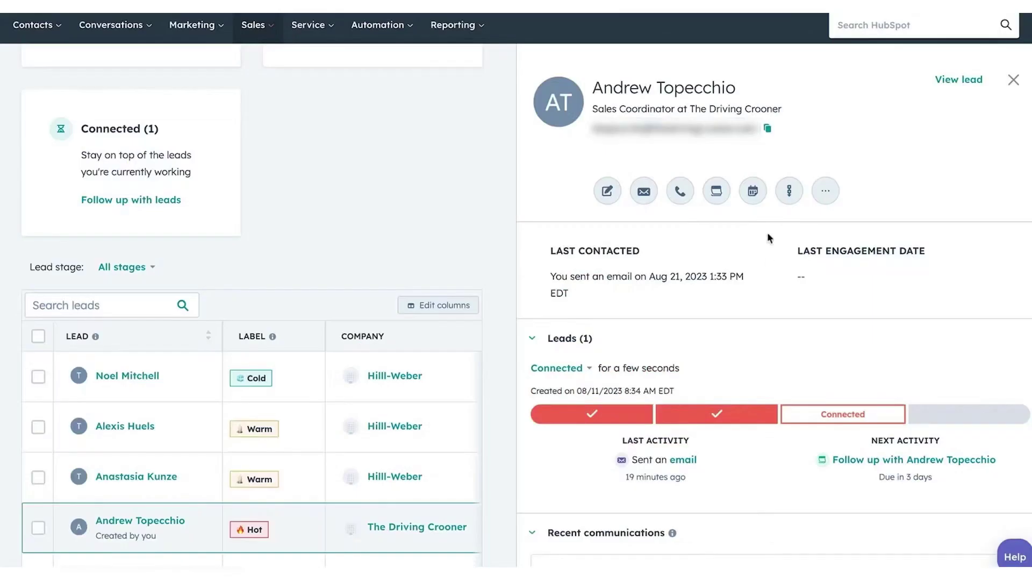
Schedule a meeting with the lead hosted by My Rep Rotation, picking one rotation member.
{"action": "left_click", "coordinate": [753, 192]}
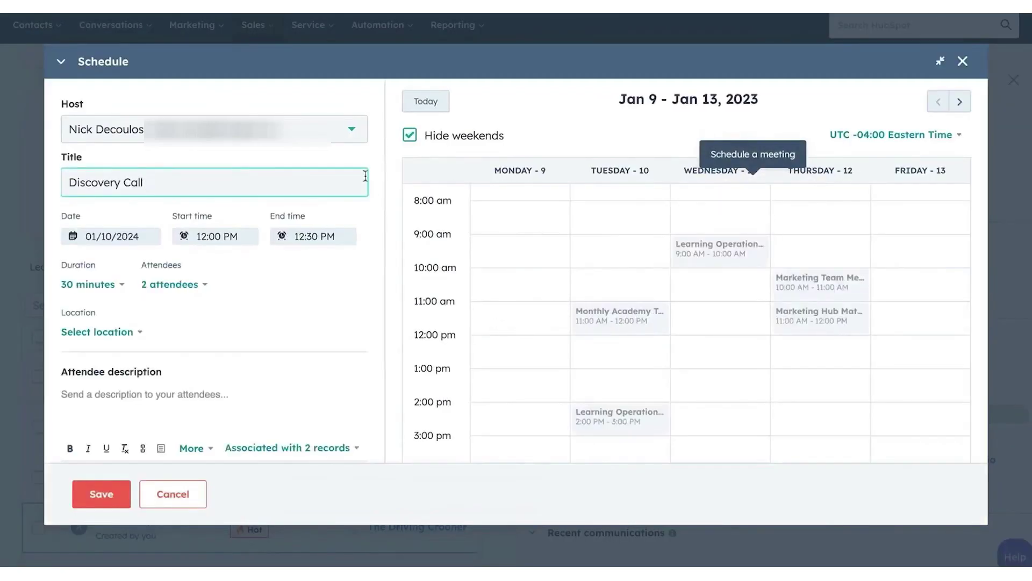
{"action": "left_click", "coordinate": [336, 139]}
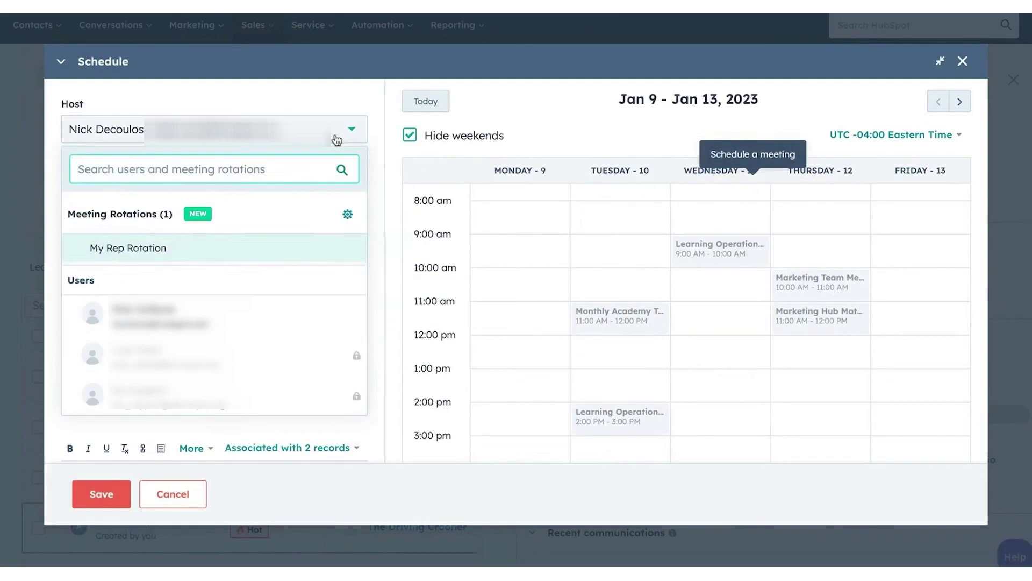
{"action": "left_click", "coordinate": [297, 249]}
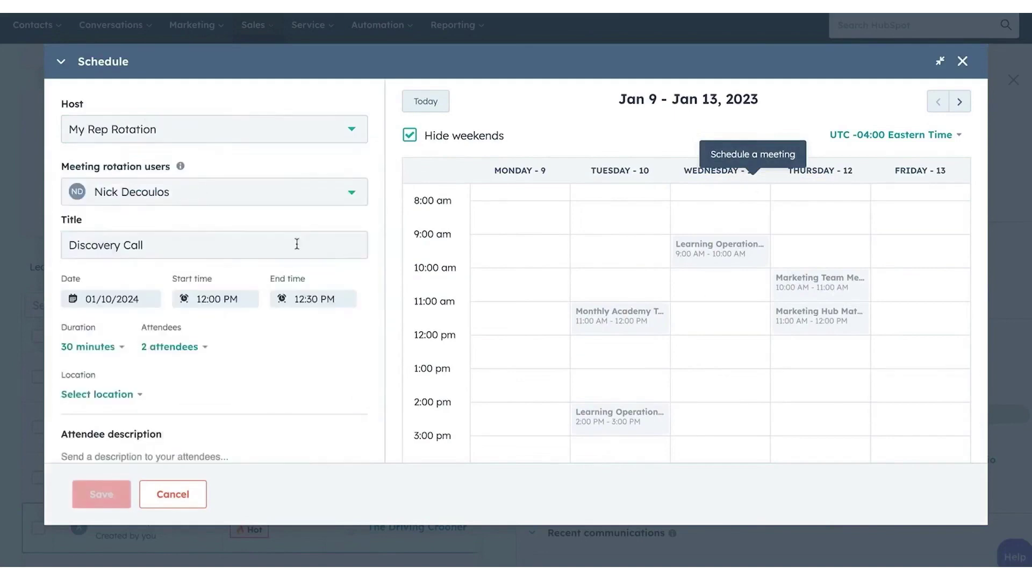
{"action": "left_click", "coordinate": [332, 192]}
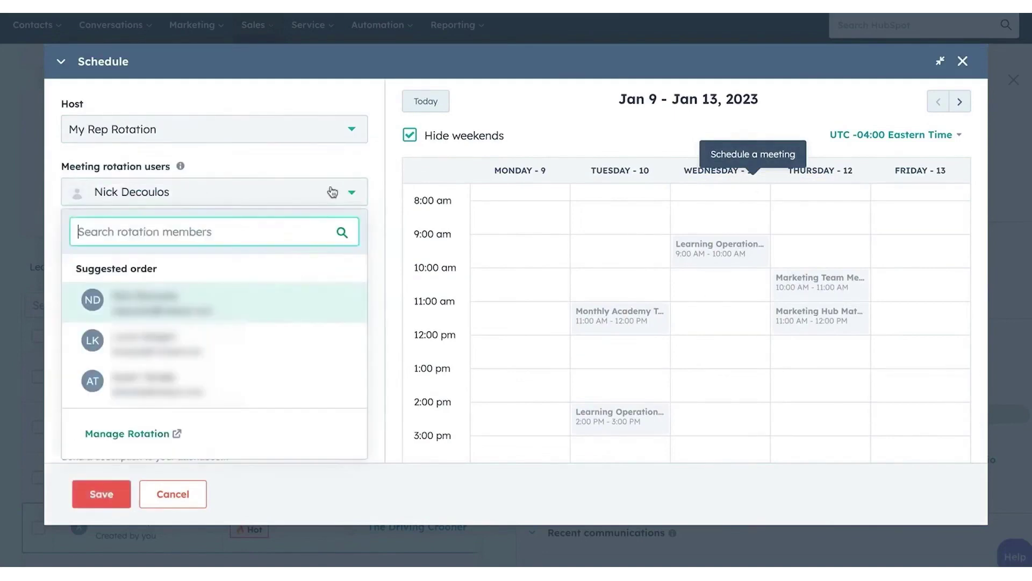
{"action": "left_click", "coordinate": [321, 334]}
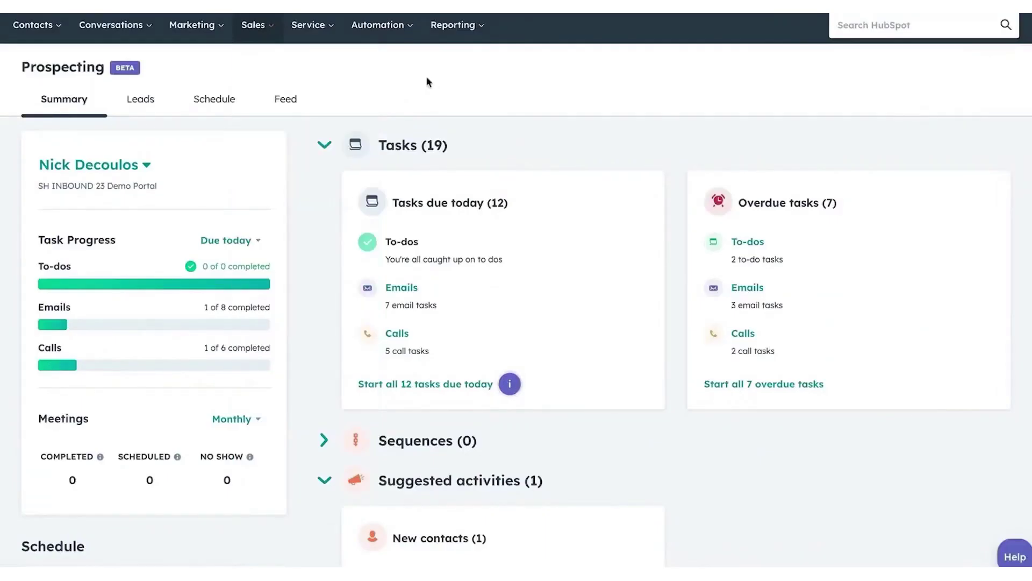
Scroll the Prospecting summary, then open the Emails queue under Tasks due today.
{"action": "scroll", "coordinate": [297, 201], "scroll_direction": "down", "scroll_amount": 7}
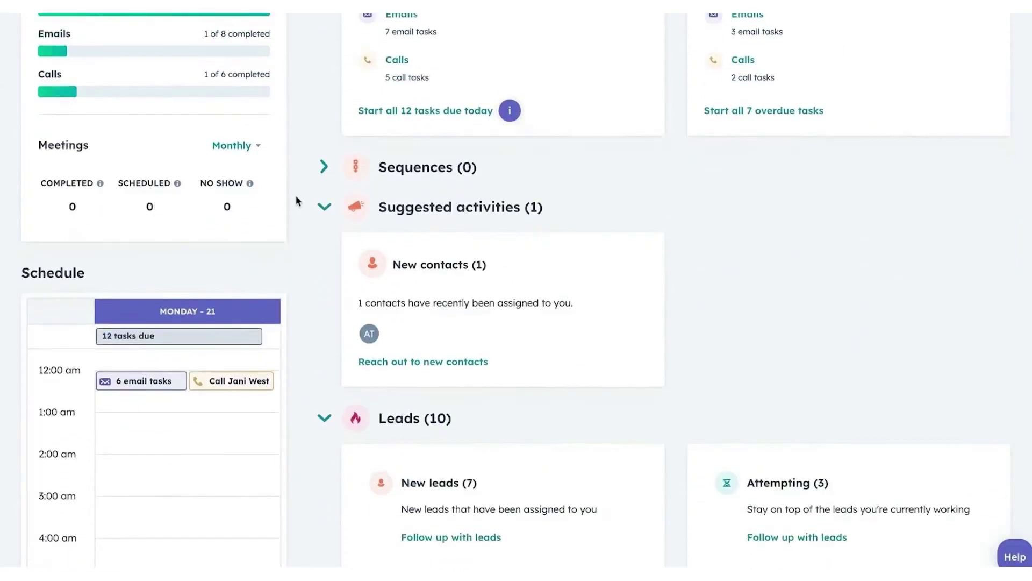
{"action": "scroll", "coordinate": [297, 201], "scroll_direction": "down", "scroll_amount": 2}
{"action": "scroll", "coordinate": [296, 199], "scroll_direction": "up", "scroll_amount": 10}
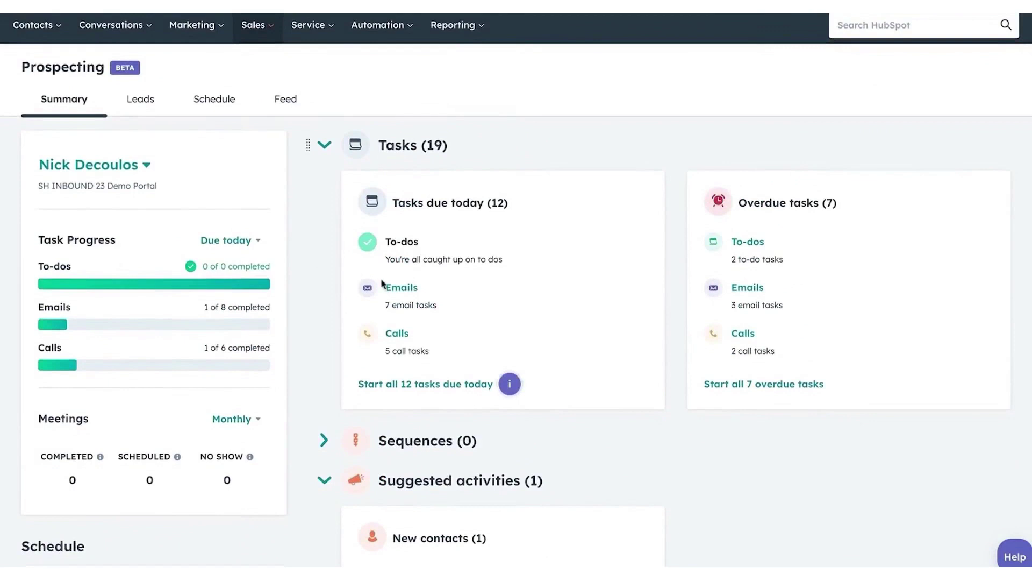
{"action": "left_click", "coordinate": [398, 289]}
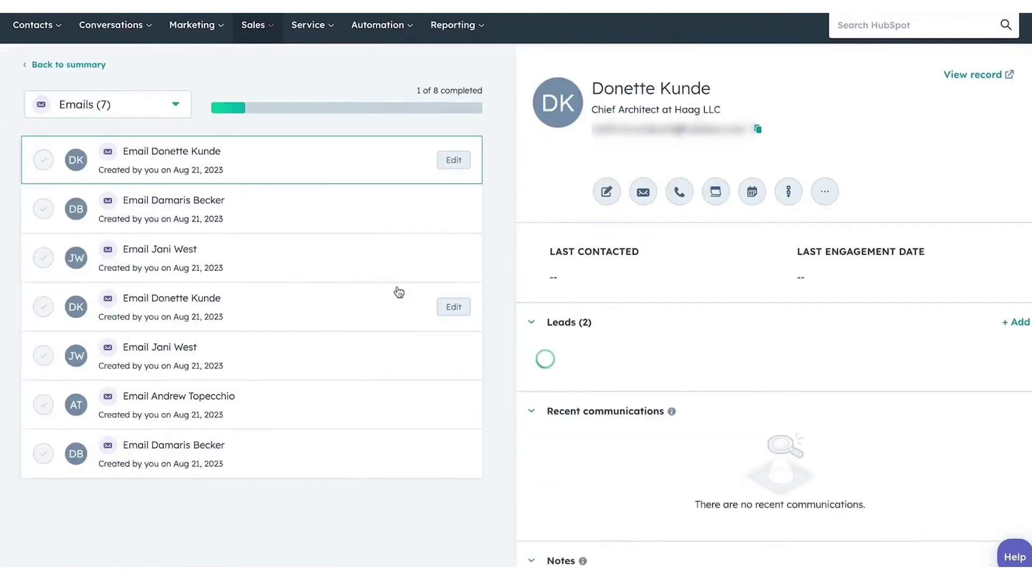
Email The Driving Crooner contact the pasted 'Found a great marketing opportunity!' message with a to-do follow-up.
{"action": "left_click", "coordinate": [363, 403]}
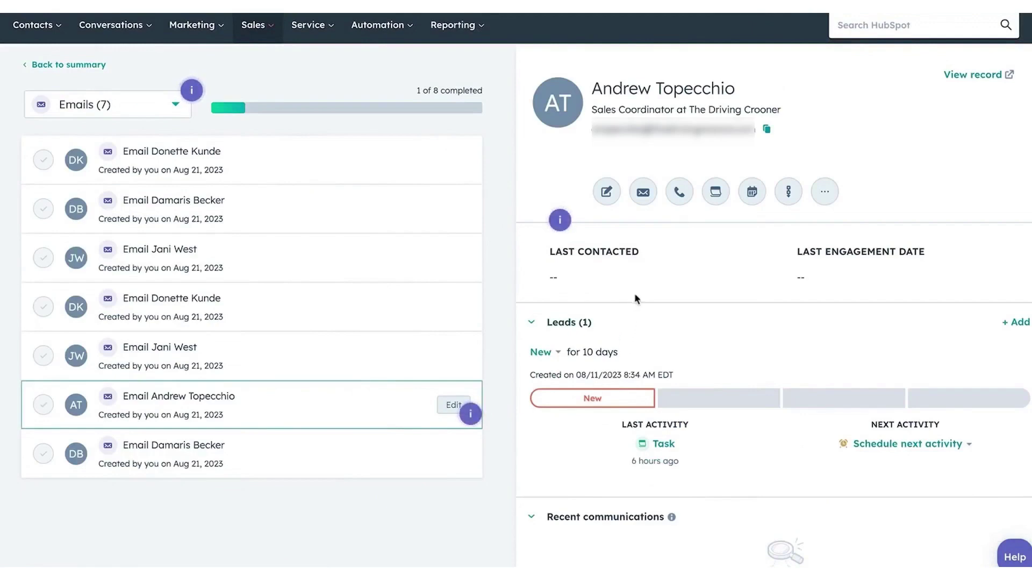
{"action": "left_click", "coordinate": [645, 193]}
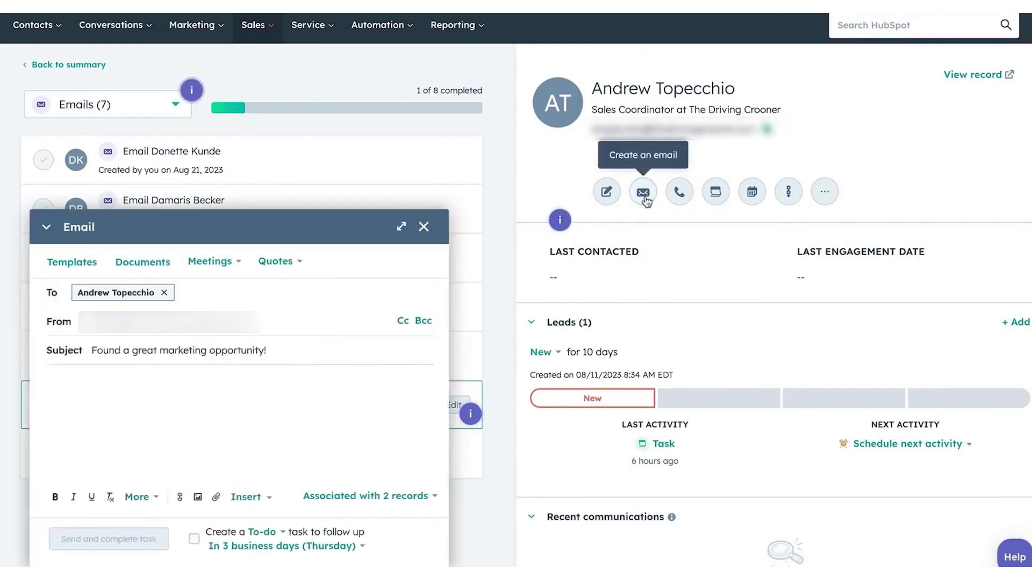
{"action": "left_click", "coordinate": [307, 399]}
{"action": "key", "text": "ctrl+v"}
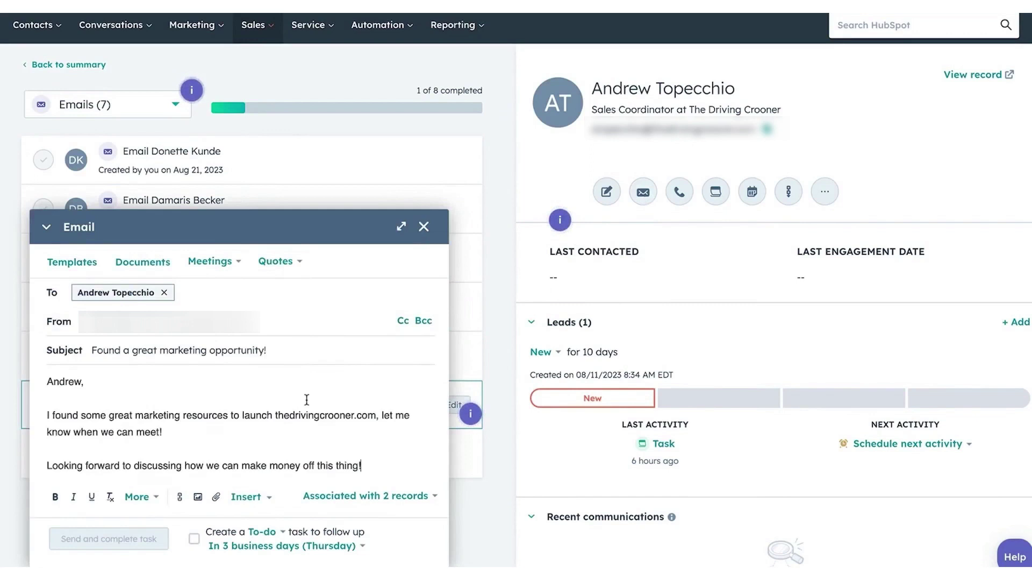
{"action": "left_click", "coordinate": [194, 539]}
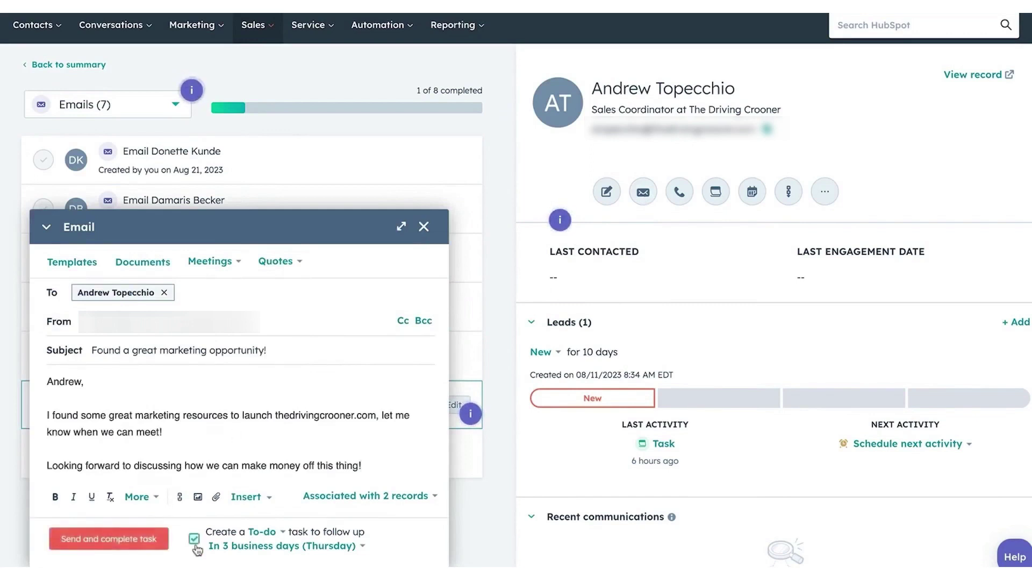
{"action": "left_click", "coordinate": [152, 540]}
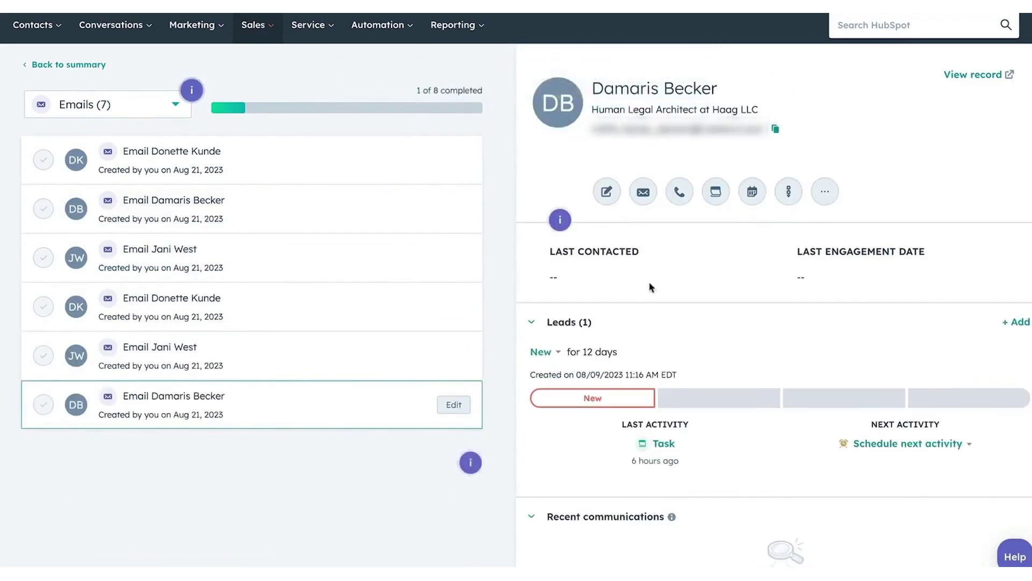
Qualify the Haag LLC lead into a deal, disqualify the next as 'Not a Good Fit', then schedule a meeting.
{"action": "left_click", "coordinate": [558, 355]}
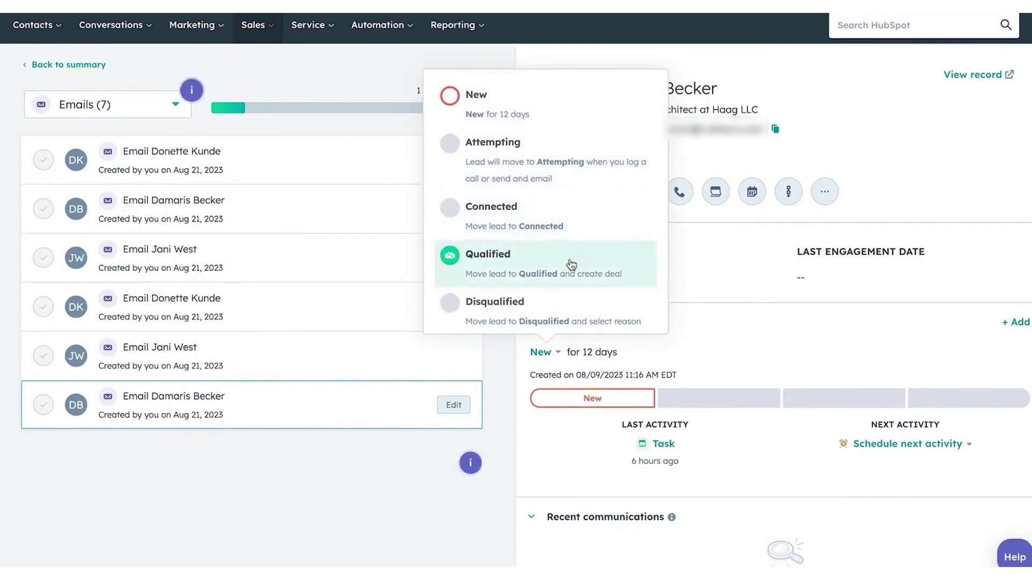
{"action": "left_click", "coordinate": [571, 264]}
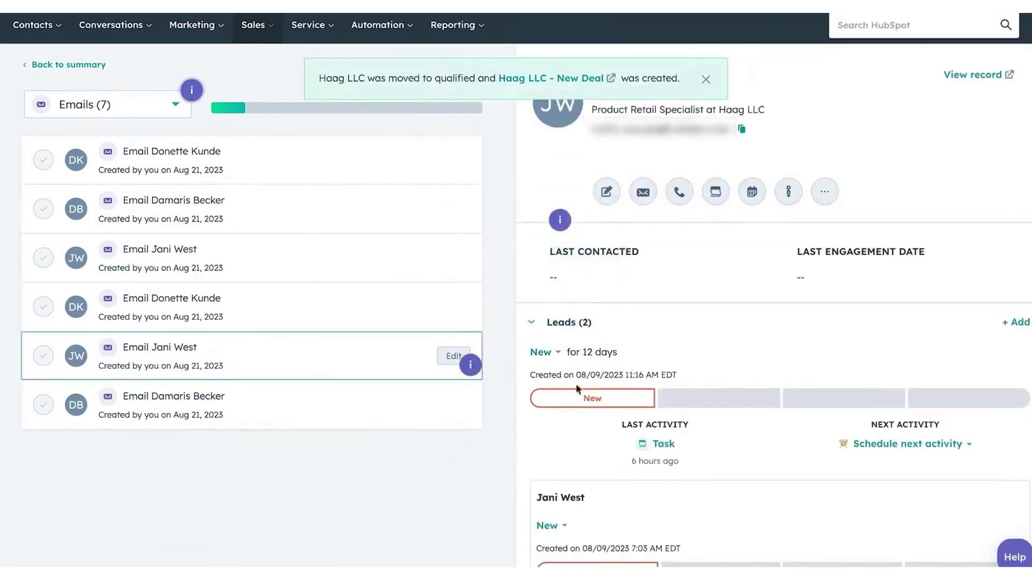
{"action": "left_click", "coordinate": [547, 353]}
{"action": "left_click", "coordinate": [540, 307]}
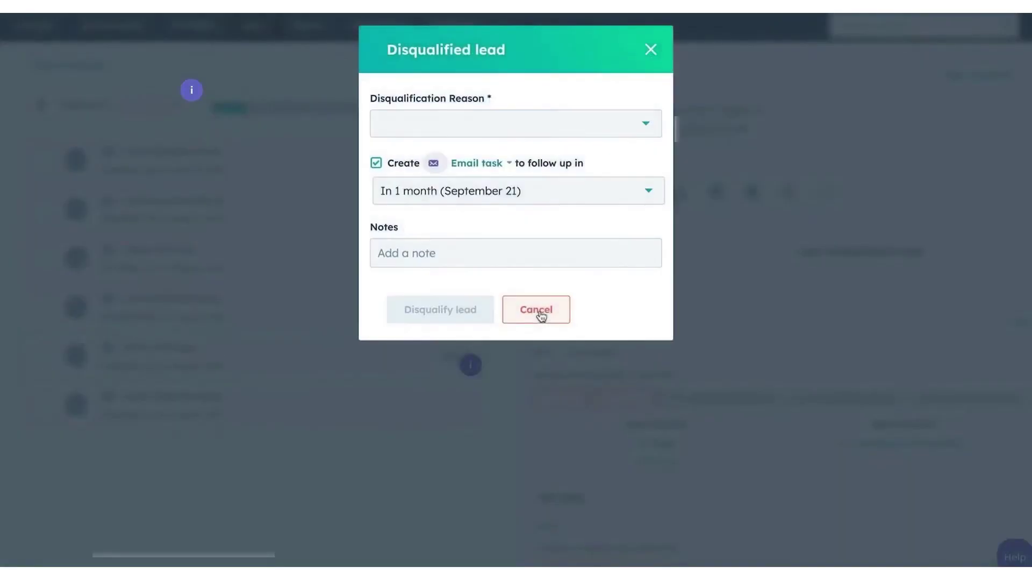
{"action": "left_click", "coordinate": [529, 133]}
{"action": "scroll", "coordinate": [532, 215], "scroll_direction": "down", "scroll_amount": 3}
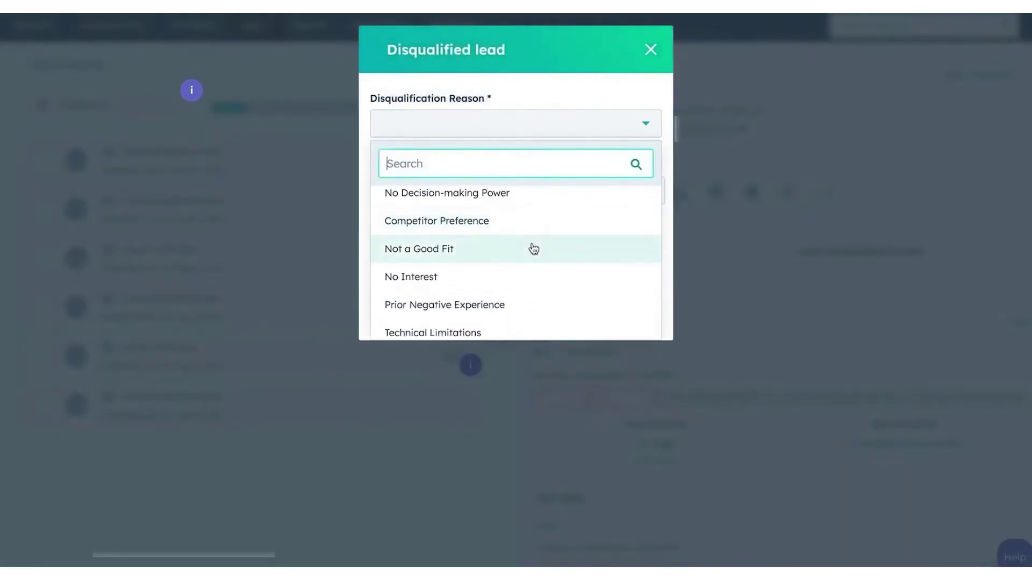
{"action": "left_click", "coordinate": [534, 249]}
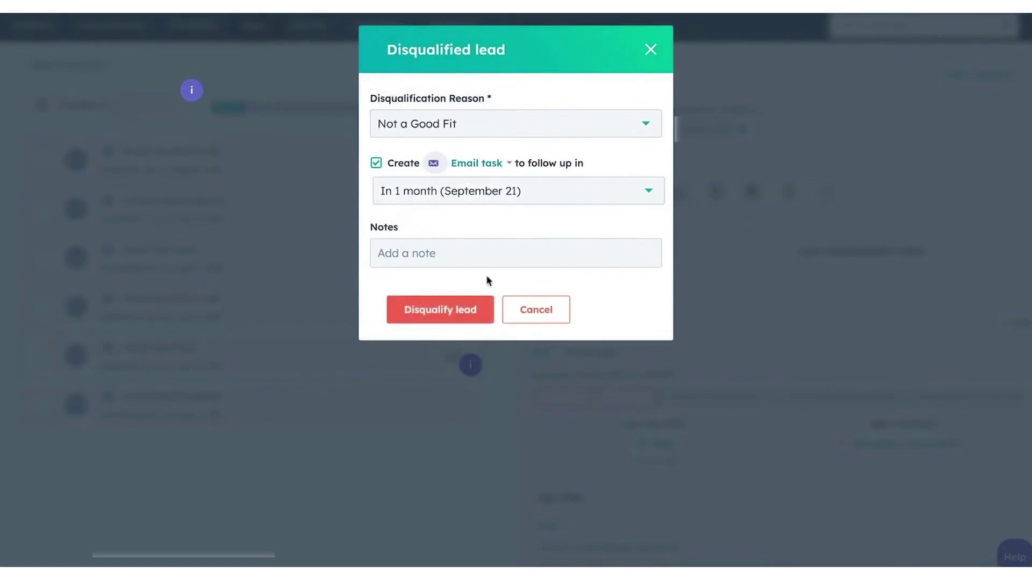
{"action": "left_click", "coordinate": [467, 305]}
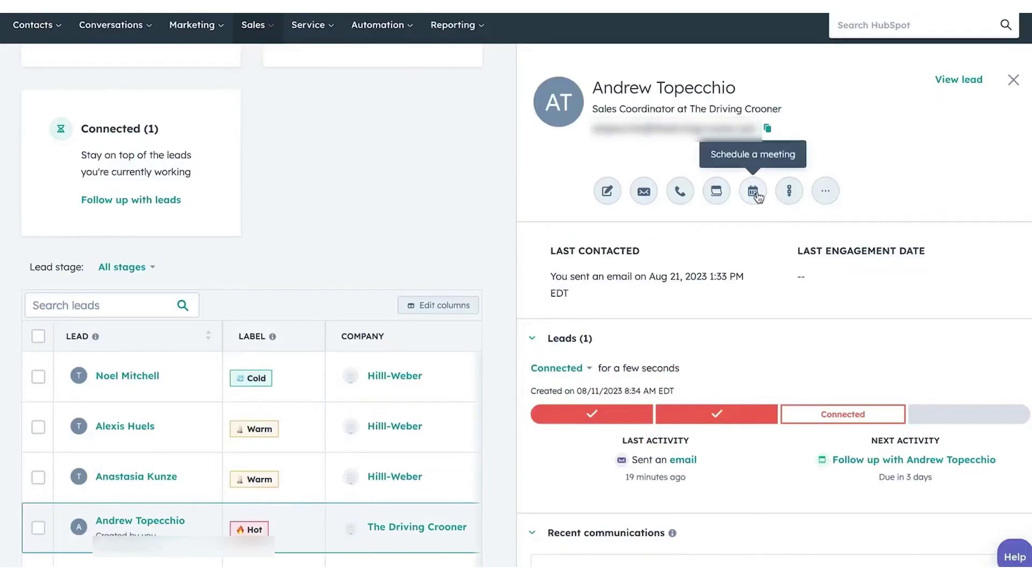
{"action": "left_click", "coordinate": [755, 194]}
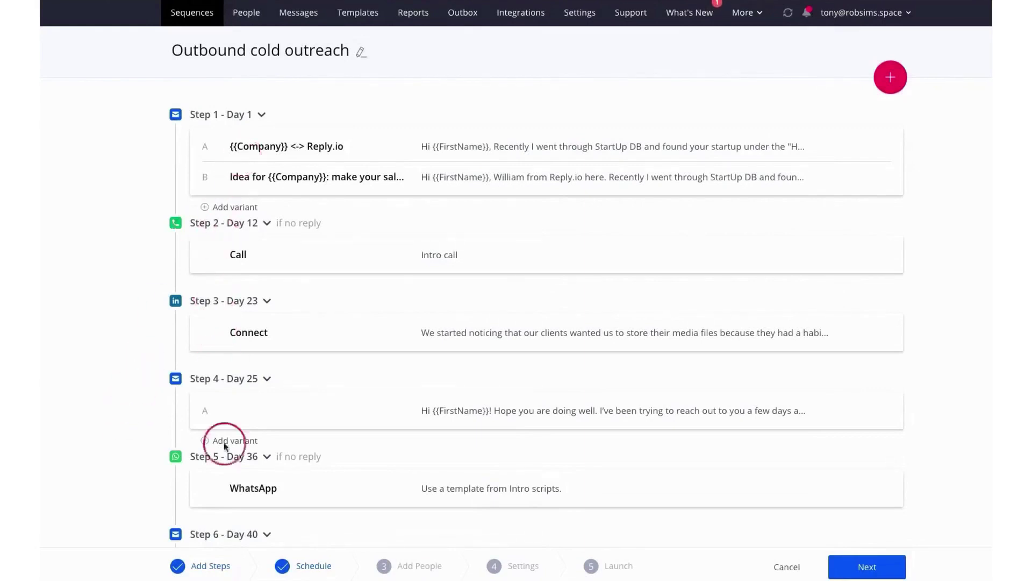
Scroll through the Outbound cold outreach sequence steps, then return to the Sequences list.
{"action": "scroll", "coordinate": [225, 482], "scroll_direction": "down", "scroll_amount": 1}
{"action": "scroll", "coordinate": [226, 483], "scroll_direction": "down", "scroll_amount": 6}
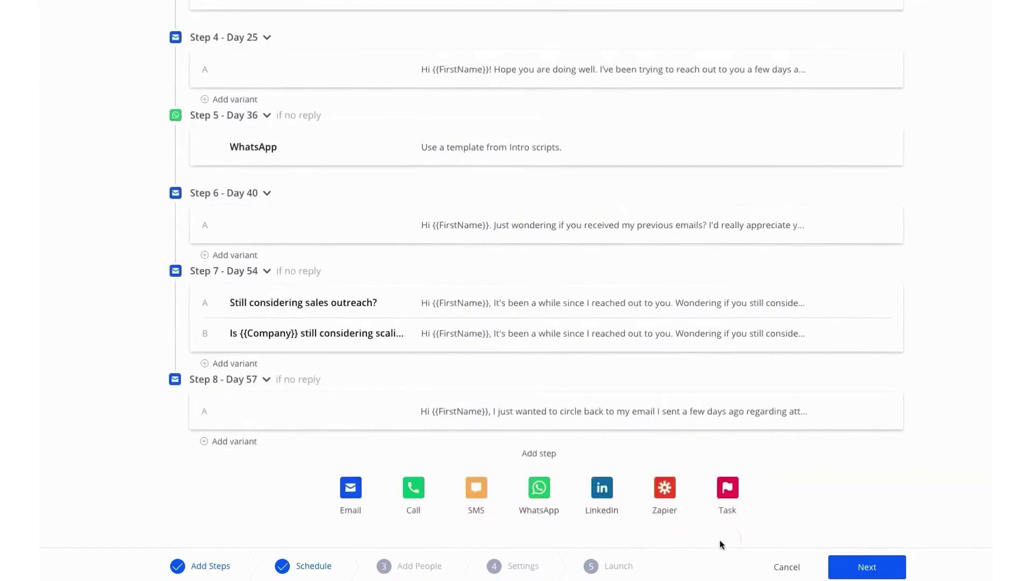
{"action": "scroll", "coordinate": [228, 70], "scroll_direction": "up", "scroll_amount": 7}
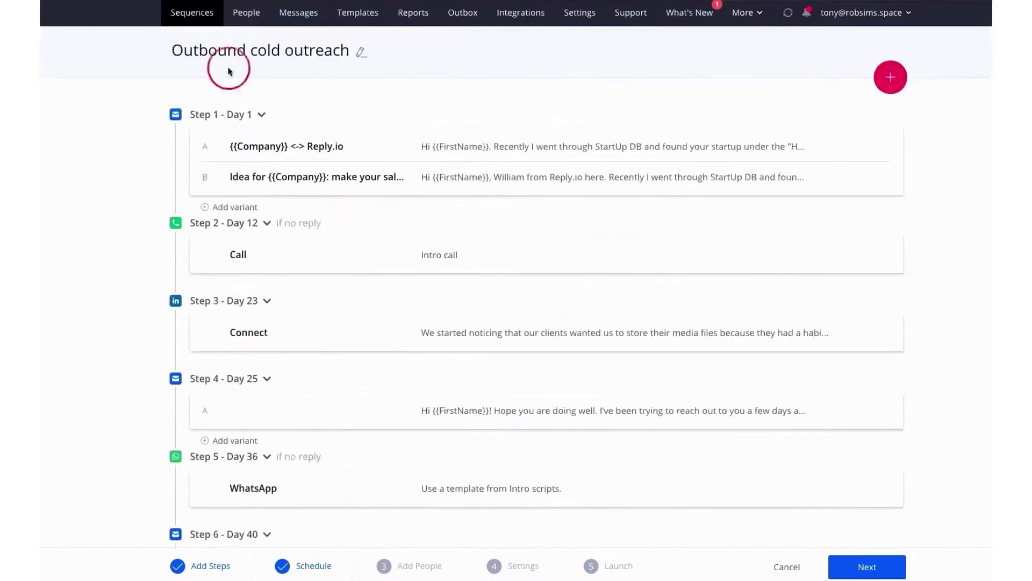
{"action": "left_click", "coordinate": [190, 13]}
Browse the Team templates, cancel, and start a blank sequence From scratch instead.
{"action": "left_click", "coordinate": [896, 52]}
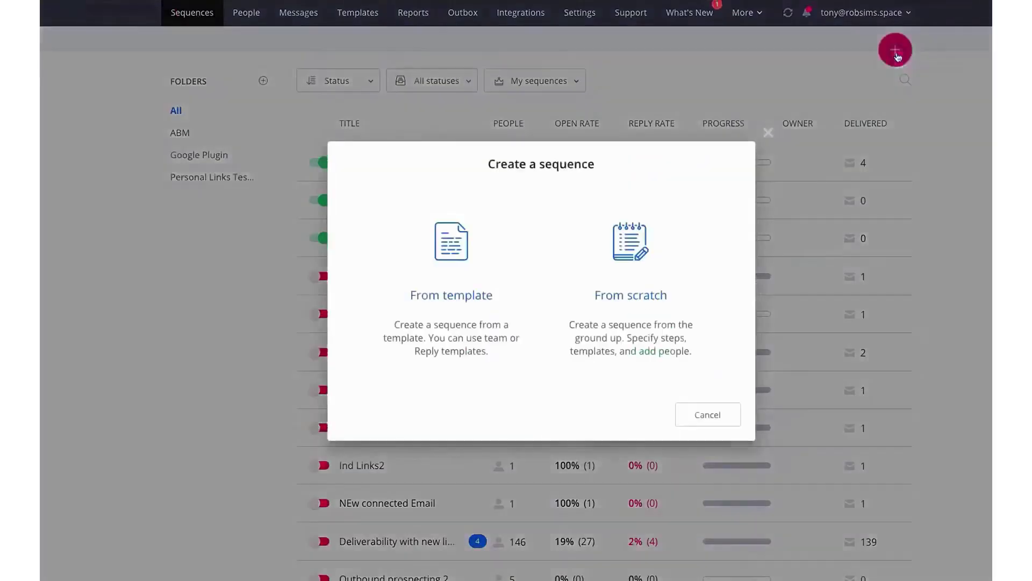
{"action": "left_click", "coordinate": [465, 311]}
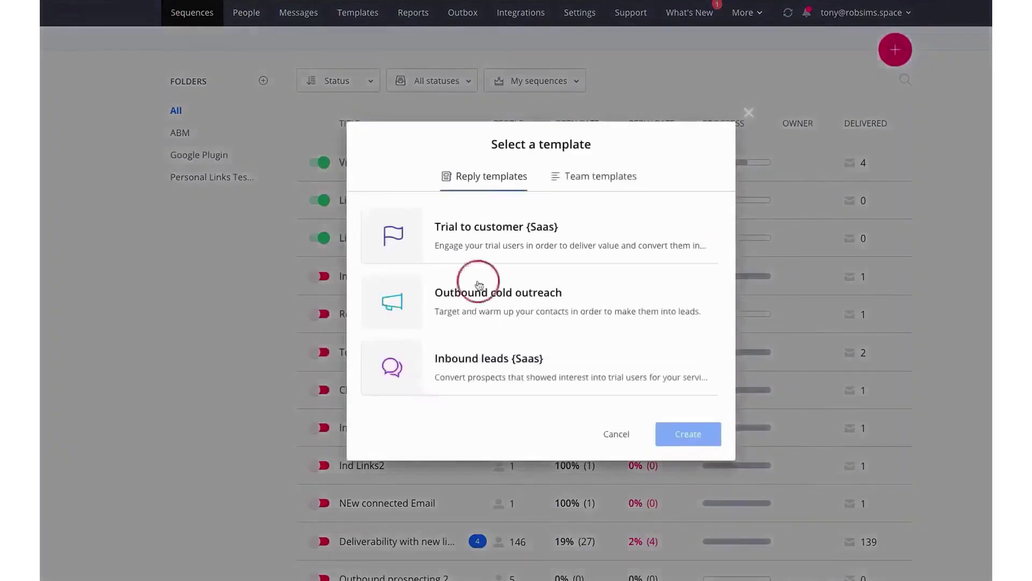
{"action": "left_click", "coordinate": [598, 177]}
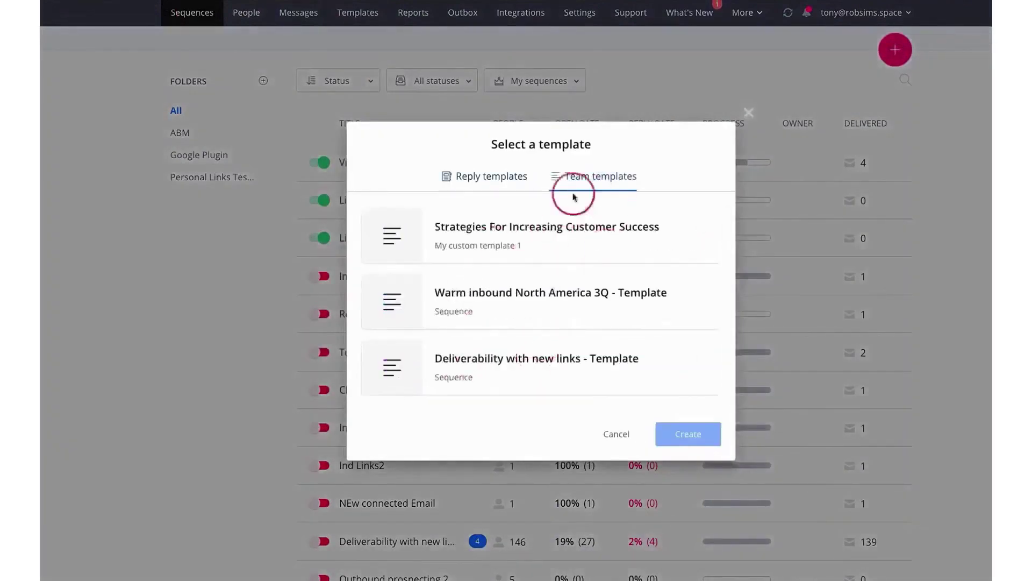
{"action": "left_click", "coordinate": [608, 430]}
{"action": "left_click", "coordinate": [554, 123]}
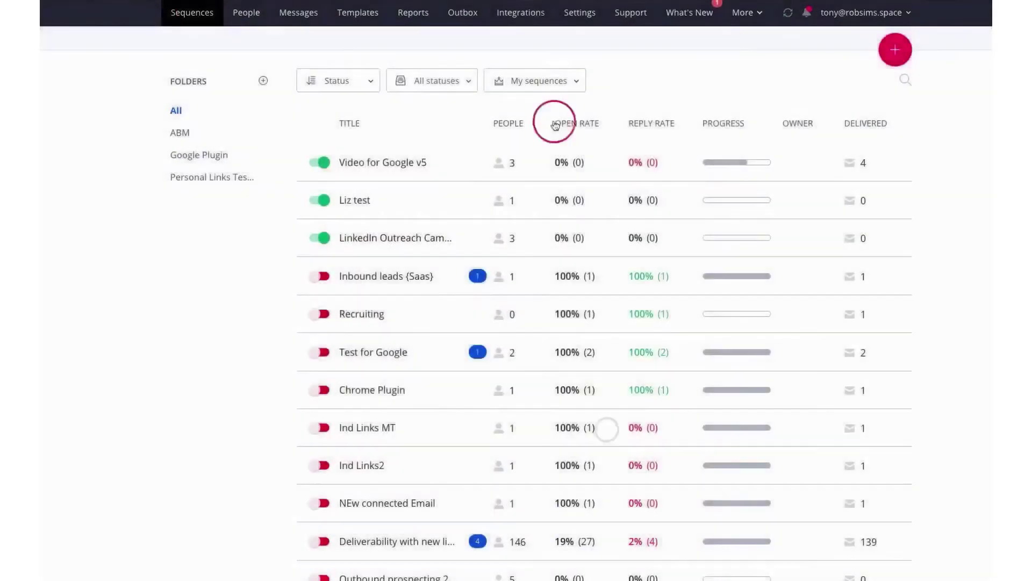
{"action": "left_click", "coordinate": [895, 50]}
{"action": "left_click", "coordinate": [610, 296]}
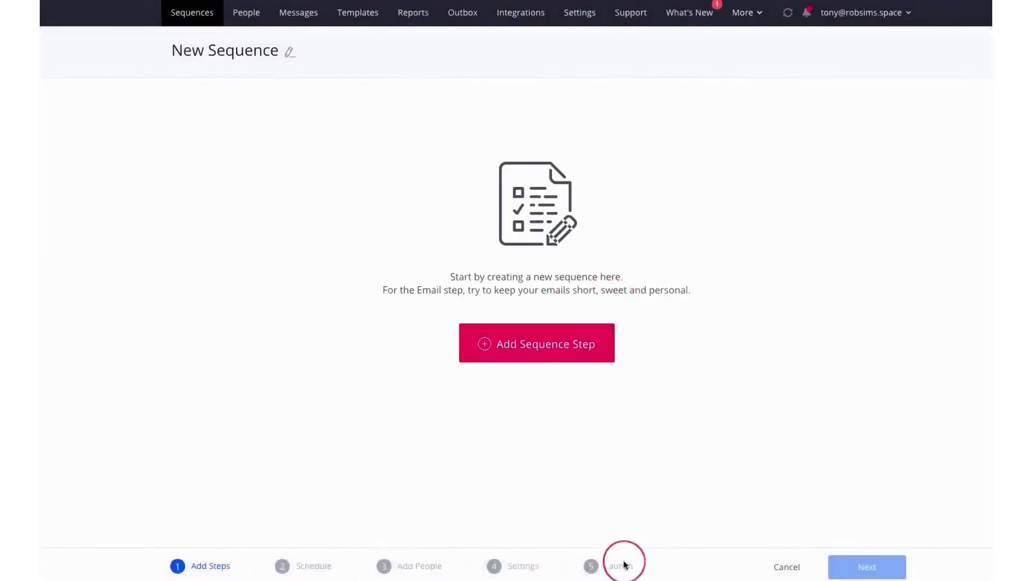
Add the first step and preview the call, SMS and WhatsApp step types.
{"action": "left_click", "coordinate": [576, 350]}
{"action": "left_click", "coordinate": [362, 188]}
{"action": "left_click", "coordinate": [535, 158]}
{"action": "left_click", "coordinate": [390, 156]}
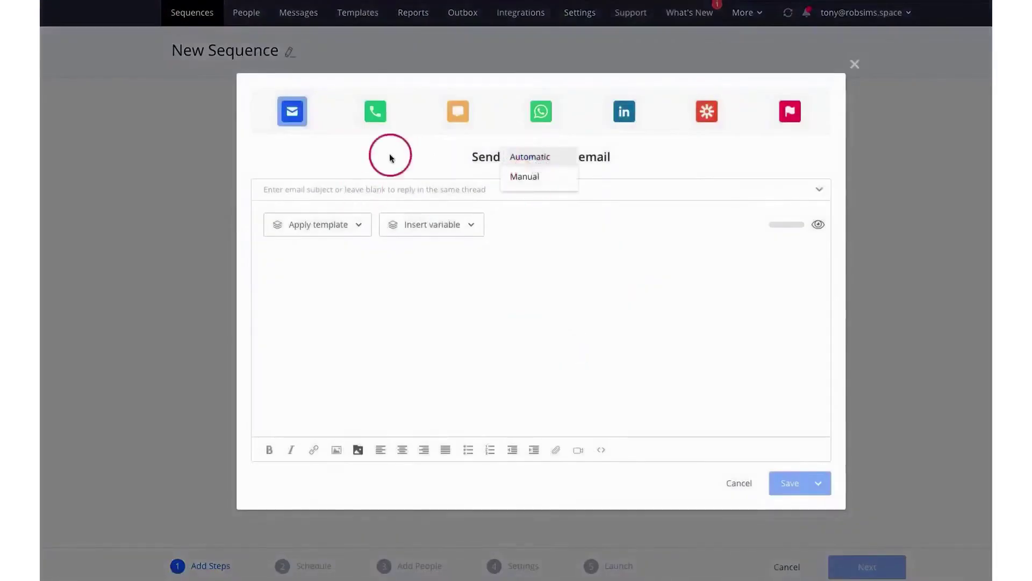
{"action": "left_click", "coordinate": [376, 110]}
{"action": "left_click", "coordinate": [493, 160]}
{"action": "left_click", "coordinate": [537, 200]}
{"action": "left_click", "coordinate": [519, 184]}
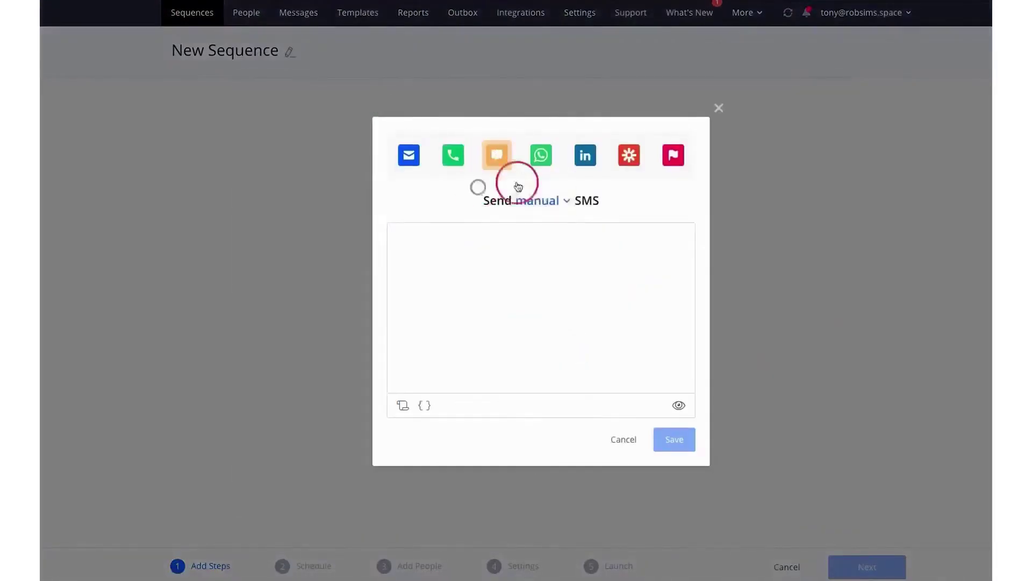
{"action": "left_click", "coordinate": [540, 156]}
{"action": "left_click", "coordinate": [576, 161]}
Preview the LinkedIn action types, then the Zapier and To-do step types.
{"action": "left_click", "coordinate": [563, 189]}
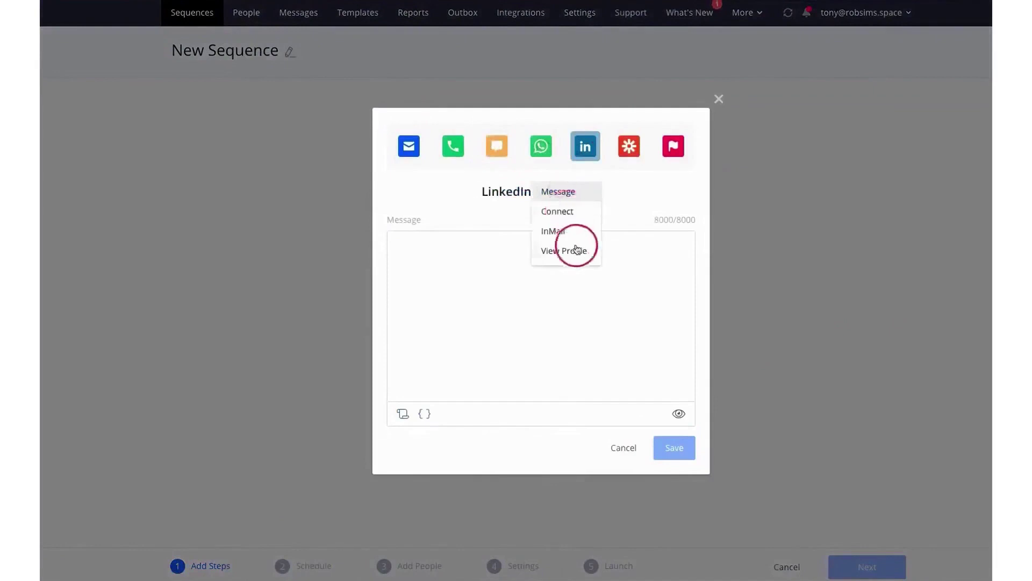
{"action": "left_click", "coordinate": [618, 203]}
{"action": "left_click", "coordinate": [630, 147]}
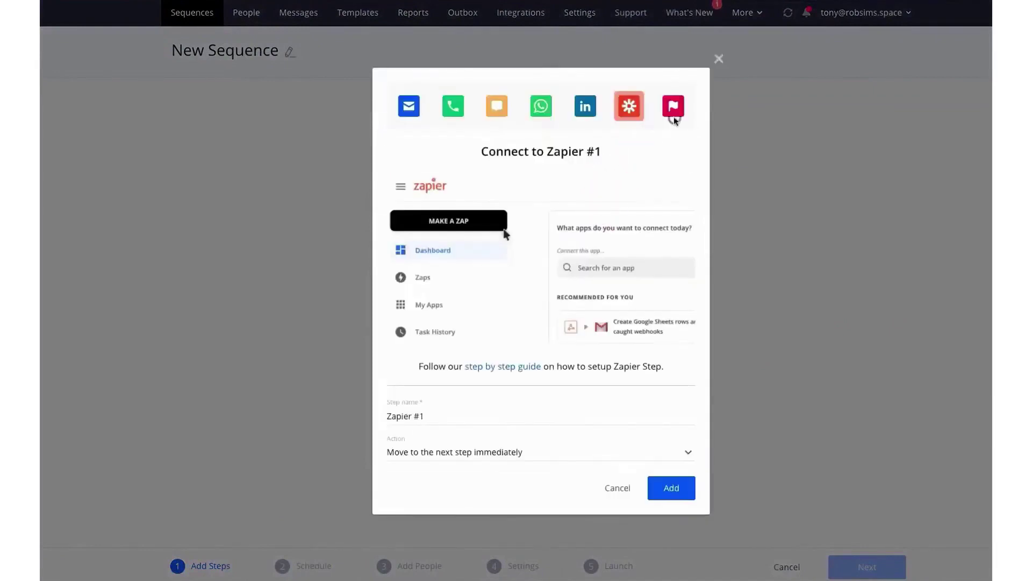
{"action": "left_click", "coordinate": [673, 110]}
{"action": "left_click", "coordinate": [552, 191]}
{"action": "left_click", "coordinate": [553, 193]}
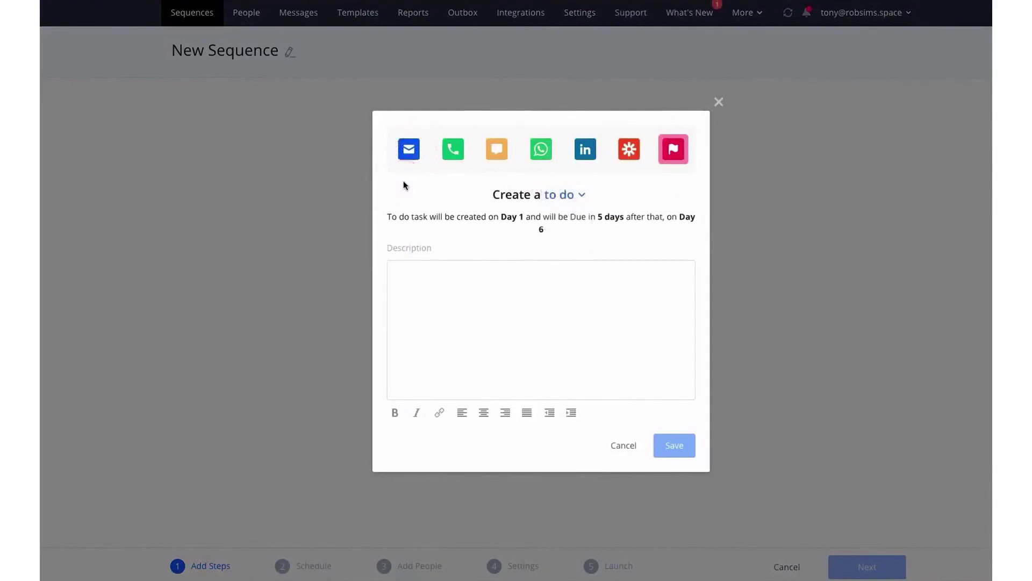
Turn the step into an email set to send manually.
{"action": "left_click", "coordinate": [409, 149]}
{"action": "left_click", "coordinate": [528, 155]}
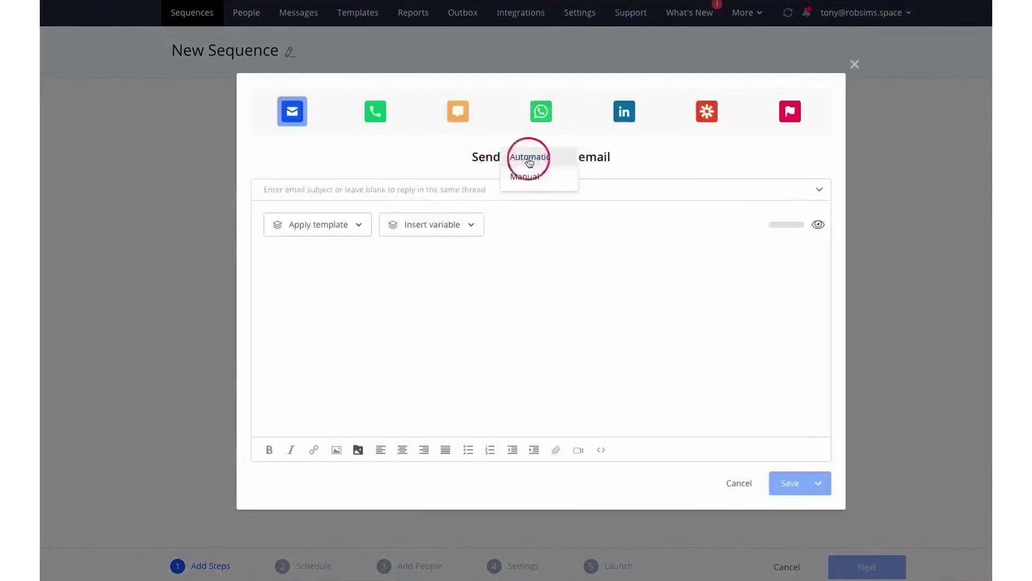
{"action": "left_click", "coordinate": [444, 148]}
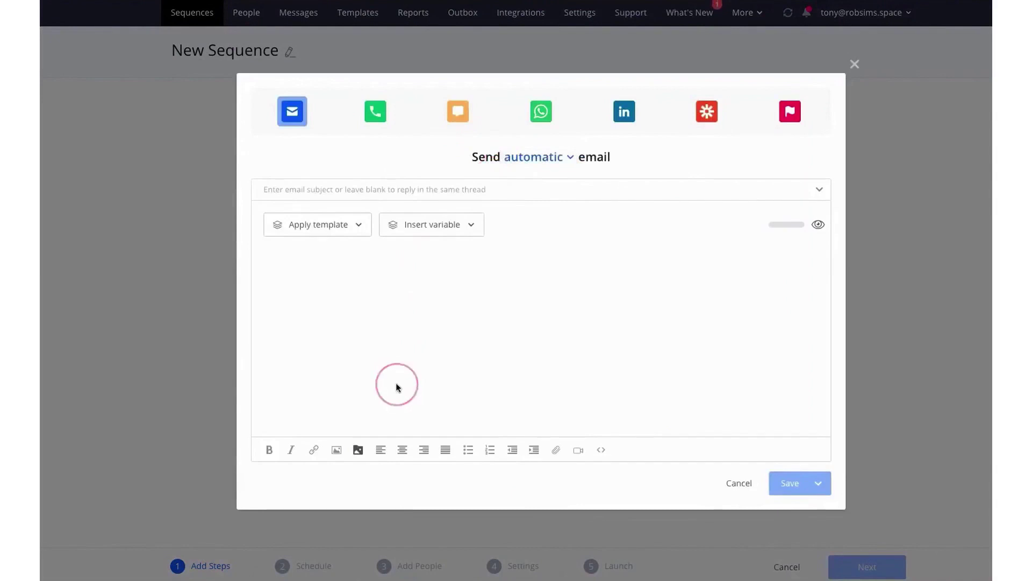
{"action": "left_click", "coordinate": [532, 156]}
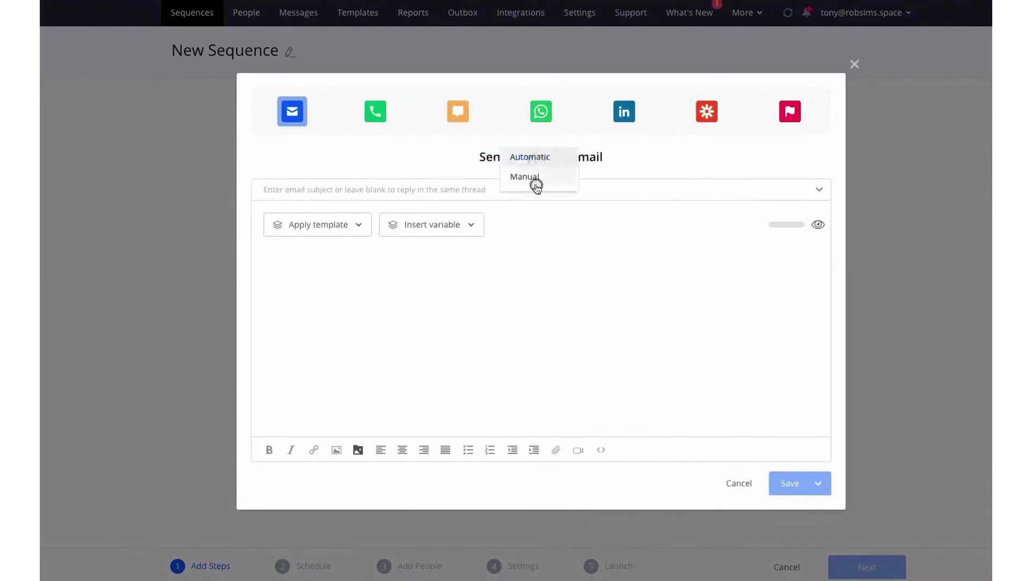
{"action": "left_click", "coordinate": [535, 179]}
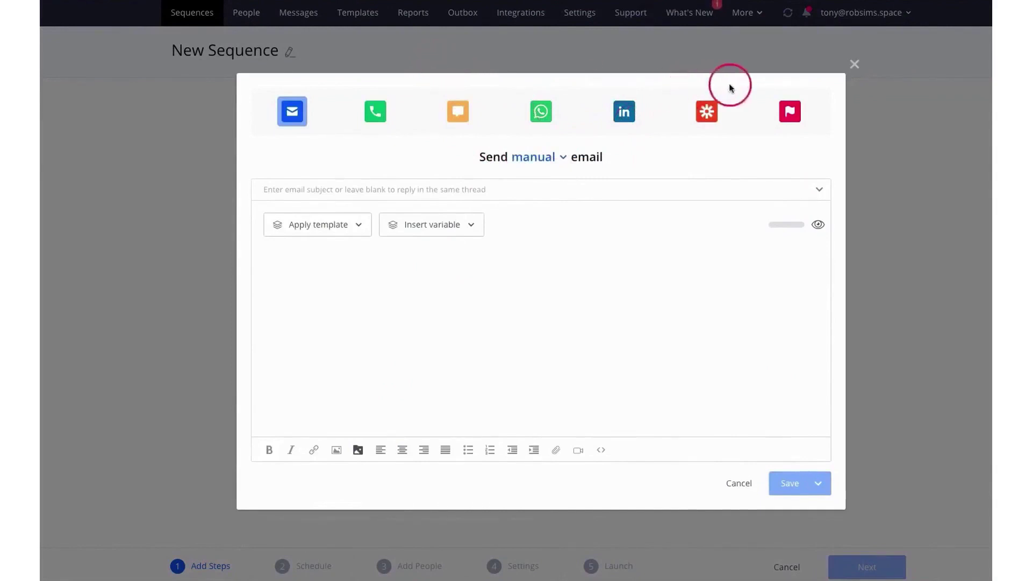
Scroll through the email's personalisation variables without inserting any.
{"action": "left_click", "coordinate": [470, 224]}
{"action": "scroll", "coordinate": [422, 299], "scroll_direction": "down", "scroll_amount": 3}
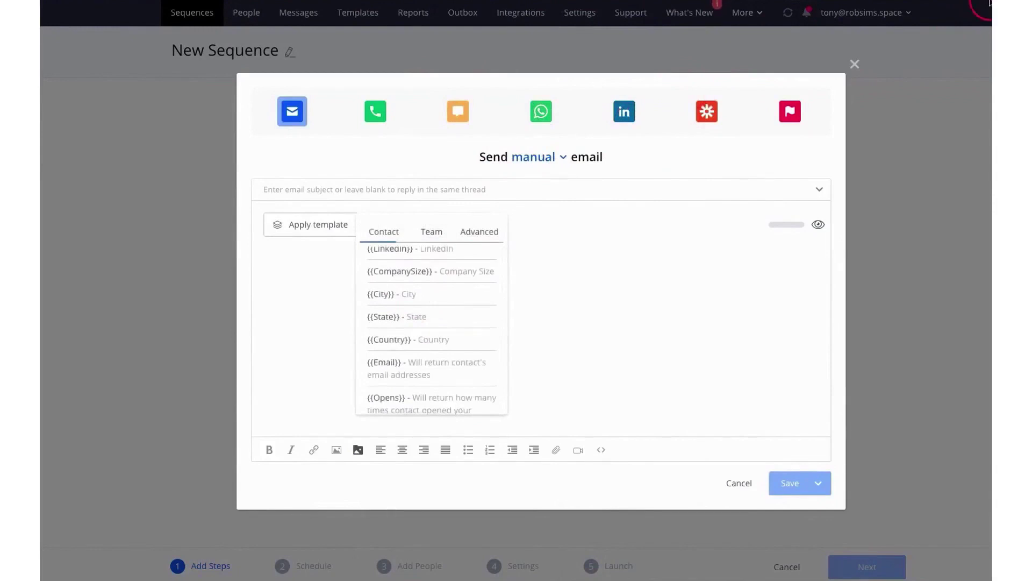
{"action": "left_click", "coordinate": [630, 144]}
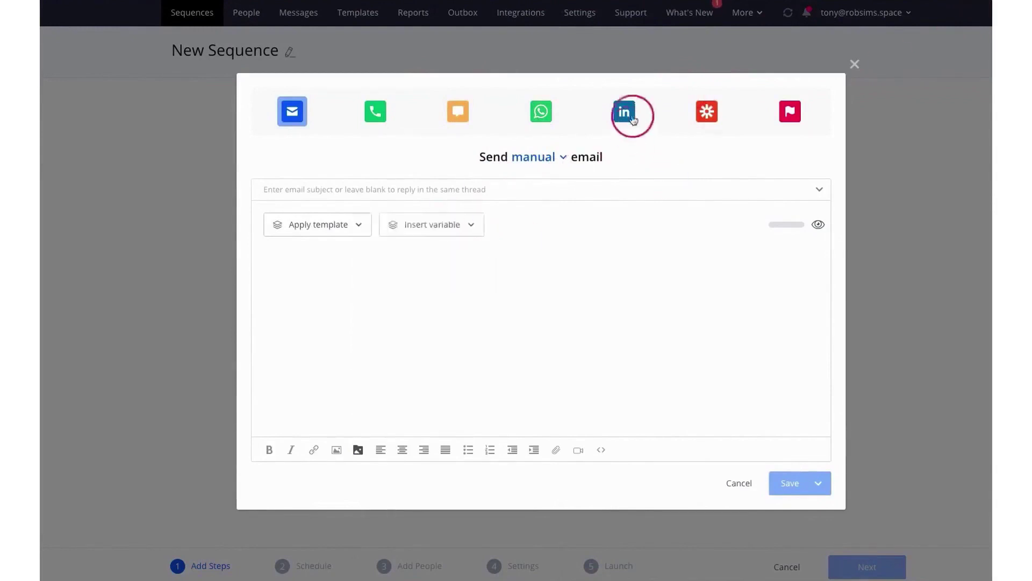
Try LinkedIn and Zapier ('Wait for Action from Zapier') steps, then return to an automatic email.
{"action": "left_click", "coordinate": [633, 120]}
{"action": "left_click", "coordinate": [564, 194]}
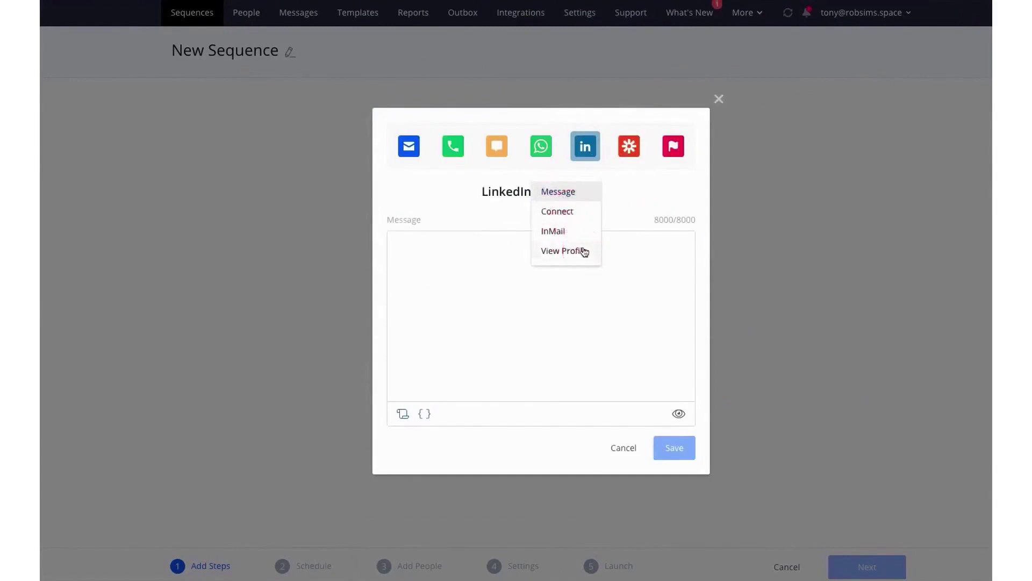
{"action": "left_click", "coordinate": [629, 144]}
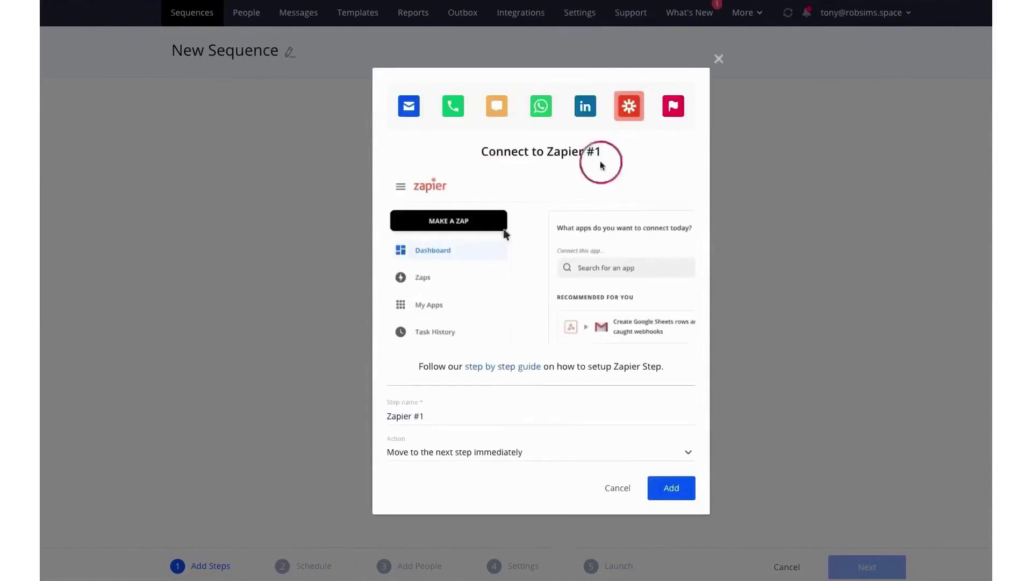
{"action": "left_click", "coordinate": [510, 453]}
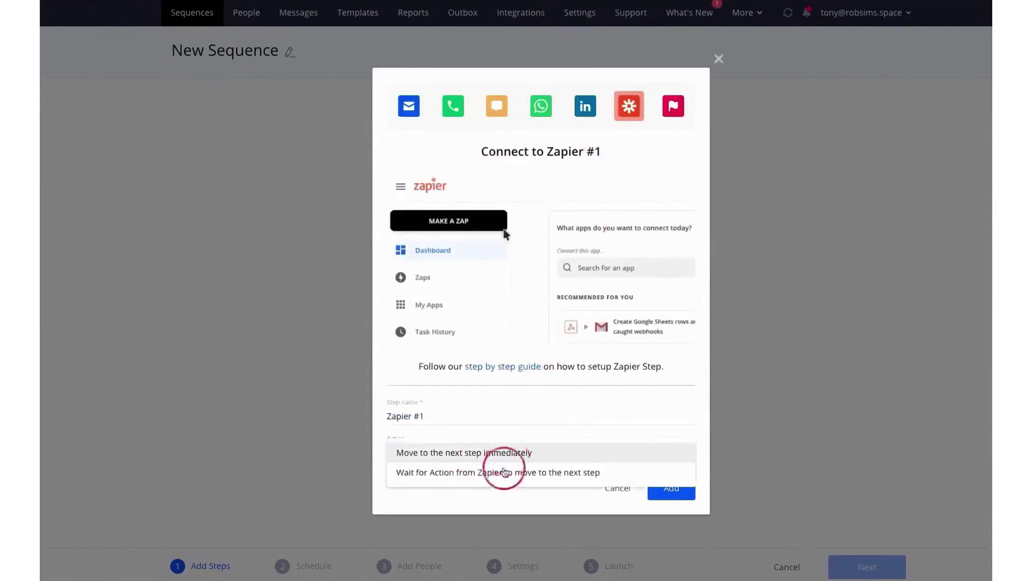
{"action": "left_click", "coordinate": [534, 473]}
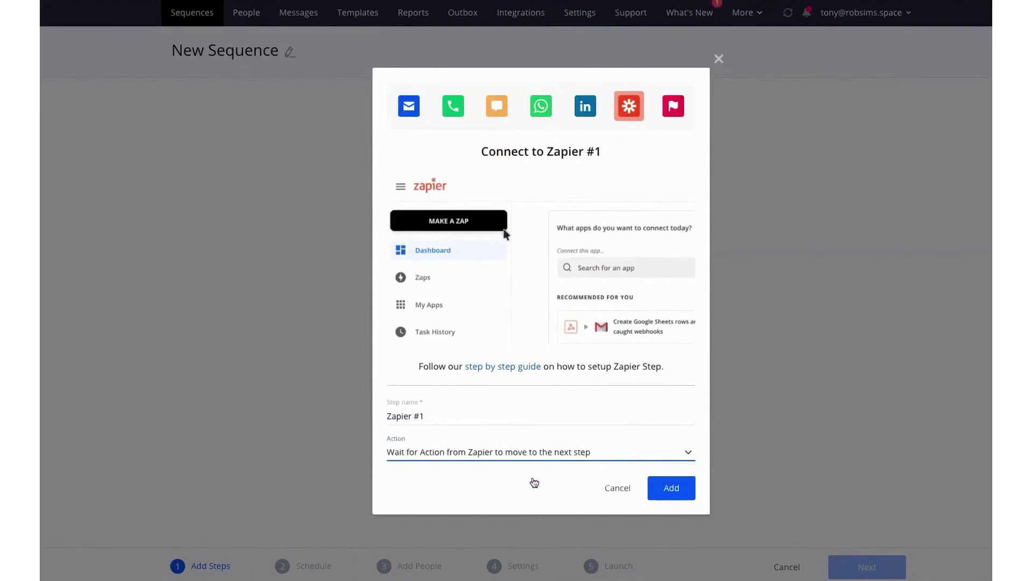
{"action": "left_click", "coordinate": [413, 119]}
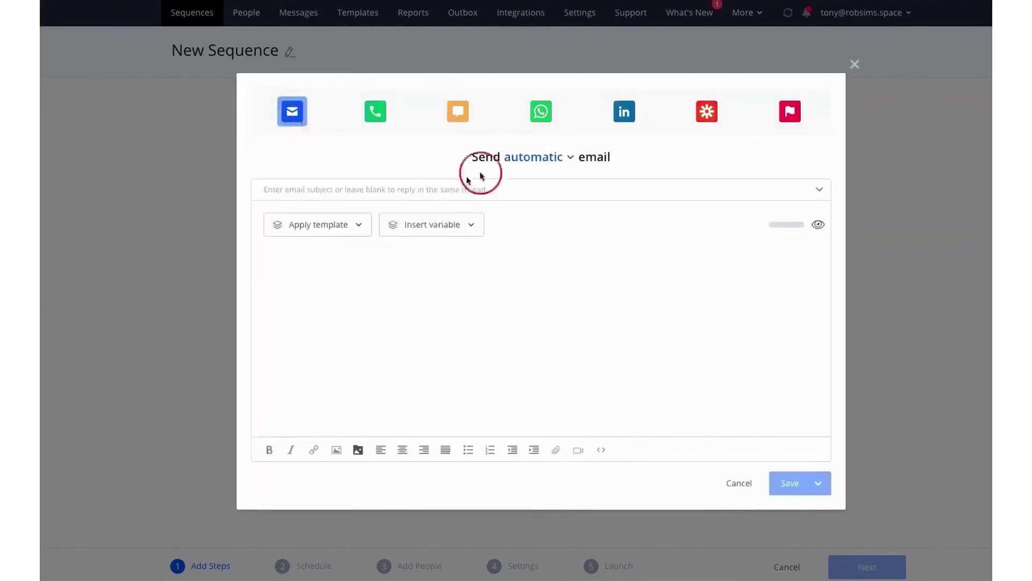
Fill the first email from the Reply.io template, preview it, and save it.
{"action": "left_click", "coordinate": [339, 231]}
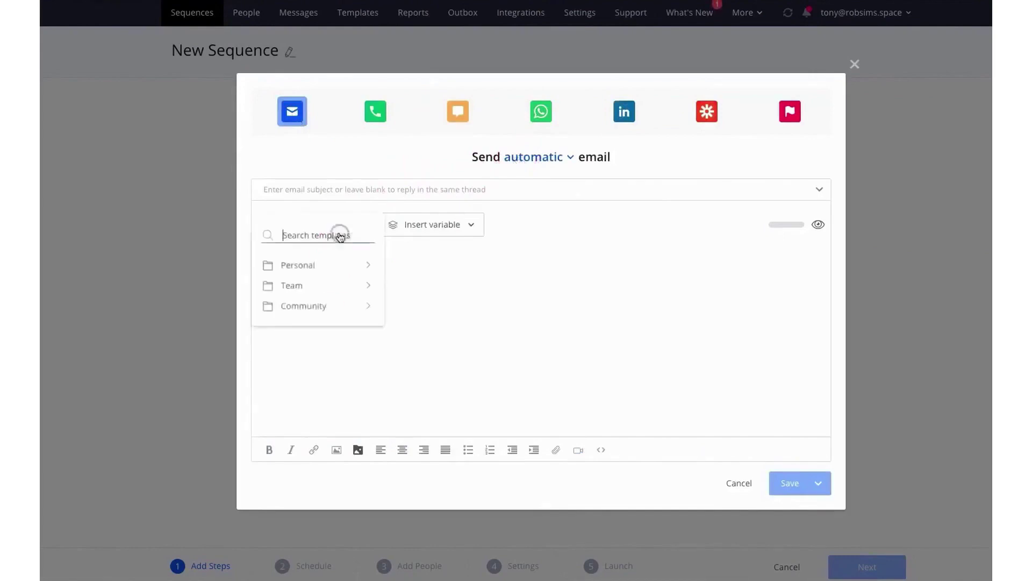
{"action": "left_click", "coordinate": [332, 266]}
{"action": "scroll", "coordinate": [313, 387], "scroll_direction": "down", "scroll_amount": 2}
{"action": "left_click", "coordinate": [312, 404]}
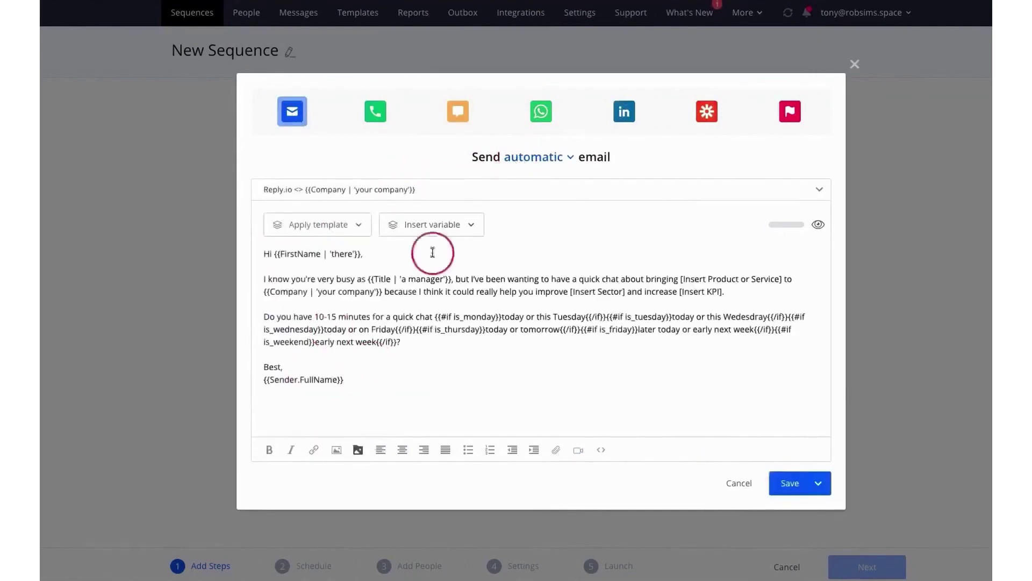
{"action": "left_click", "coordinate": [442, 225]}
{"action": "scroll", "coordinate": [425, 377], "scroll_direction": "down", "scroll_amount": 3}
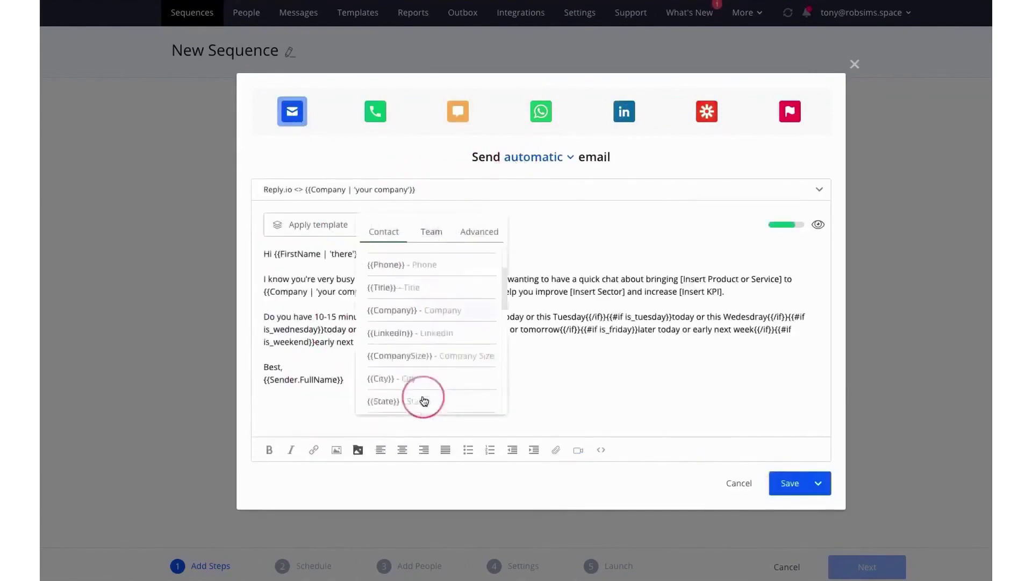
{"action": "left_click", "coordinate": [317, 395]}
{"action": "left_click", "coordinate": [576, 452]}
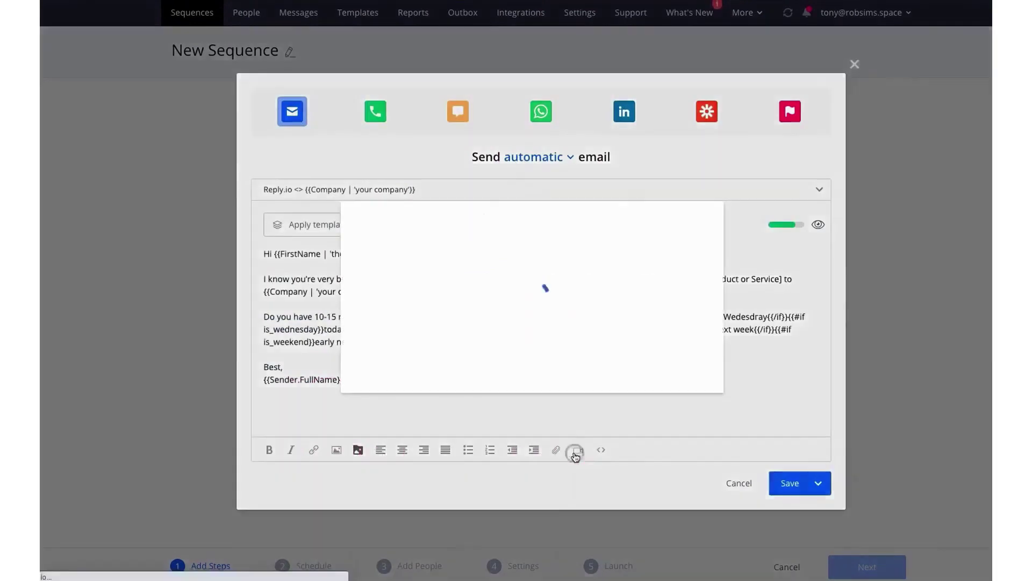
{"action": "left_click", "coordinate": [739, 392]}
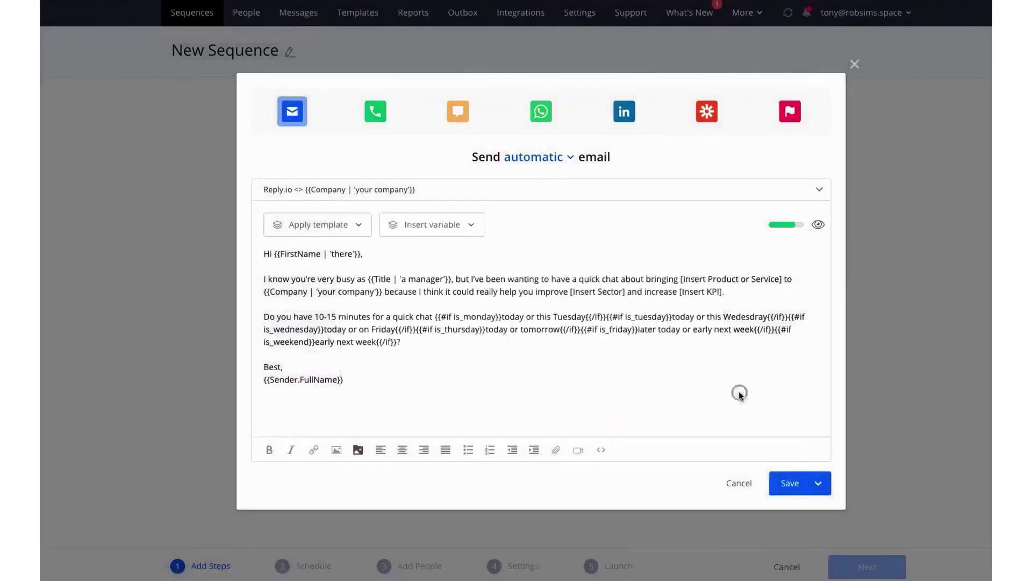
{"action": "left_click", "coordinate": [819, 224]}
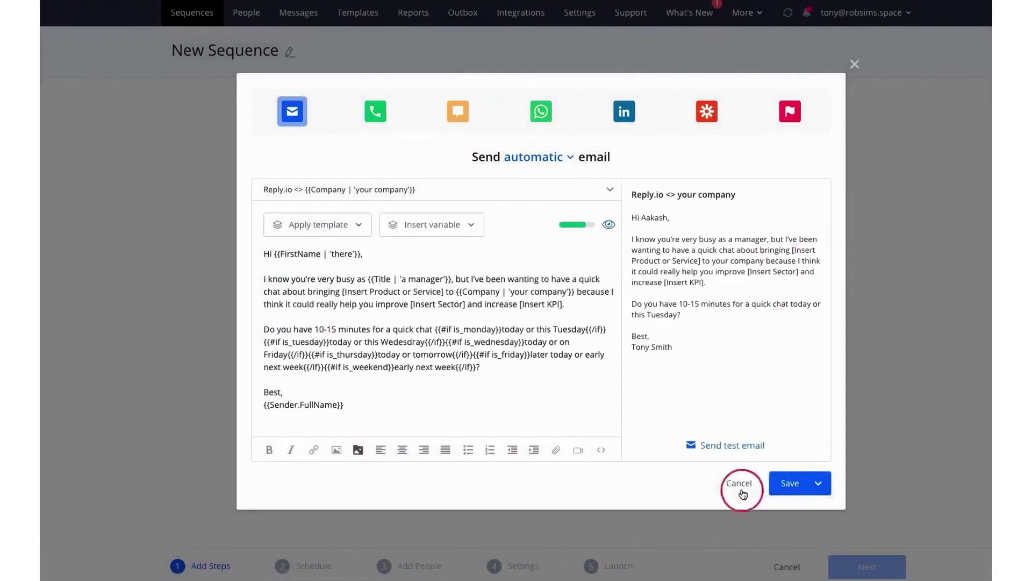
{"action": "left_click", "coordinate": [788, 482]}
Add a second email from the Personal 'Nice to Meet You' template with an empty subject, and save.
{"action": "left_click", "coordinate": [351, 223]}
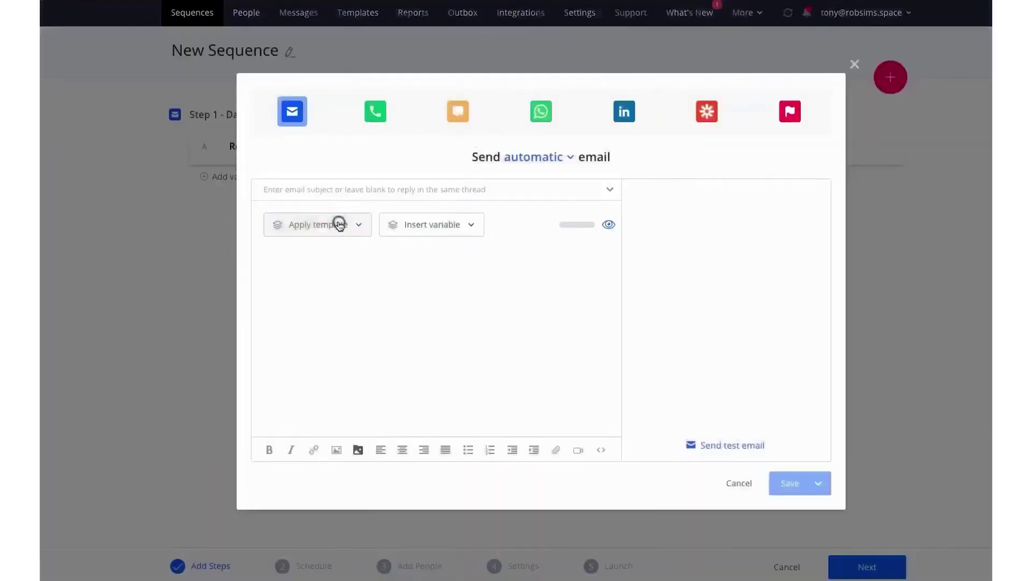
{"action": "left_click", "coordinate": [339, 223]}
{"action": "left_click", "coordinate": [329, 267]}
{"action": "left_click", "coordinate": [312, 430]}
{"action": "left_click", "coordinate": [330, 189]}
{"action": "key", "text": "ctrl+a"}
{"action": "key", "text": "BackSpace"}
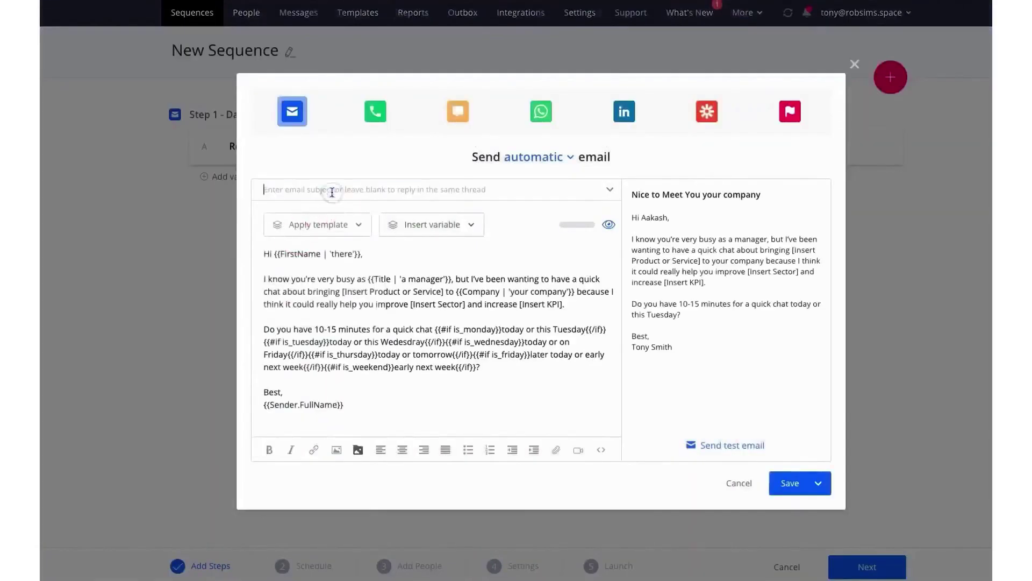
{"action": "left_click", "coordinate": [790, 483]}
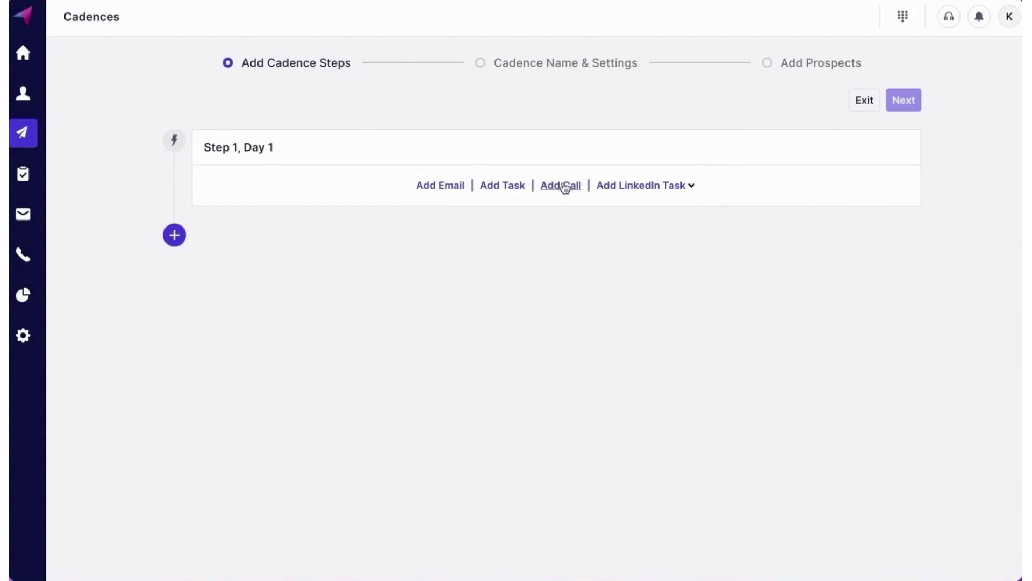
Add a templated email, a connect request and a call, delaying step 2 by 1 day 1 hour.
{"action": "left_click", "coordinate": [436, 183]}
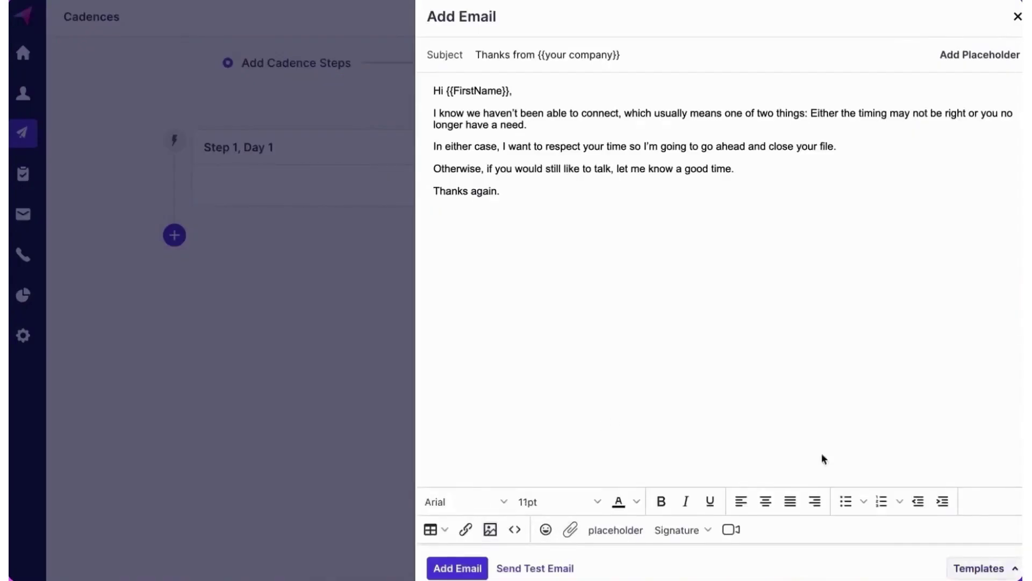
{"action": "left_click", "coordinate": [466, 569]}
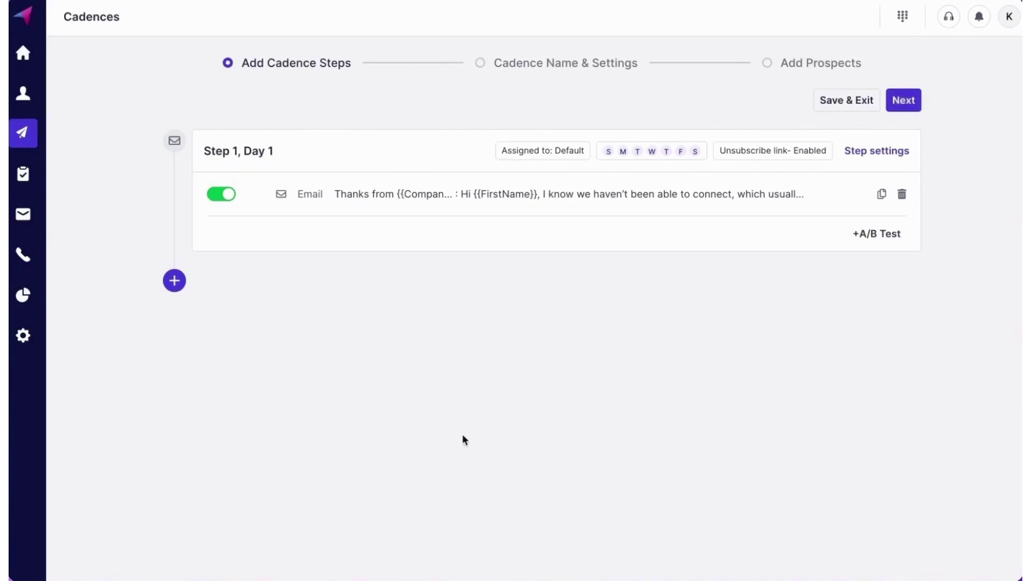
{"action": "left_click", "coordinate": [177, 287]}
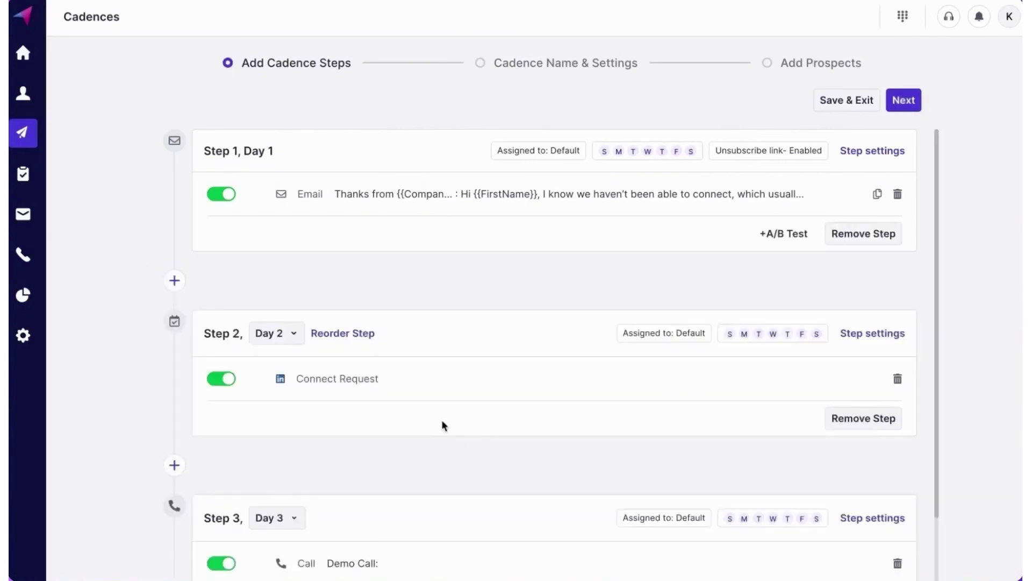
{"action": "left_click", "coordinate": [292, 339]}
{"action": "left_click", "coordinate": [368, 403]}
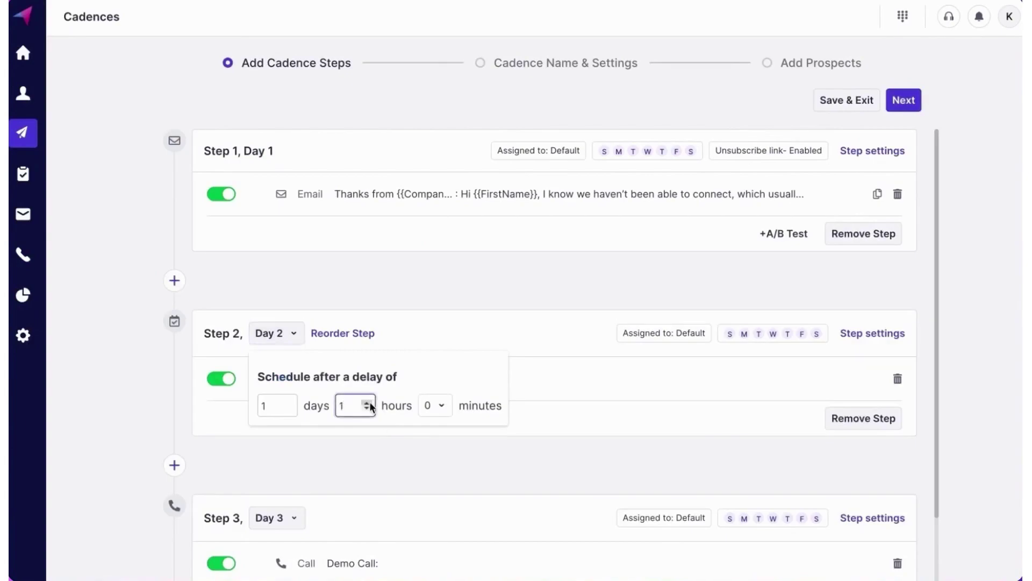
{"action": "left_click", "coordinate": [291, 409]}
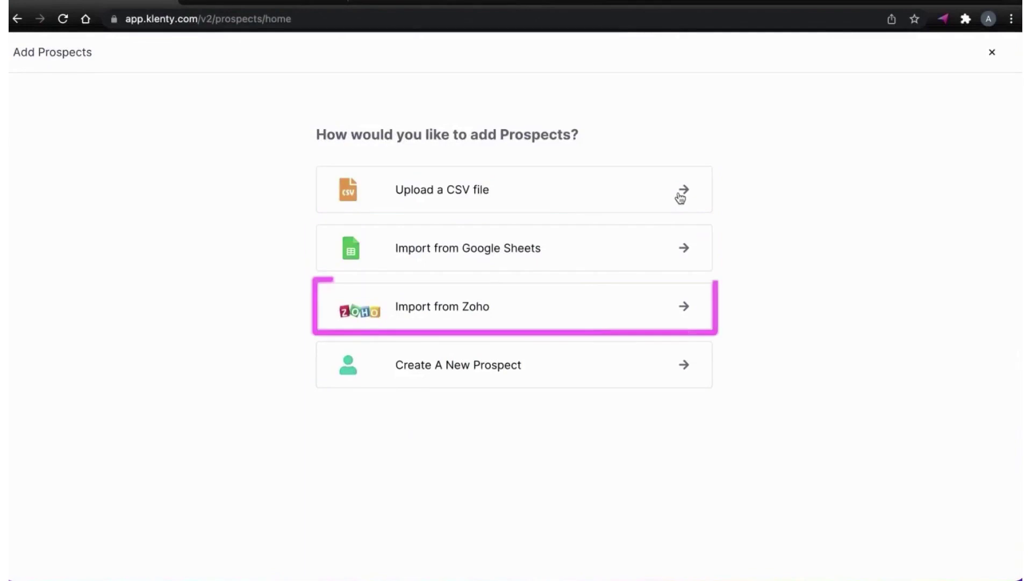
Import Zoho prospects into the new list 'Zoho lead import demo' tagged 'high intent'.
{"action": "left_click", "coordinate": [688, 306]}
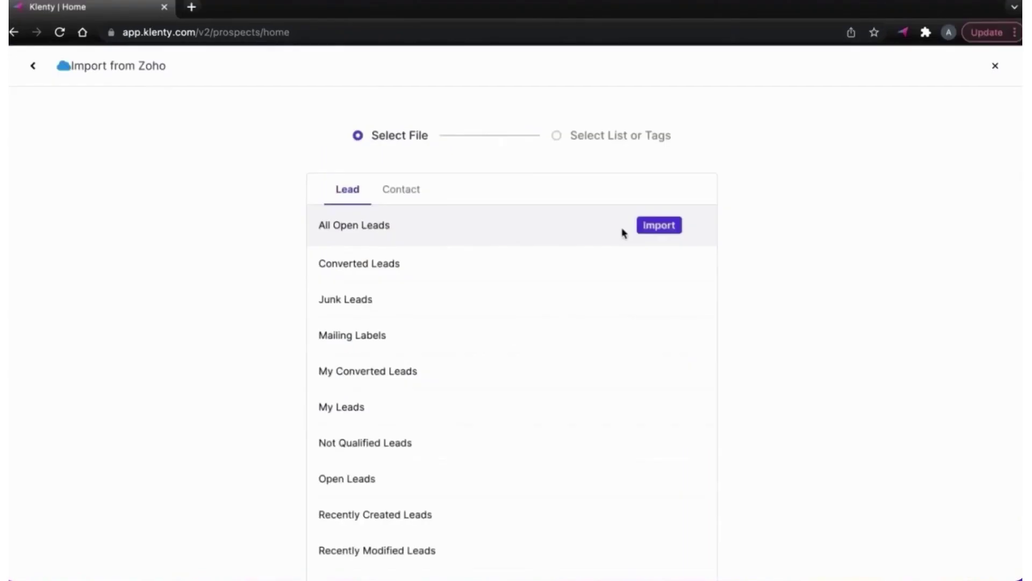
{"action": "left_click", "coordinate": [651, 226]}
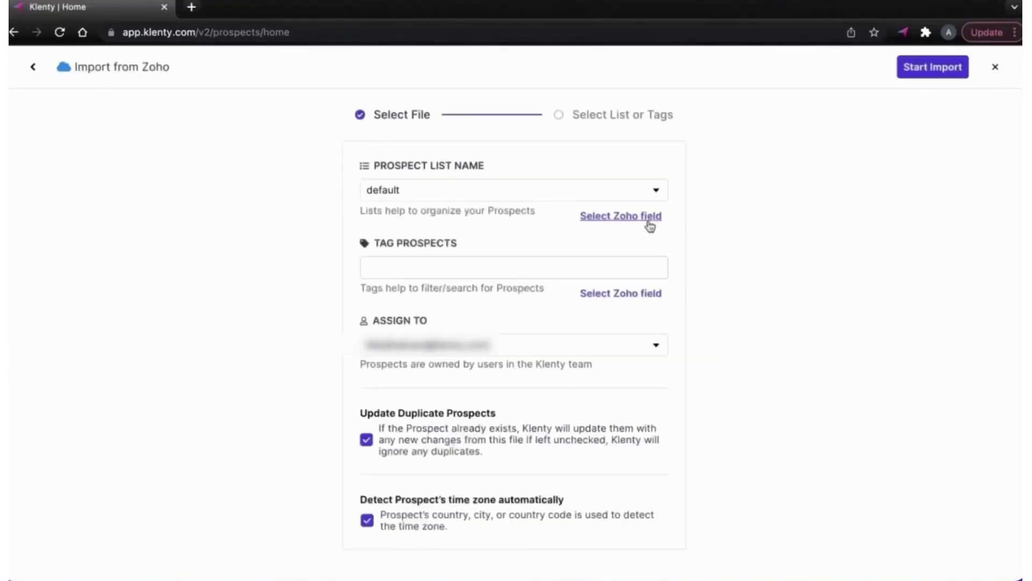
{"action": "left_click", "coordinate": [523, 185]}
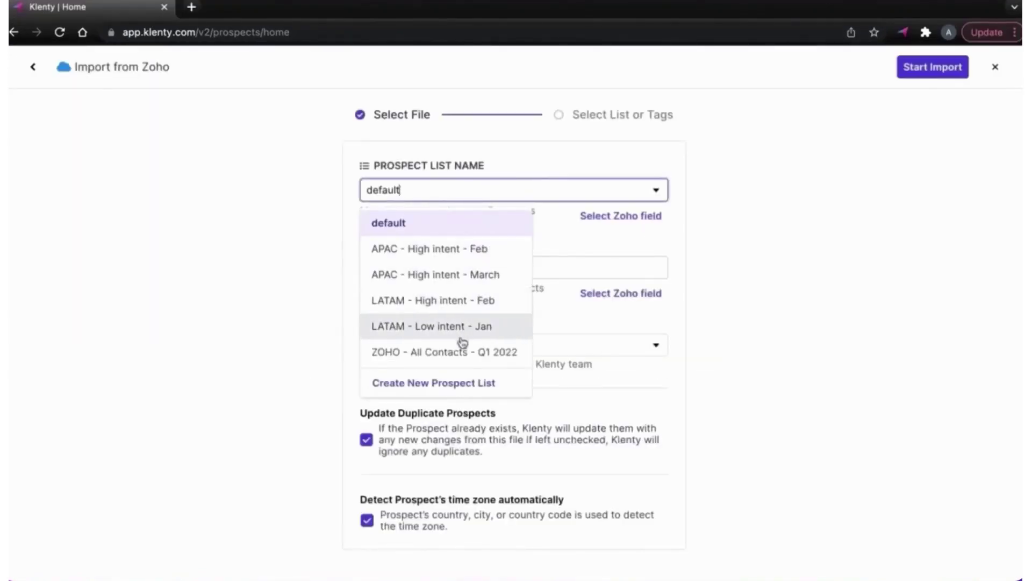
{"action": "left_click", "coordinate": [433, 383]}
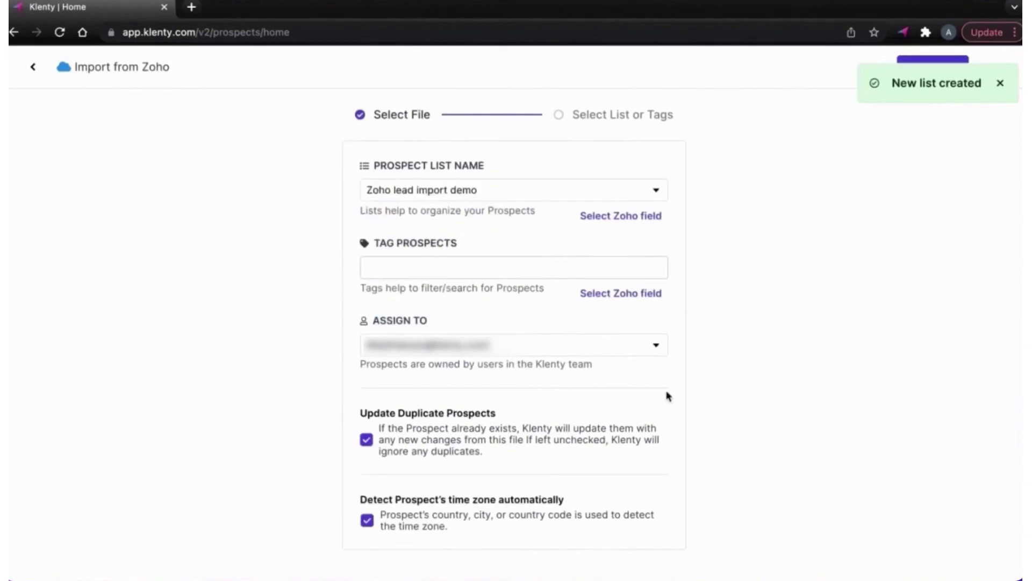
{"action": "left_click", "coordinate": [474, 267]}
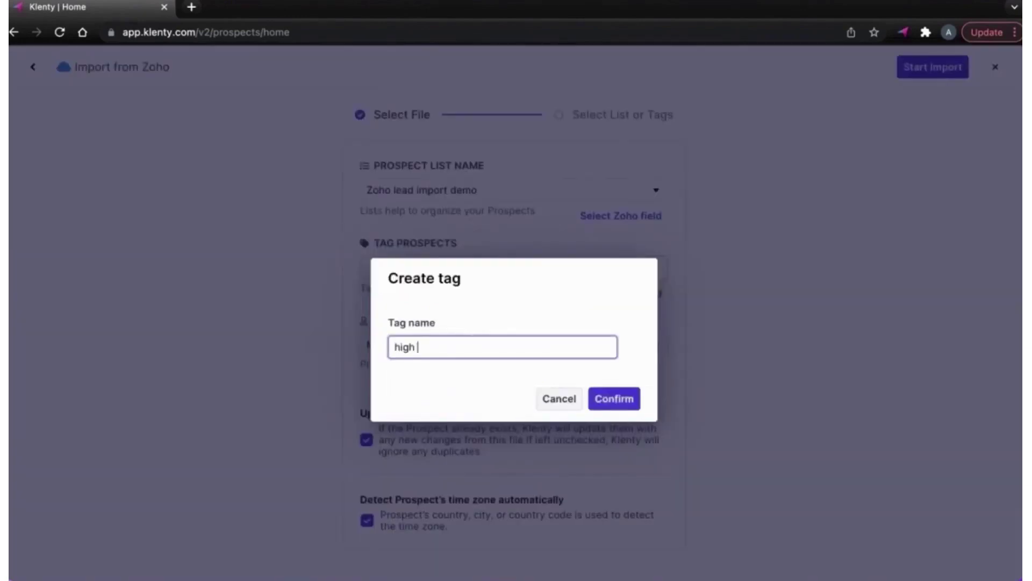
{"action": "type", "text": "high intent"}
{"action": "left_click", "coordinate": [605, 398]}
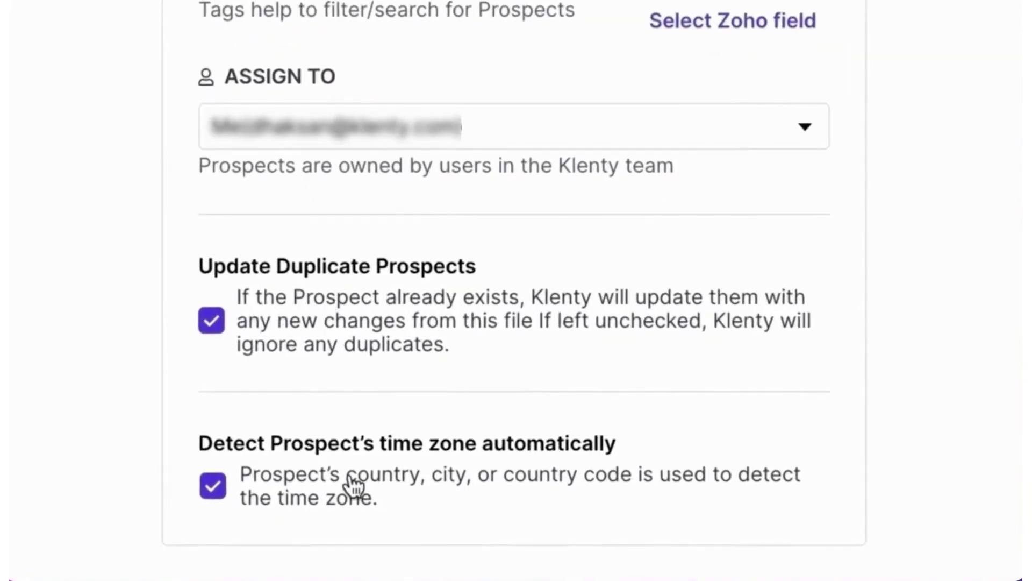
{"action": "left_click", "coordinate": [947, 33]}
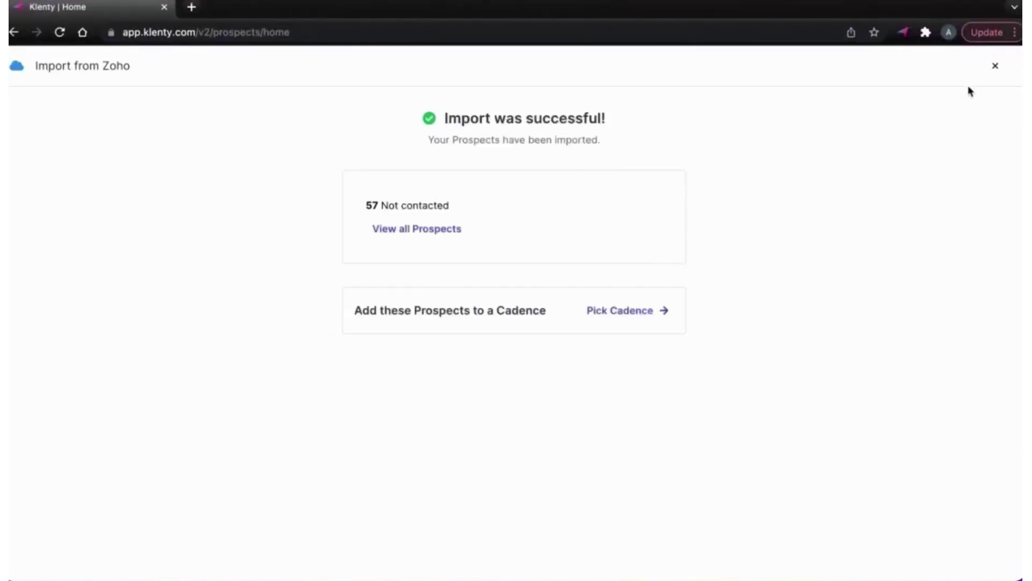
Check the import history and enable mapping for the Website field.
{"action": "left_click", "coordinate": [995, 65]}
{"action": "left_click", "coordinate": [165, 327]}
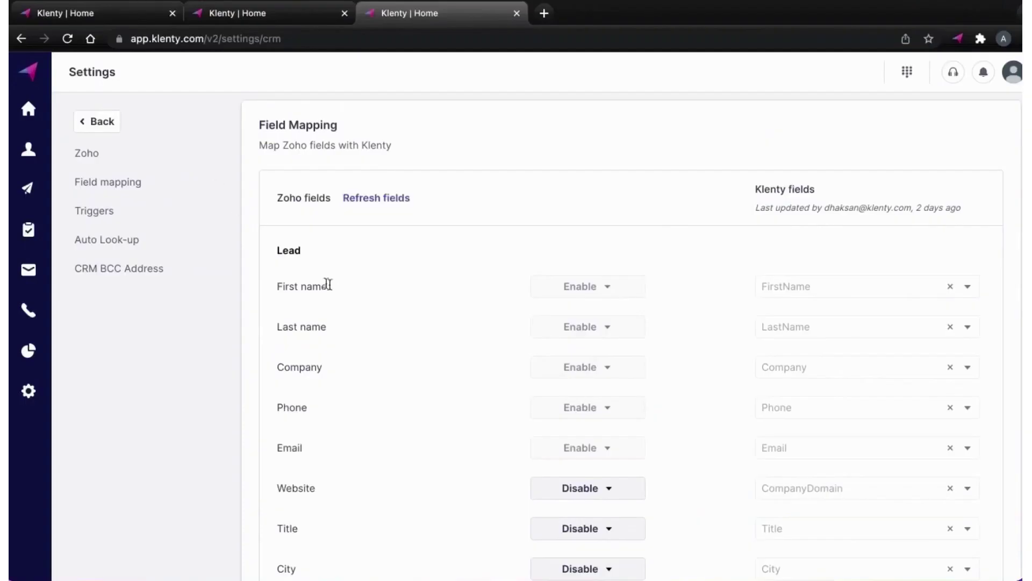
{"action": "scroll", "coordinate": [529, 366], "scroll_direction": "down", "scroll_amount": 1}
{"action": "left_click", "coordinate": [562, 441]}
{"action": "left_click", "coordinate": [568, 473]}
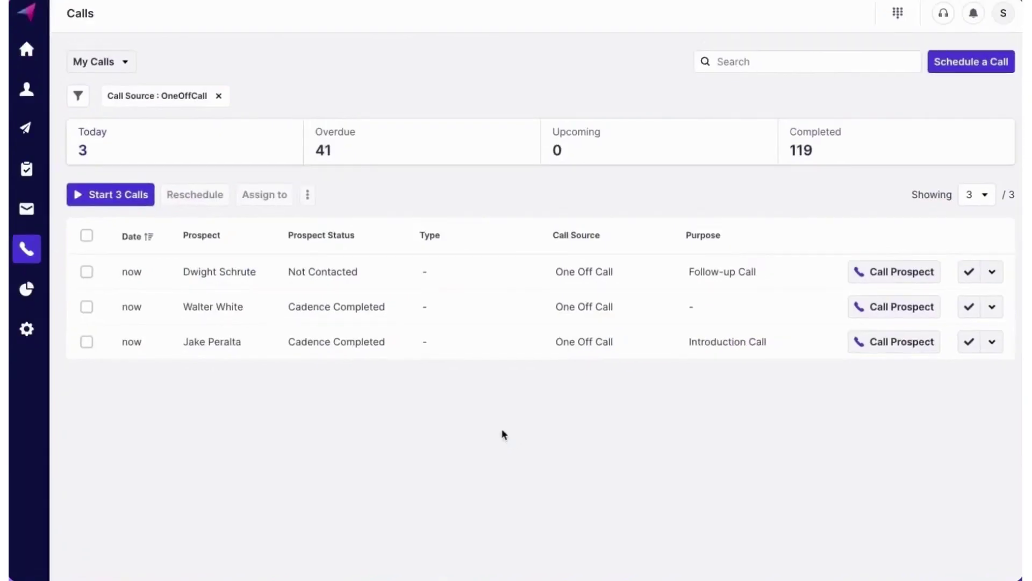
Call the prospect, end the call, and log it as Positive with the note 'Good prospect'.
{"action": "left_click", "coordinate": [865, 341]}
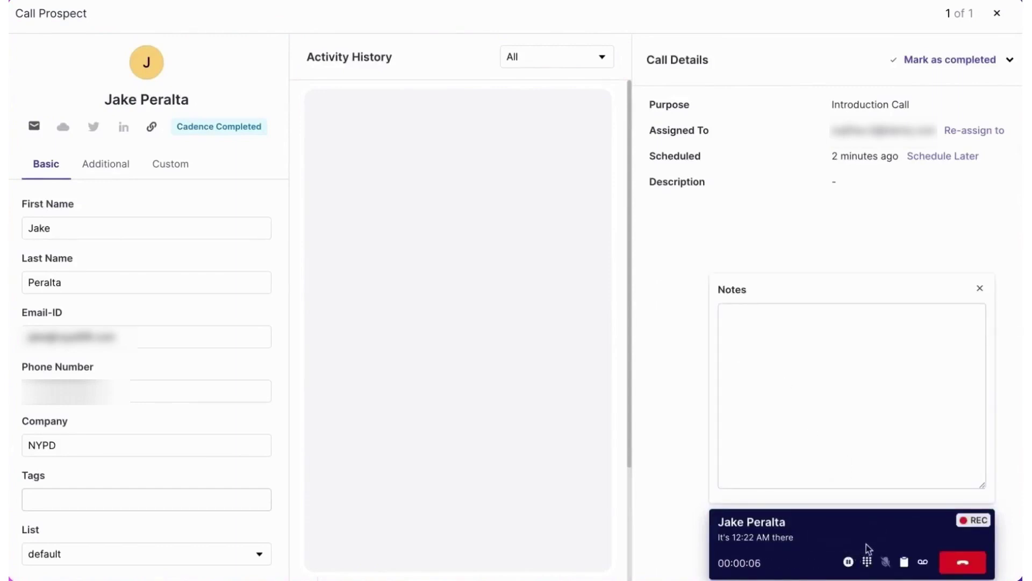
{"action": "left_click", "coordinate": [962, 562]}
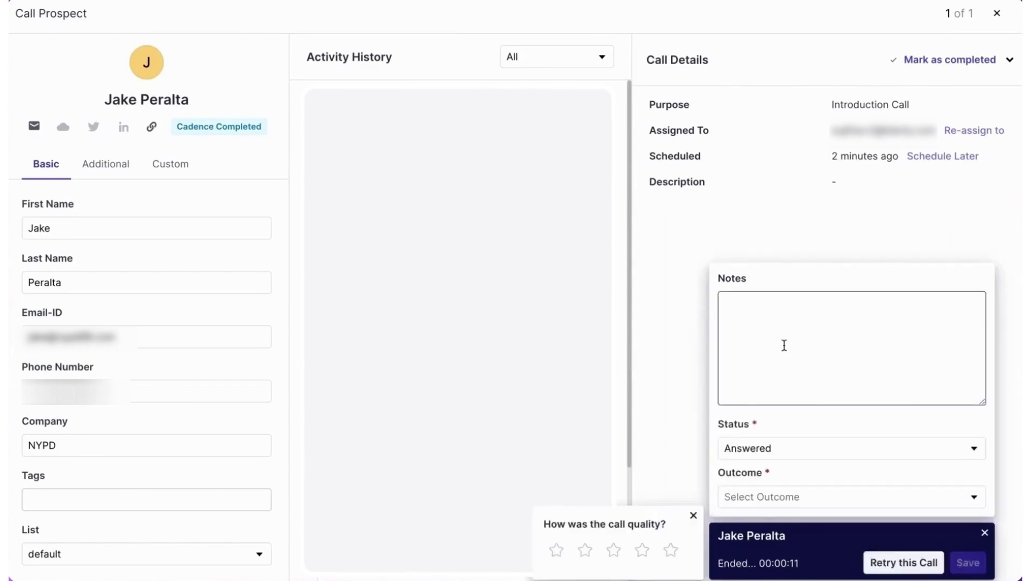
{"action": "left_click", "coordinate": [783, 346]}
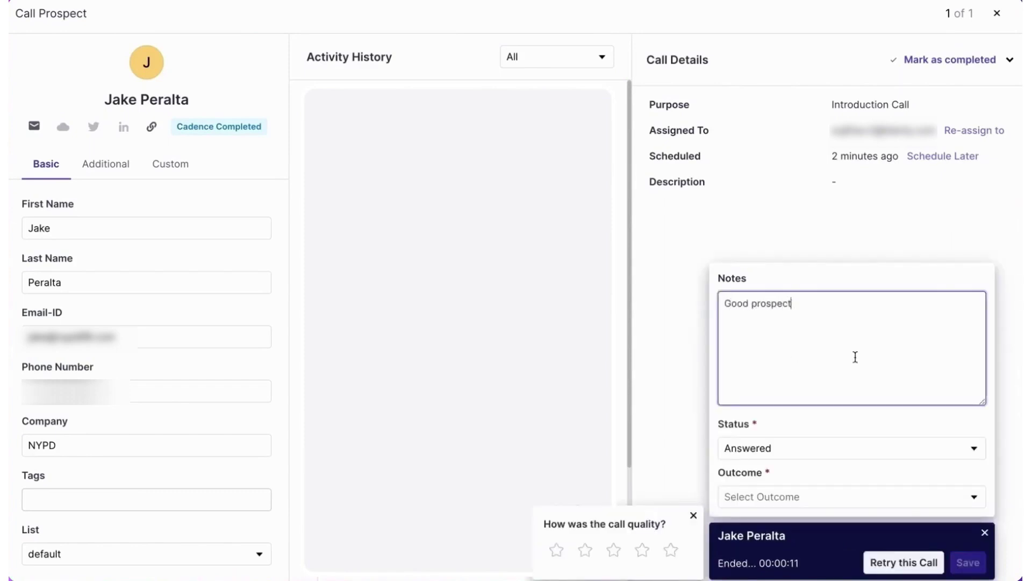
{"action": "left_click", "coordinate": [842, 489]}
{"action": "left_click", "coordinate": [786, 294]}
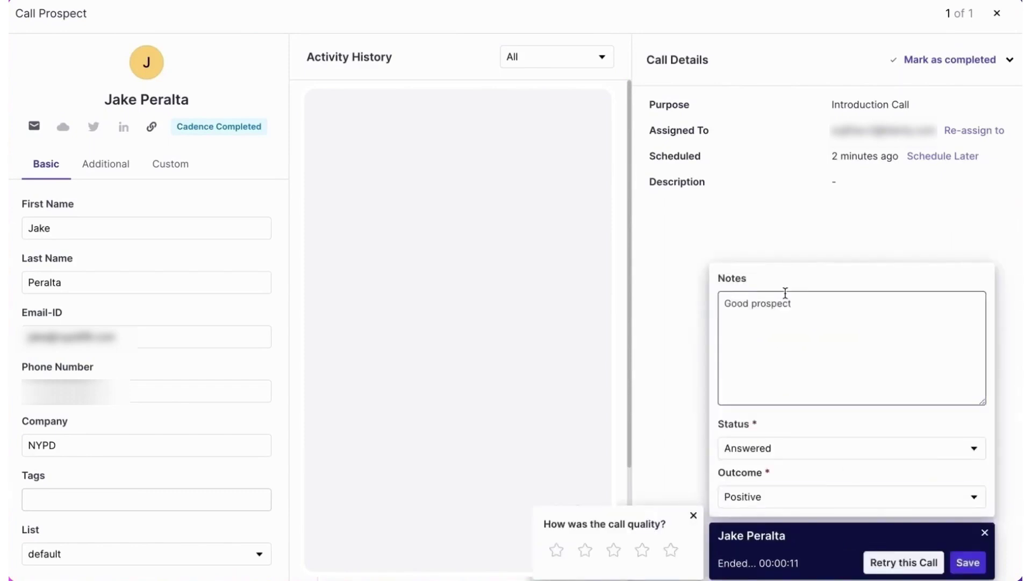
{"action": "left_click", "coordinate": [969, 567]}
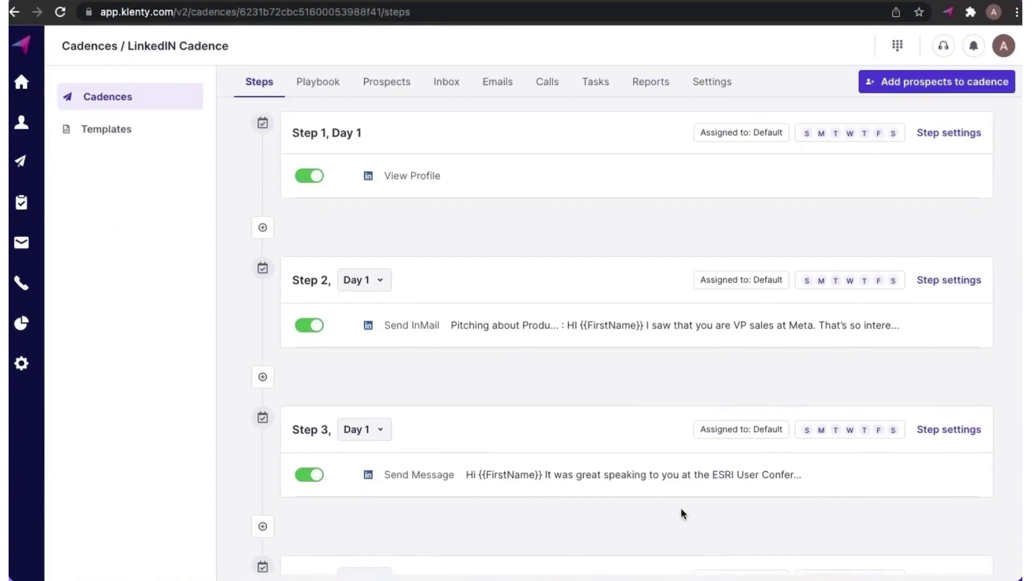
{"action": "scroll", "coordinate": [681, 507], "scroll_direction": "down", "scroll_amount": 3}
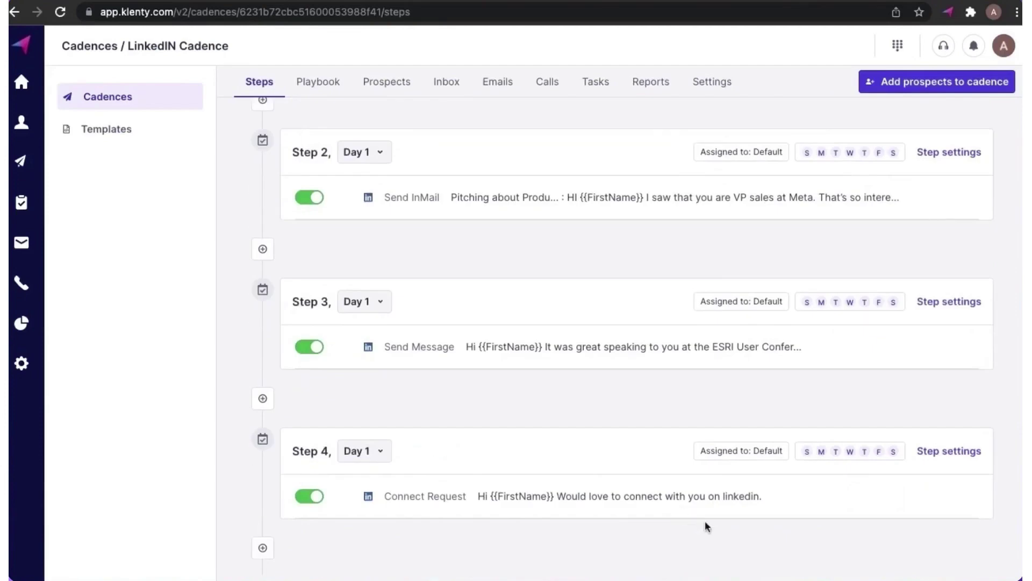
Copy the prospect's InMail into LinkedIn messaging and mark the Send InMail task complete.
{"action": "left_click", "coordinate": [949, 12]}
{"action": "left_click", "coordinate": [909, 74]}
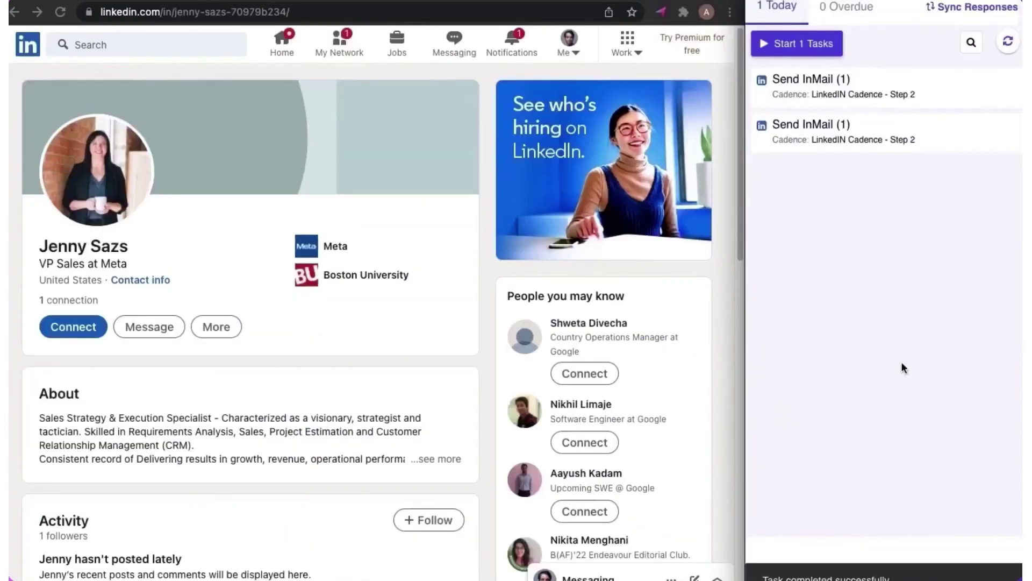
{"action": "left_click", "coordinate": [908, 95]}
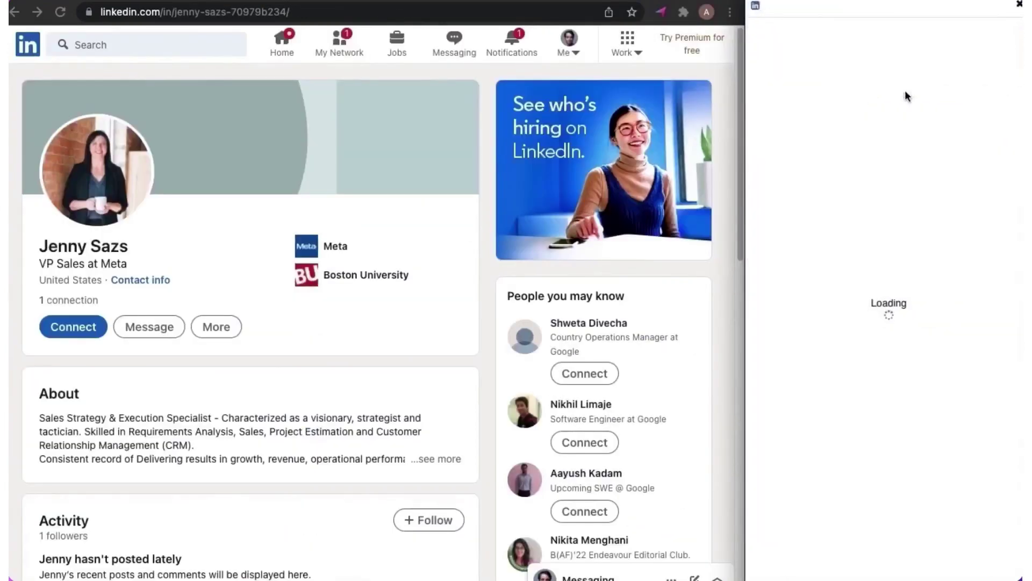
{"action": "left_click", "coordinate": [968, 389]}
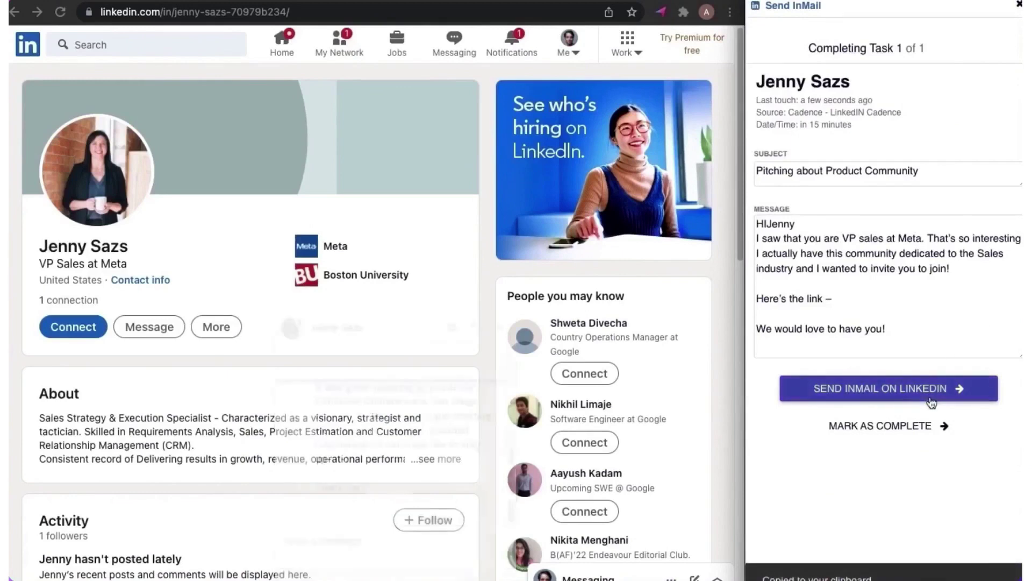
{"action": "left_click", "coordinate": [872, 429]}
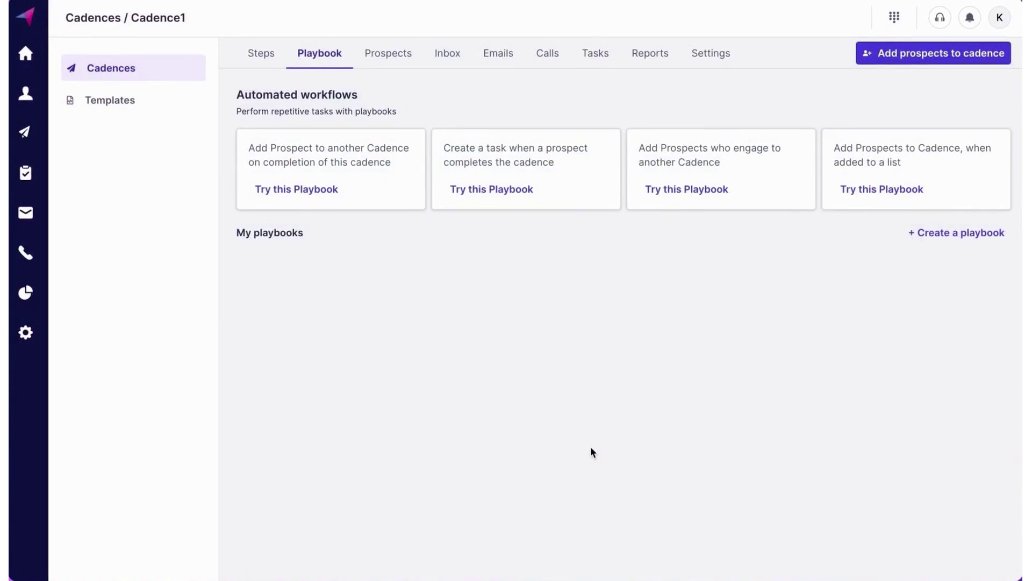
Create a new playbook triggered by 'Prospect opened email'.
{"action": "left_click", "coordinate": [965, 238]}
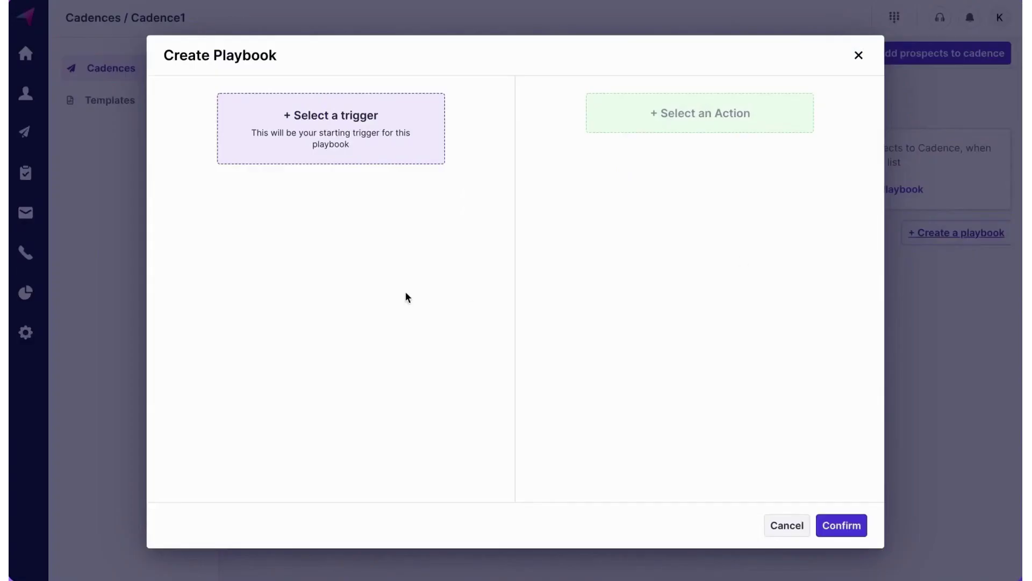
{"action": "left_click", "coordinate": [385, 136]}
{"action": "scroll", "coordinate": [369, 207], "scroll_direction": "down", "scroll_amount": 1}
{"action": "scroll", "coordinate": [370, 210], "scroll_direction": "up", "scroll_amount": 1}
{"action": "left_click", "coordinate": [369, 211]}
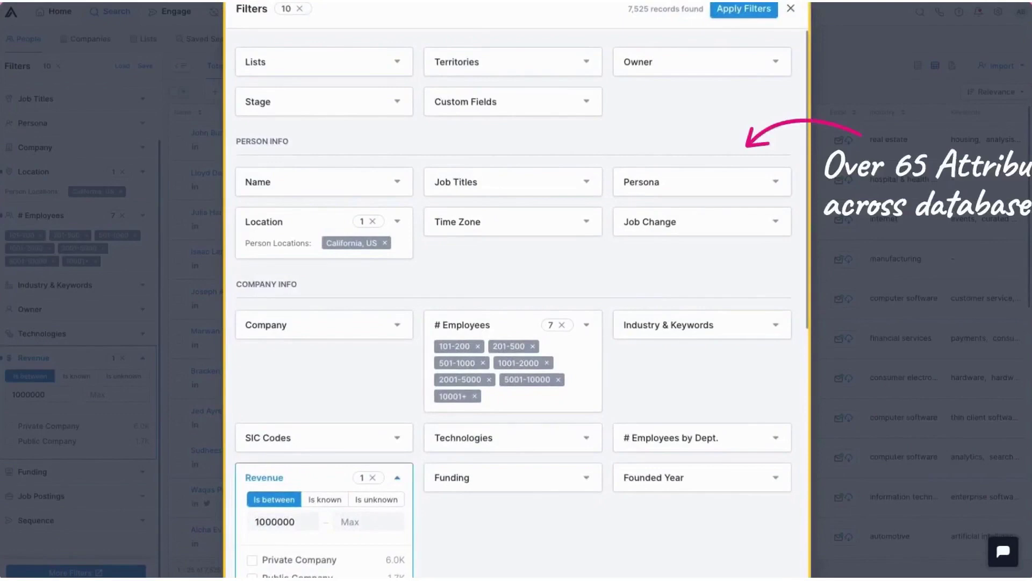
Scroll through the Technologies filter's list of technologies without selecting any.
{"action": "left_click", "coordinate": [524, 441]}
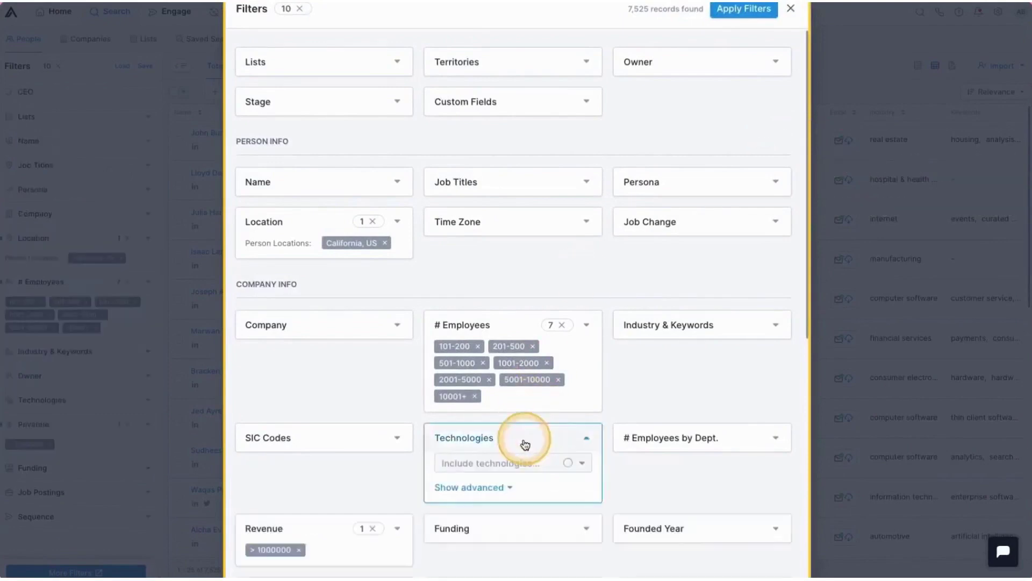
{"action": "left_click", "coordinate": [518, 463]}
{"action": "scroll", "coordinate": [518, 461], "scroll_direction": "down", "scroll_amount": 5}
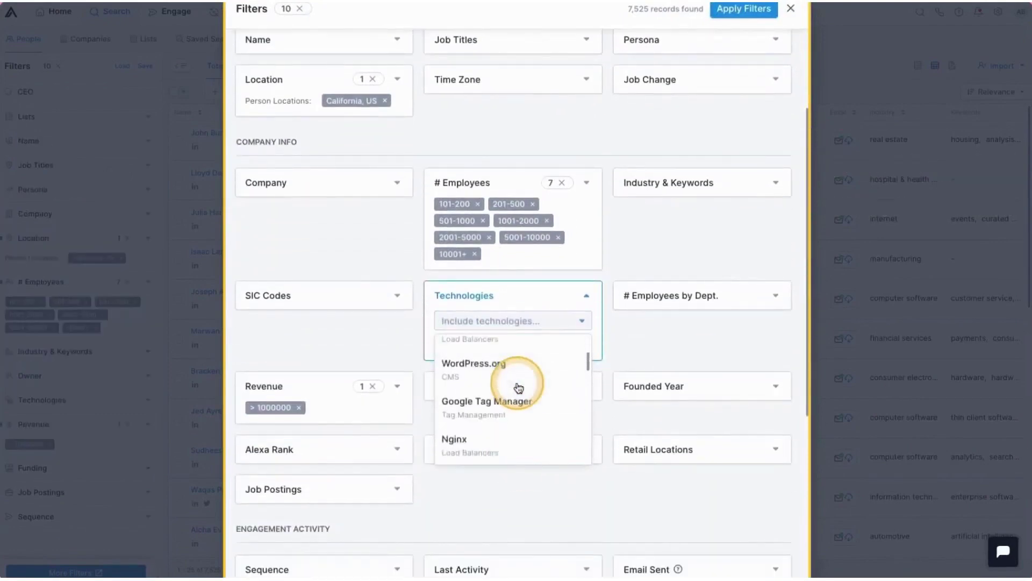
{"action": "scroll", "coordinate": [518, 387], "scroll_direction": "down", "scroll_amount": 8}
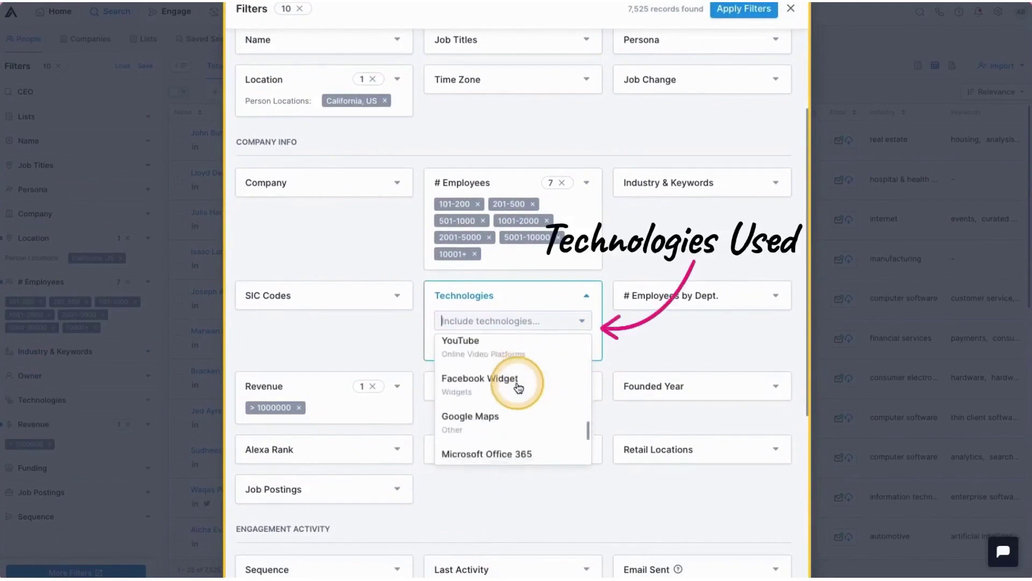
{"action": "scroll", "coordinate": [518, 387], "scroll_direction": "down", "scroll_amount": 2}
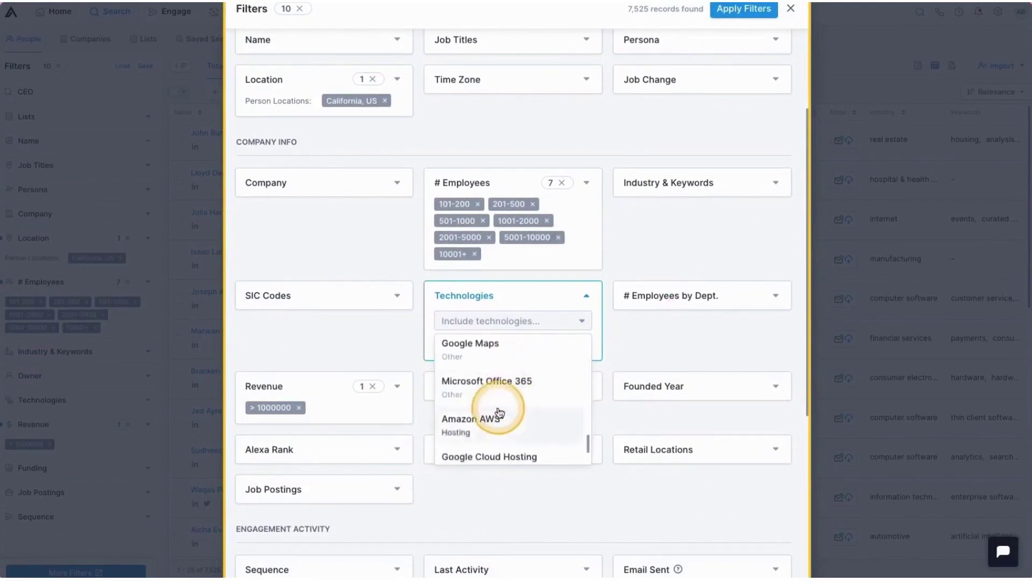
{"action": "left_click", "coordinate": [470, 521]}
Glance at Job Postings suggestions, then set Email Status to Verified.
{"action": "left_click", "coordinate": [376, 453]}
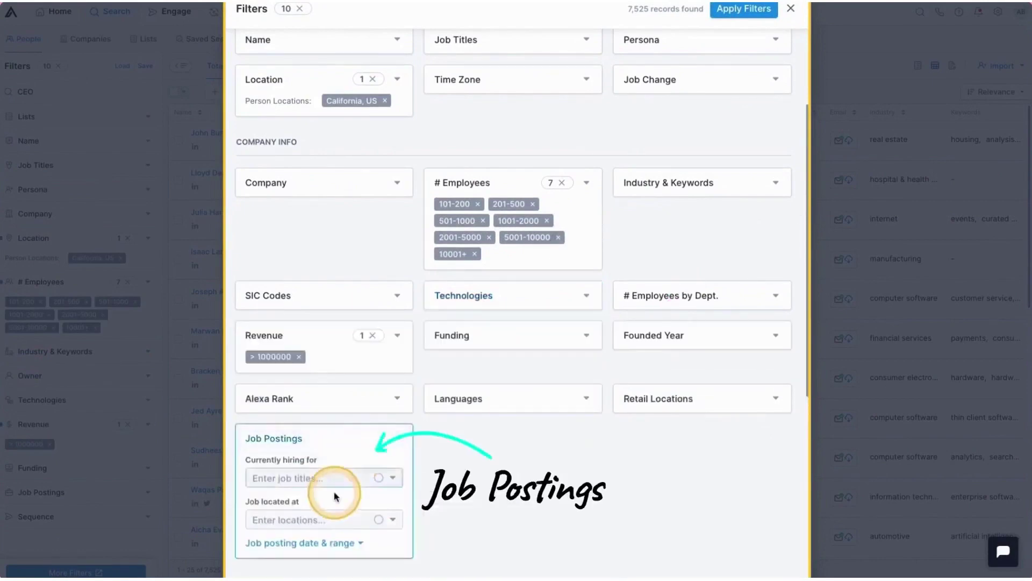
{"action": "left_click", "coordinate": [349, 476]}
{"action": "left_click", "coordinate": [457, 477]}
{"action": "scroll", "coordinate": [443, 491], "scroll_direction": "down", "scroll_amount": 7}
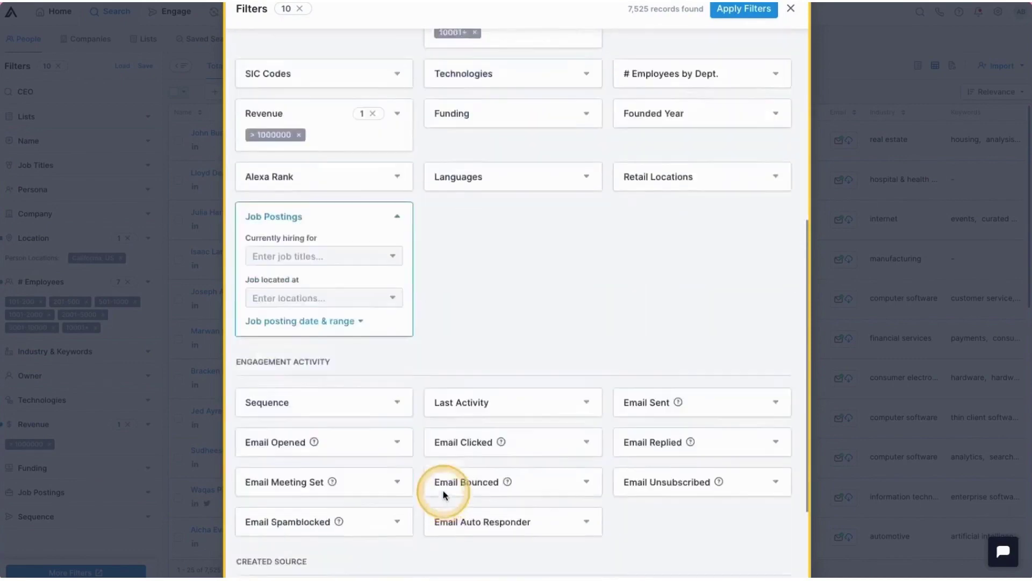
{"action": "left_click", "coordinate": [368, 564]}
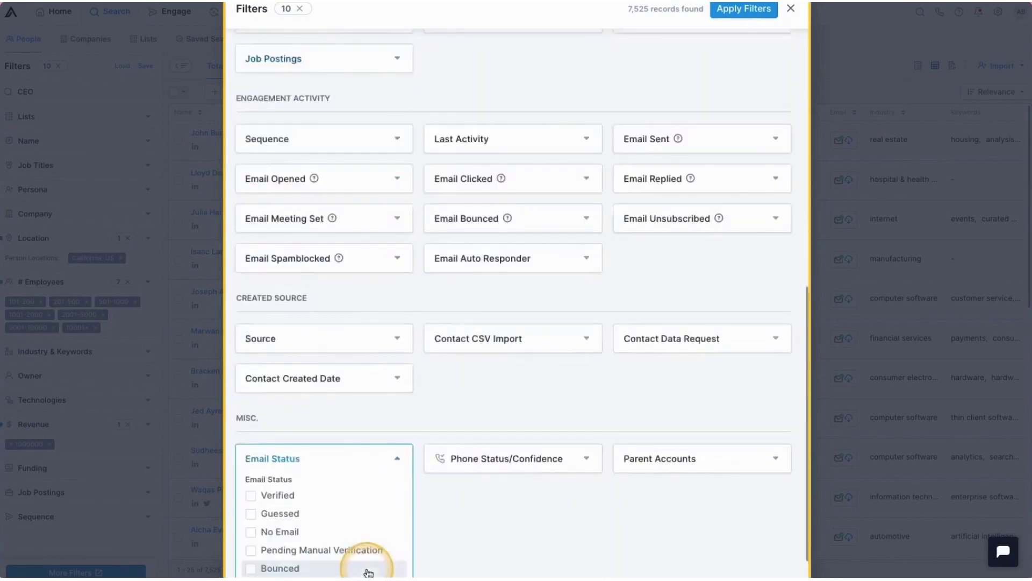
{"action": "left_click", "coordinate": [262, 460]}
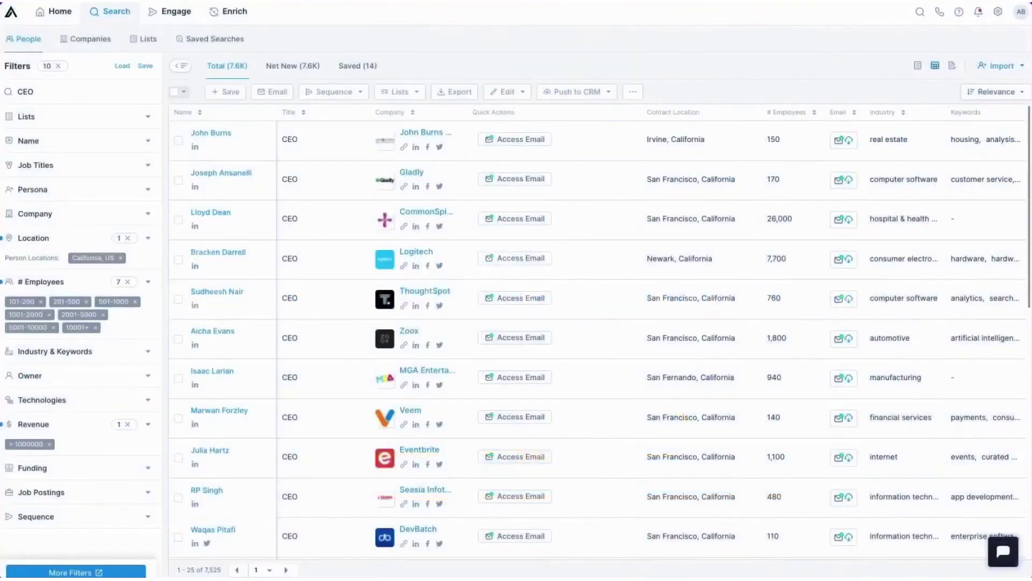
Start a new persona named 'CEO IN CA' with CEO as its job title.
{"action": "left_click", "coordinate": [120, 190]}
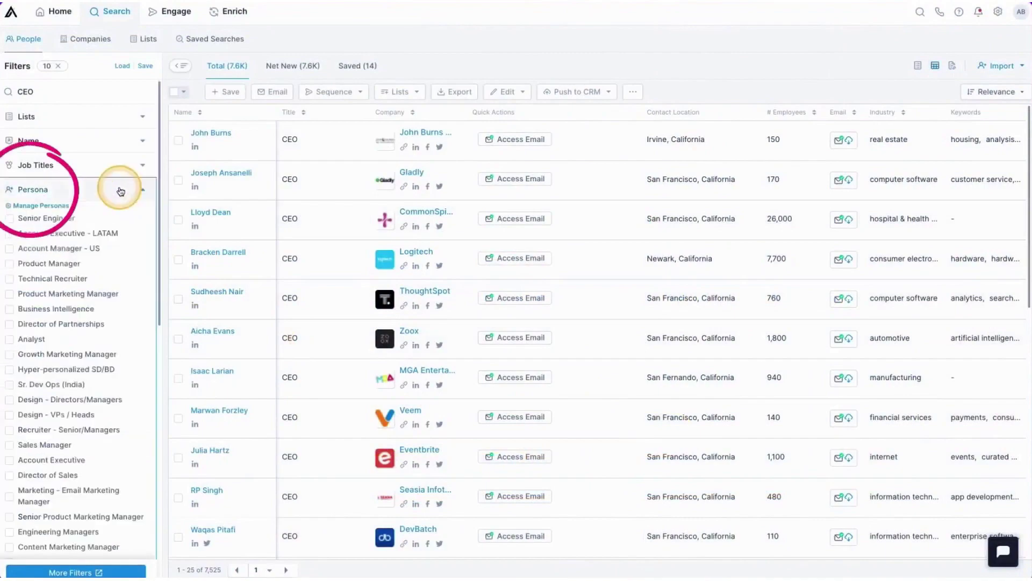
{"action": "scroll", "coordinate": [106, 348], "scroll_direction": "down", "scroll_amount": 10}
{"action": "left_click", "coordinate": [81, 338]}
{"action": "type", "text": "C"}
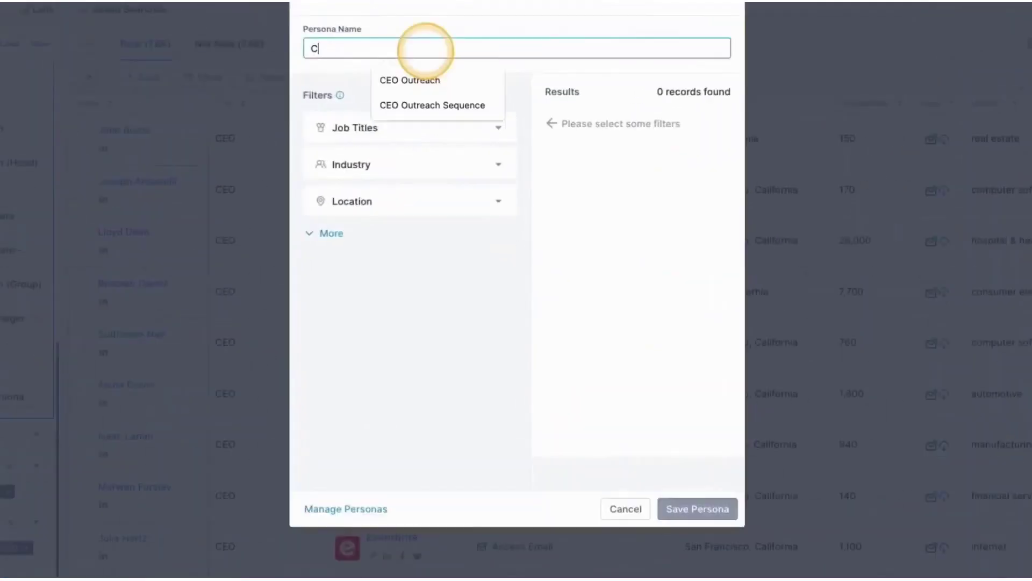
{"action": "type", "text": "EO IN CA"}
{"action": "left_click", "coordinate": [382, 132]}
{"action": "type", "text": "CEO"}
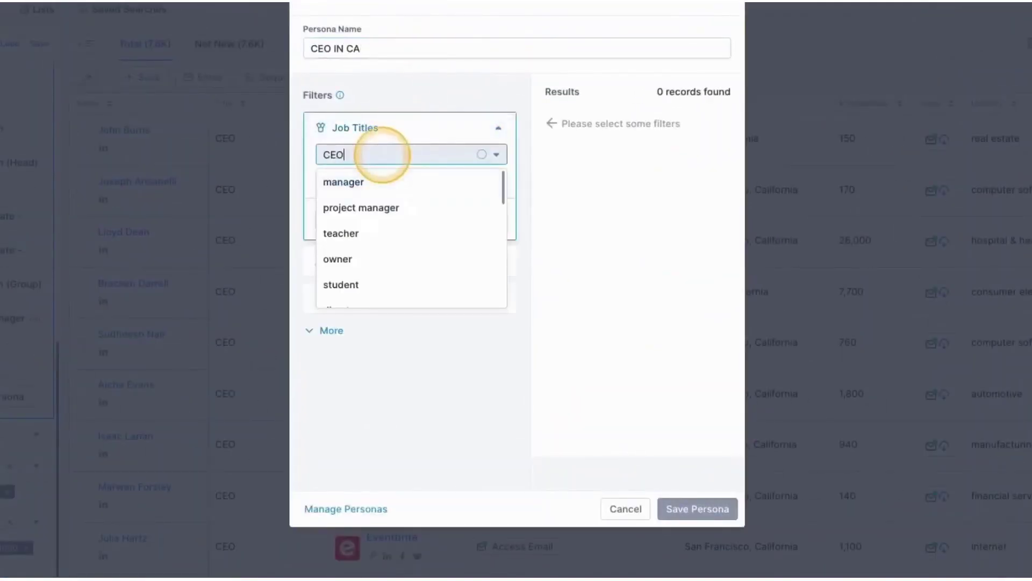
{"action": "left_click", "coordinate": [376, 179]}
Check the persona's Location options, then open the Apollo founder & CEO's profile.
{"action": "left_click", "coordinate": [371, 297]}
{"action": "left_click", "coordinate": [377, 336]}
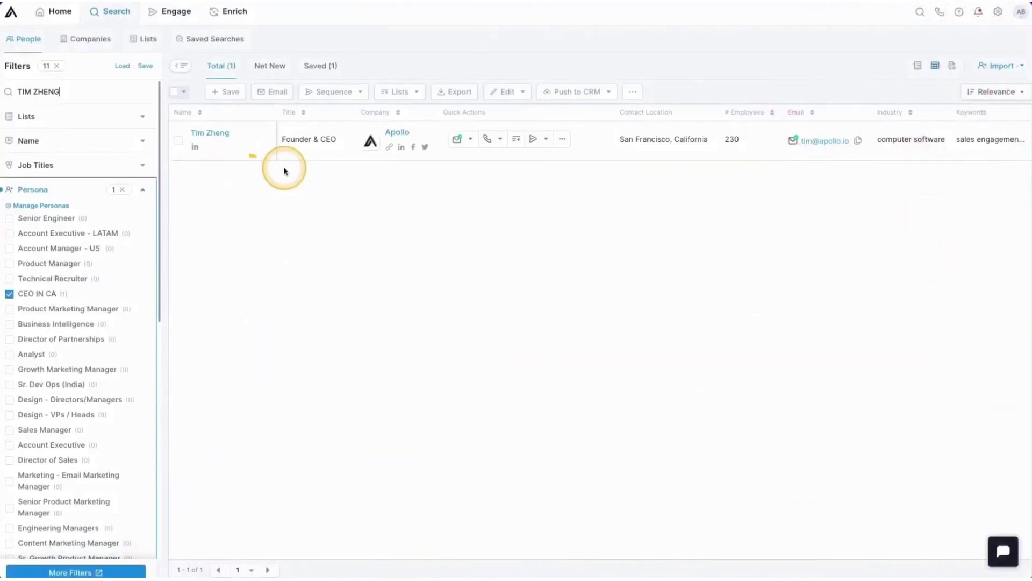
{"action": "left_click", "coordinate": [212, 132]}
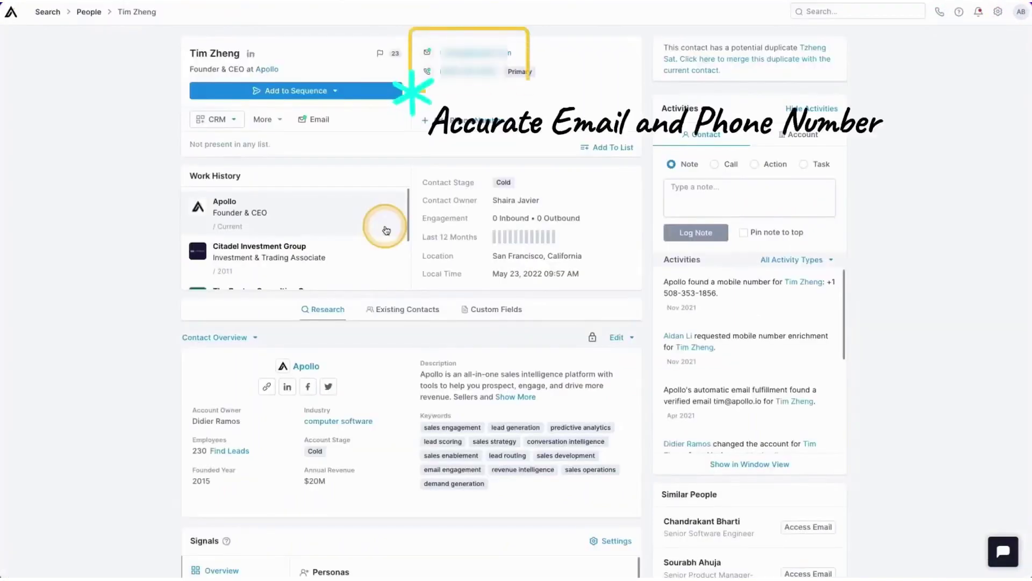
Scroll through the contact's work history, then view the company's Technologies, Funding Rounds, Job Postings and News.
{"action": "scroll", "coordinate": [386, 230], "scroll_direction": "down", "scroll_amount": 2}
{"action": "scroll", "coordinate": [386, 230], "scroll_direction": "down", "scroll_amount": 1}
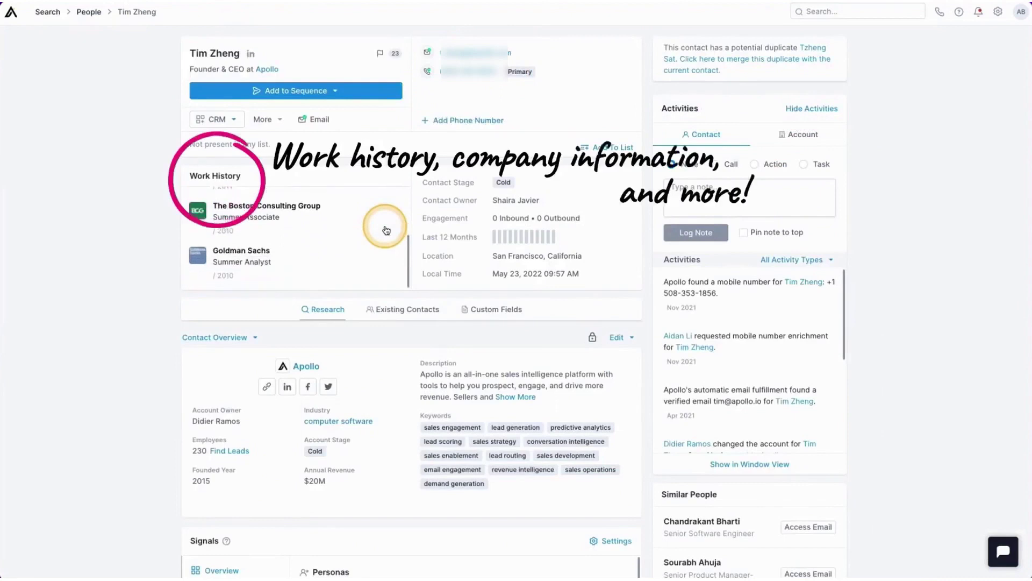
{"action": "scroll", "coordinate": [386, 230], "scroll_direction": "down", "scroll_amount": 4}
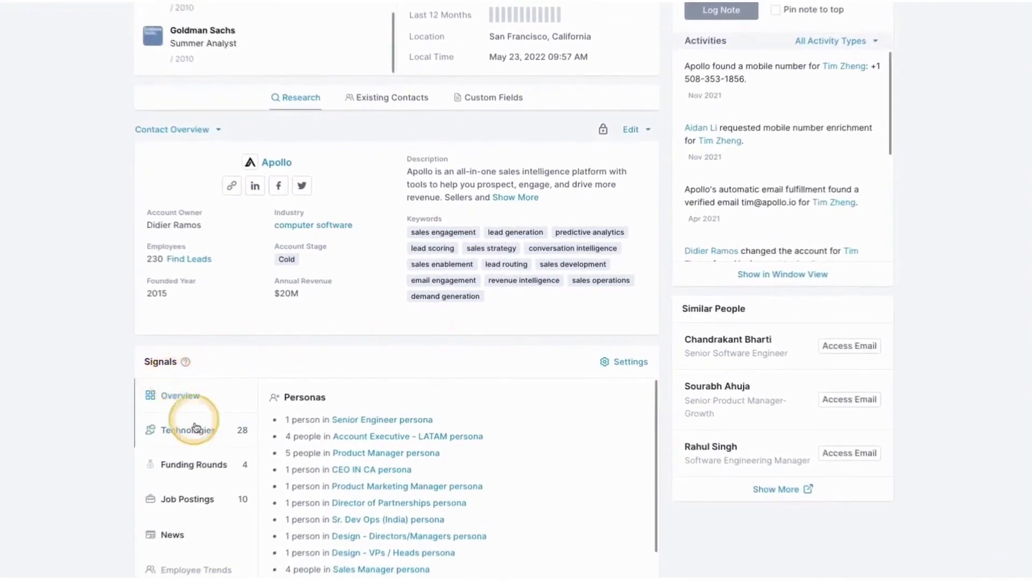
{"action": "left_click", "coordinate": [195, 427]}
{"action": "scroll", "coordinate": [394, 479], "scroll_direction": "down", "scroll_amount": 10}
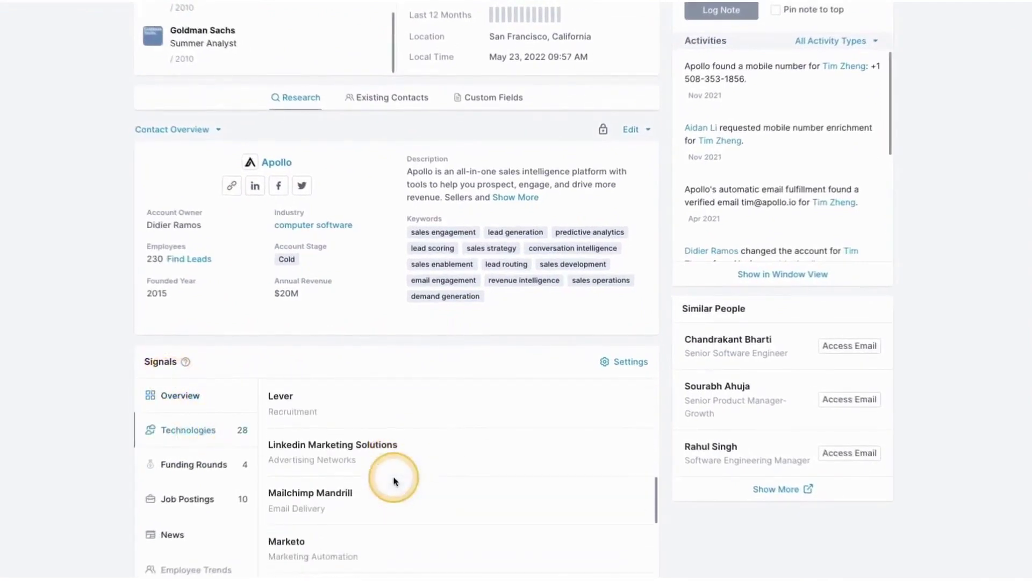
{"action": "left_click", "coordinate": [244, 465]}
{"action": "scroll", "coordinate": [419, 464], "scroll_direction": "down", "scroll_amount": 2}
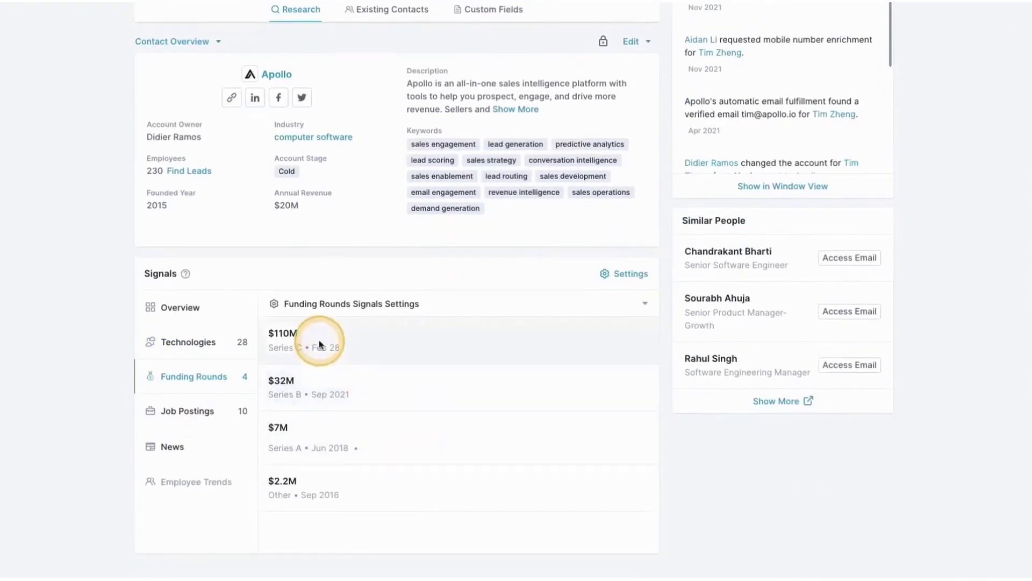
{"action": "left_click", "coordinate": [210, 424]}
{"action": "left_click", "coordinate": [208, 436]}
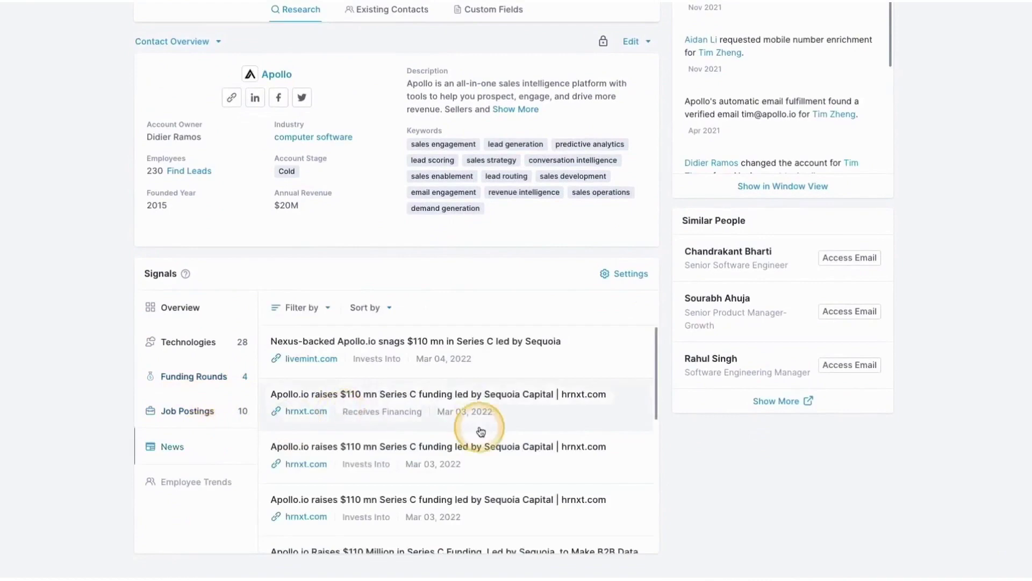
{"action": "scroll", "coordinate": [480, 431], "scroll_direction": "down", "scroll_amount": 5}
{"action": "scroll", "coordinate": [535, 434], "scroll_direction": "up", "scroll_amount": 6}
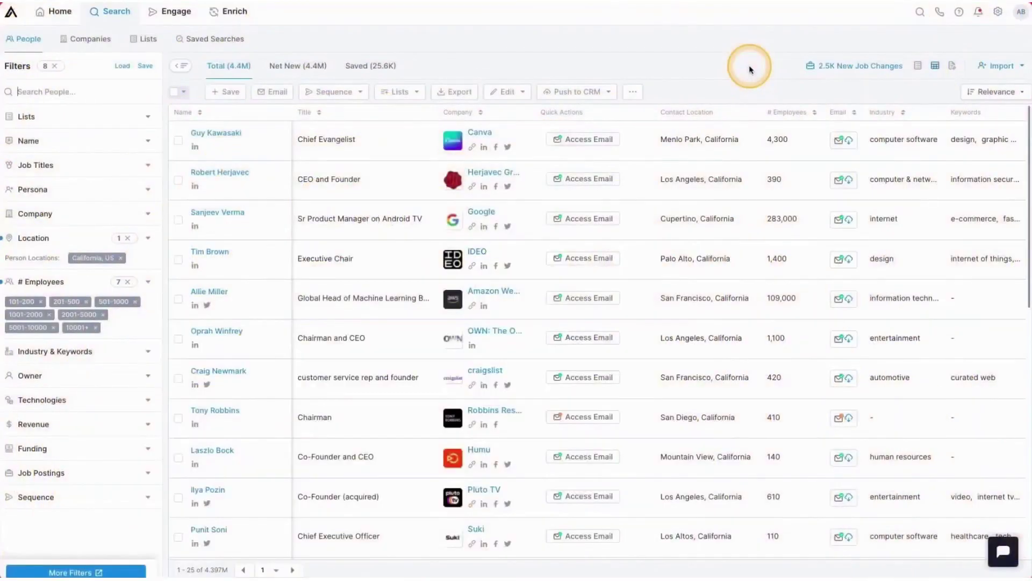
Filter the people table to CEOs and select the first four CEO rows.
{"action": "left_click", "coordinate": [889, 67]}
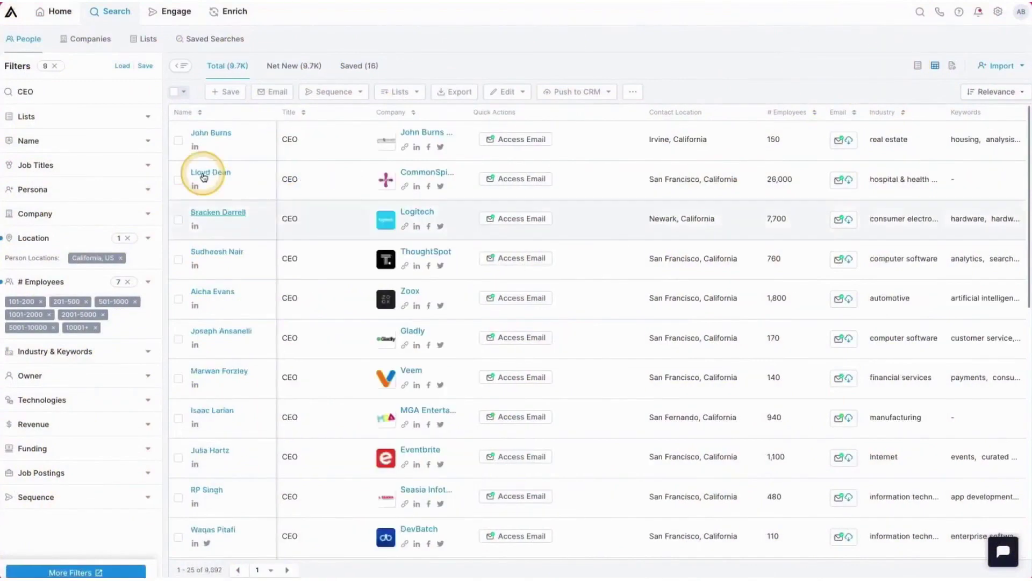
{"action": "left_click", "coordinate": [96, 130]}
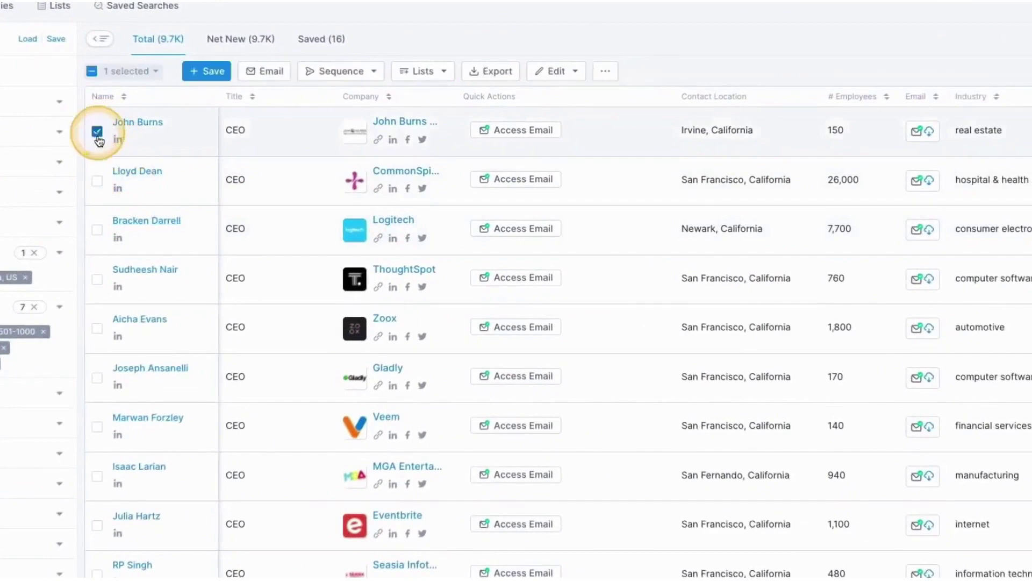
{"action": "left_click", "coordinate": [97, 180]}
{"action": "left_click", "coordinate": [98, 233]}
{"action": "left_click", "coordinate": [97, 280]}
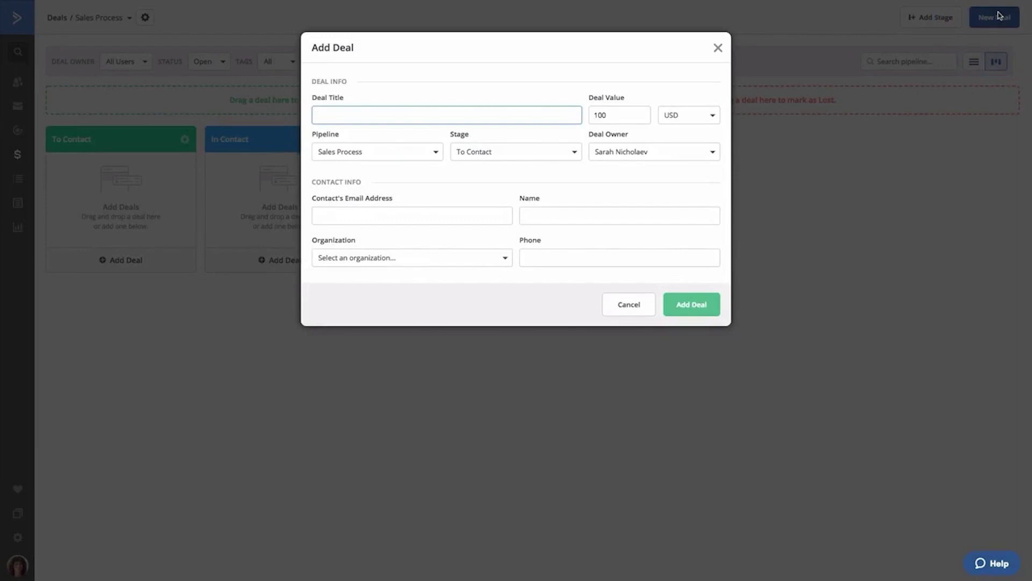
Add a $100 'New Deal', entering the new contact's e-mail and name.
{"action": "left_click", "coordinate": [618, 115]}
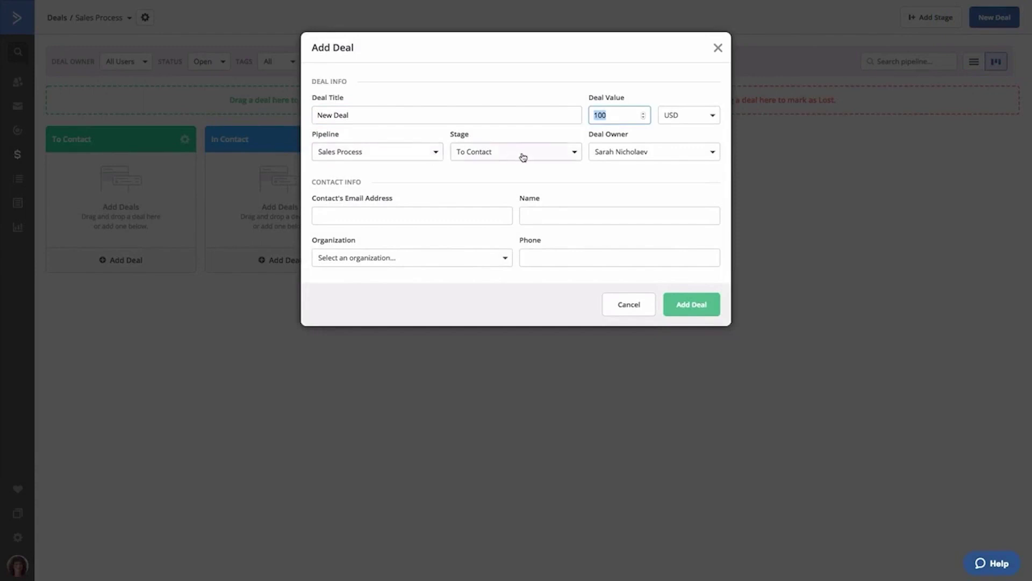
{"action": "left_click", "coordinate": [391, 215]}
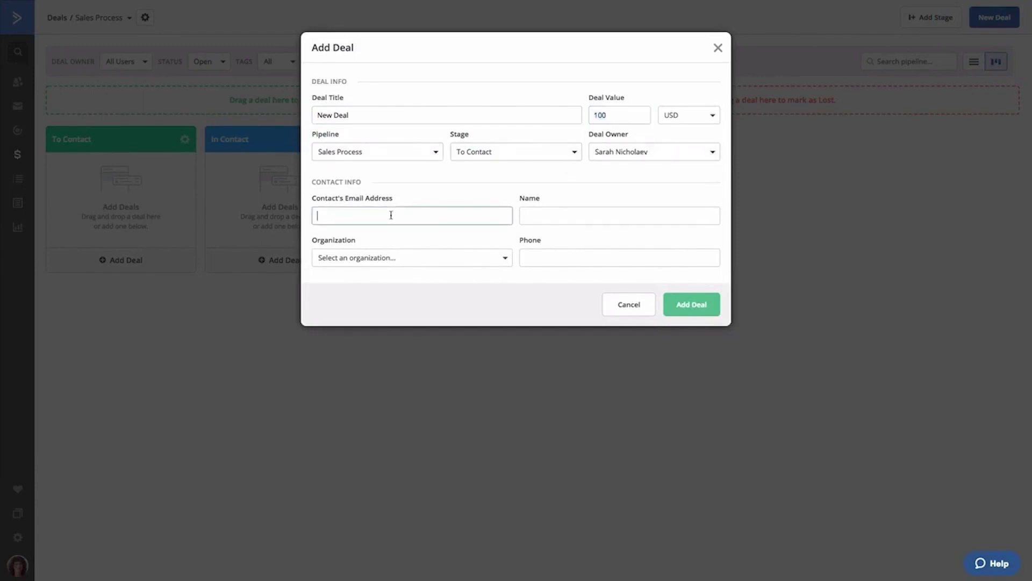
{"action": "type", "text": "john.doe@example.com.com"}
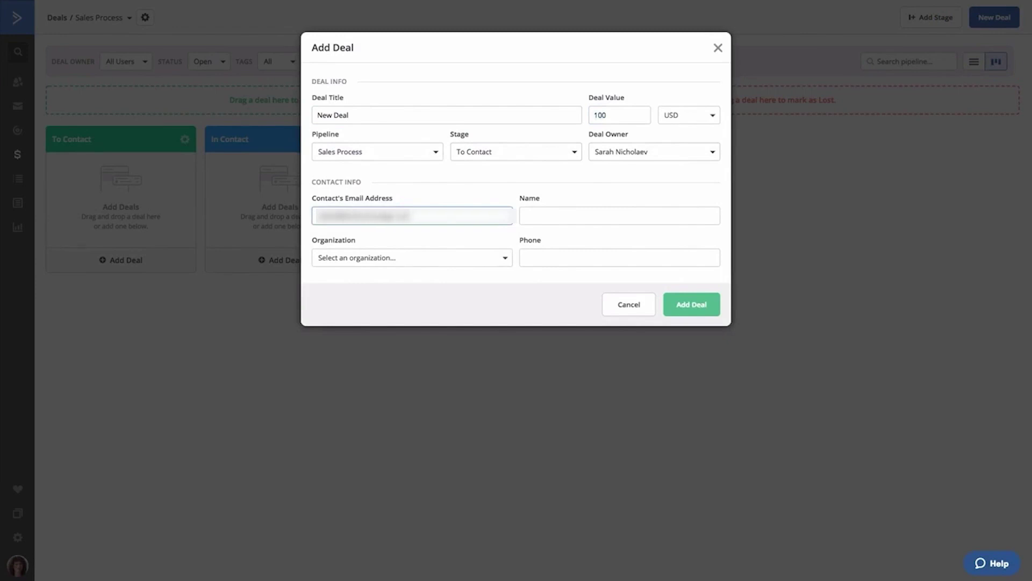
{"action": "left_click", "coordinate": [619, 215]}
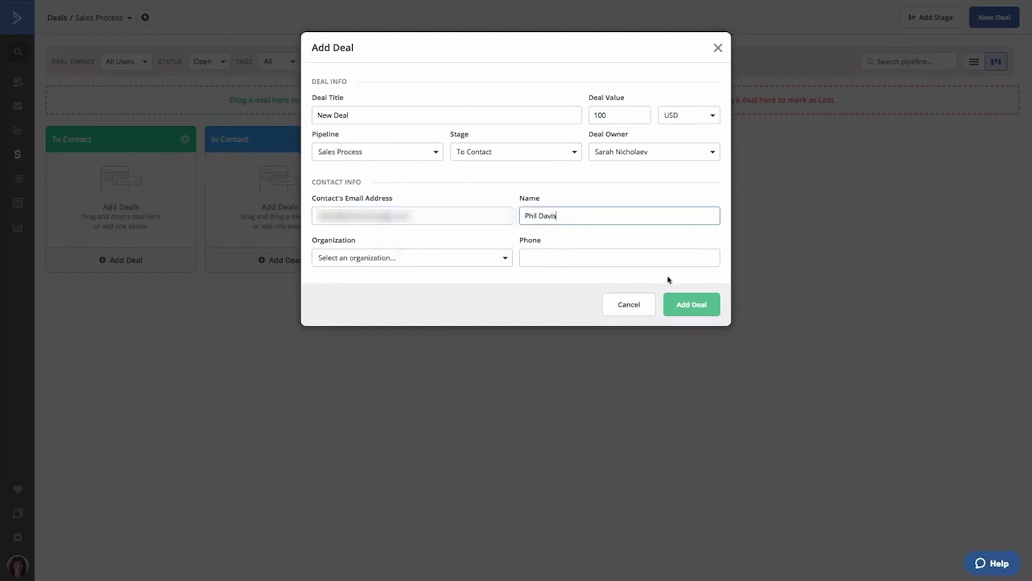
{"action": "left_click", "coordinate": [686, 302]}
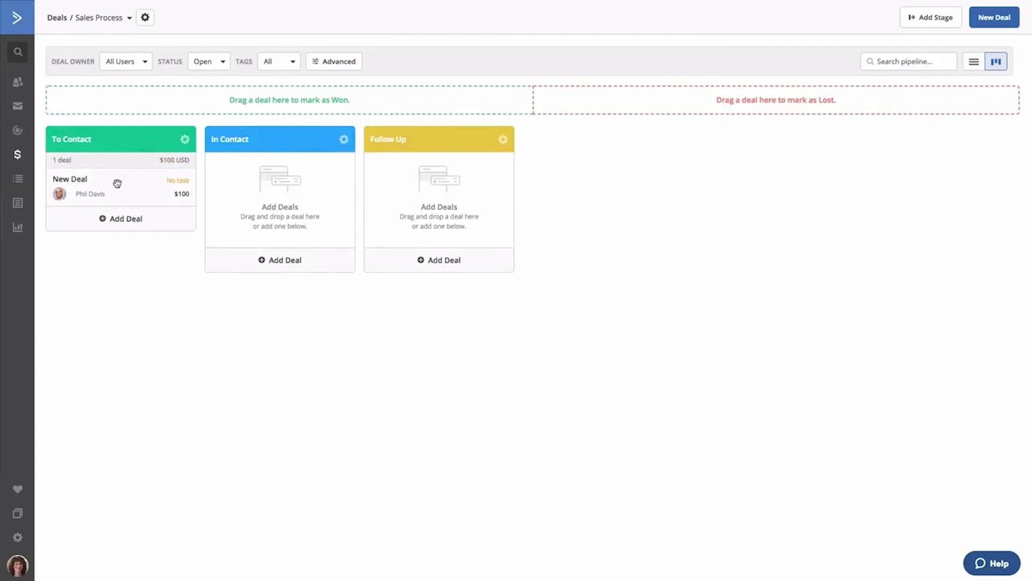
Hide card avatars for the In Contact stage, drag New Deal into In Contact, and open it.
{"action": "left_click", "coordinate": [343, 140]}
{"action": "left_click", "coordinate": [350, 159]}
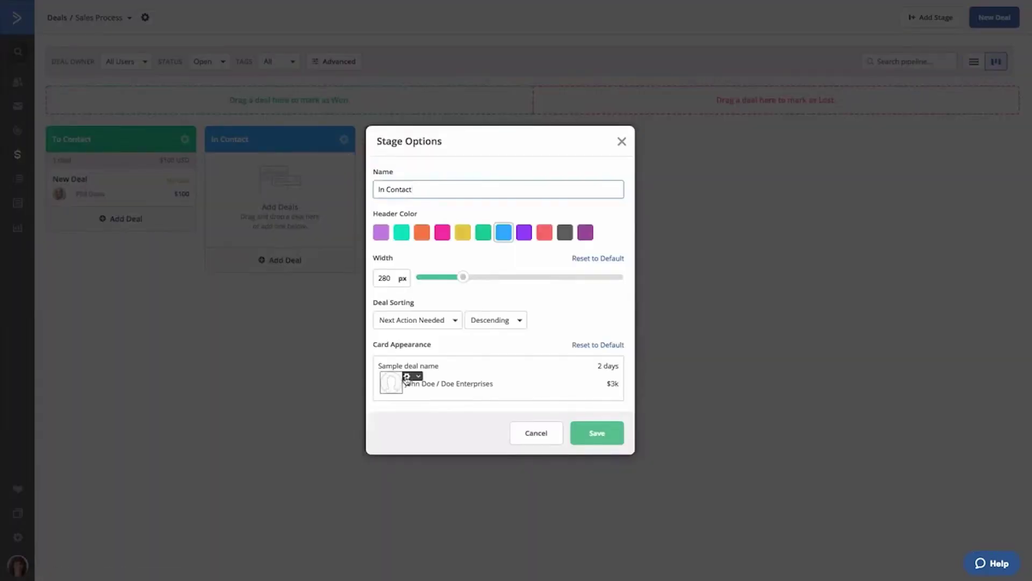
{"action": "left_click", "coordinate": [408, 376]}
{"action": "left_click", "coordinate": [410, 400]}
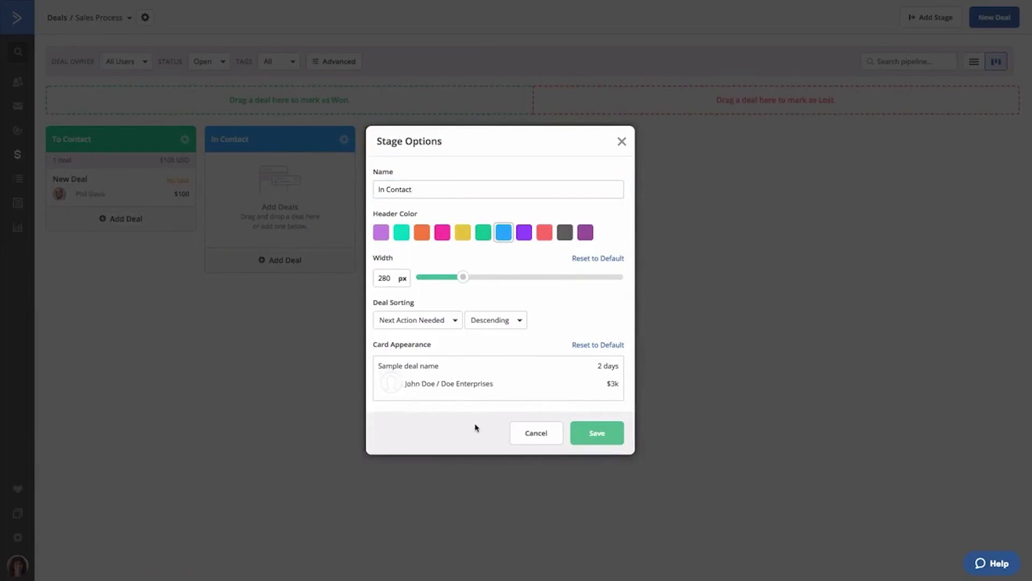
{"action": "left_click", "coordinate": [604, 440]}
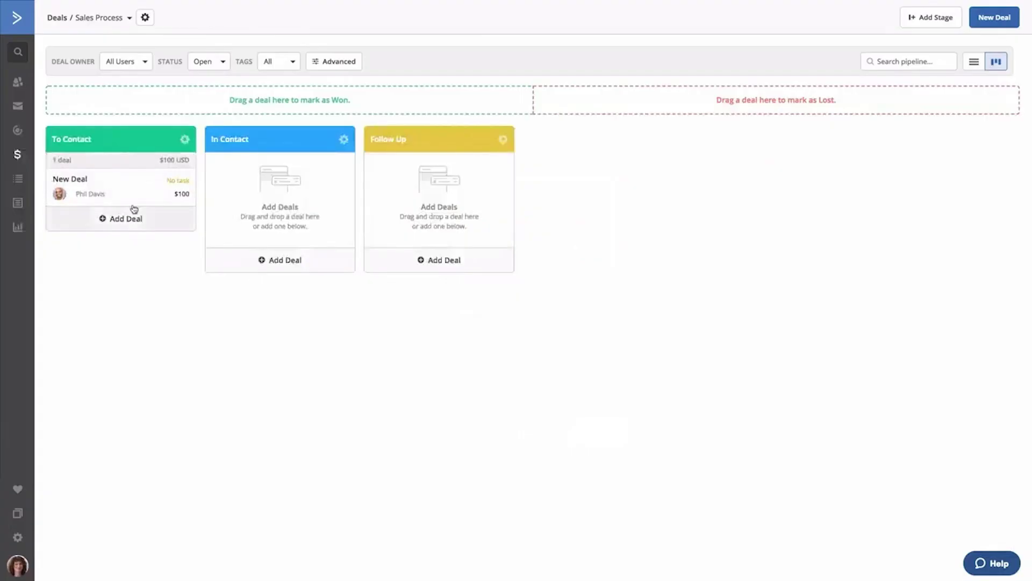
{"action": "left_click_drag", "start_coordinate": [134, 208], "coordinate": [149, 173]}
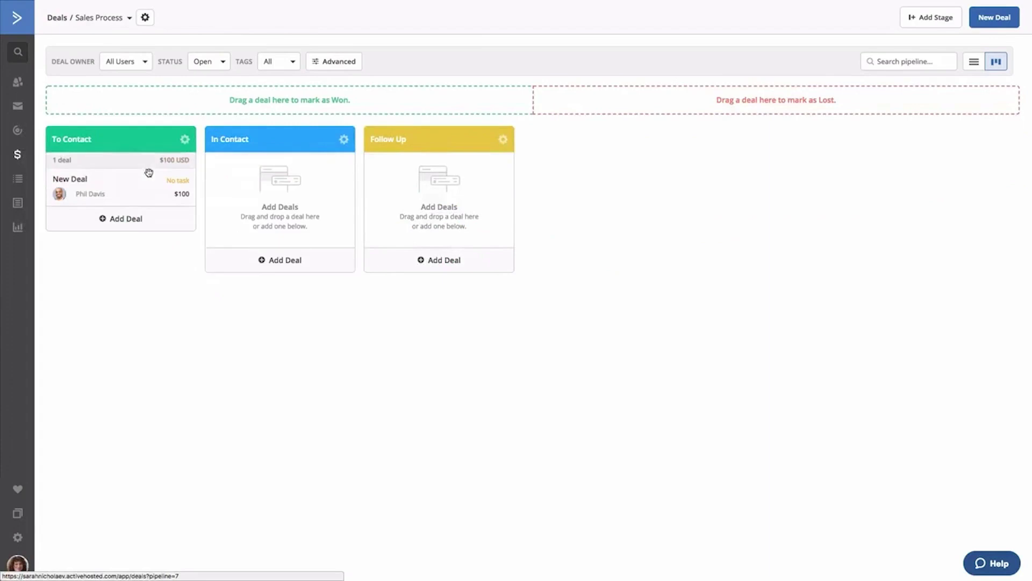
{"action": "left_click", "coordinate": [124, 190]}
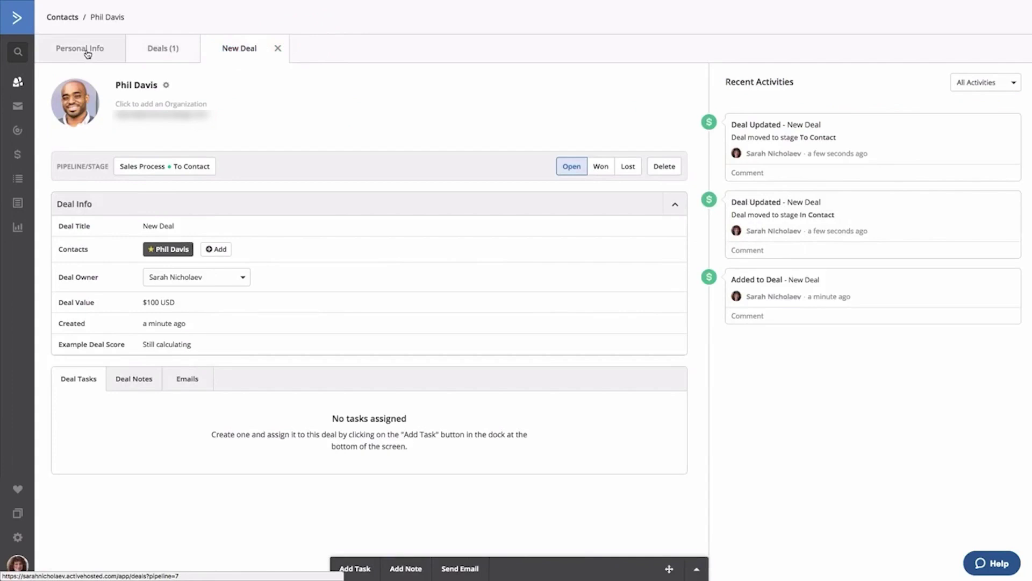
Add a Call task described 'New' to the deal, due 05/05/2018.
{"action": "left_click", "coordinate": [696, 569]}
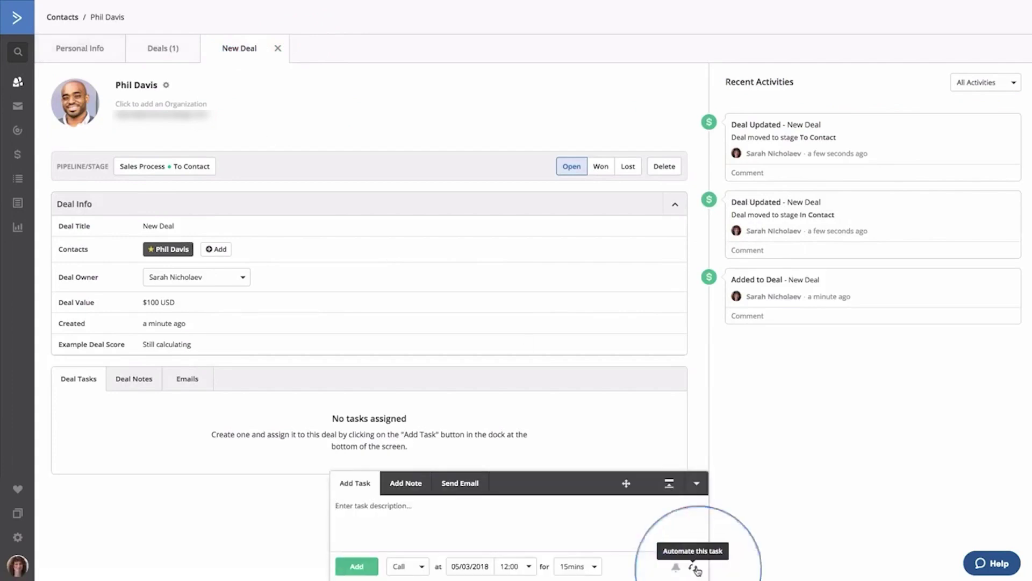
{"action": "left_click", "coordinate": [399, 513]}
{"action": "type", "text": "New call"}
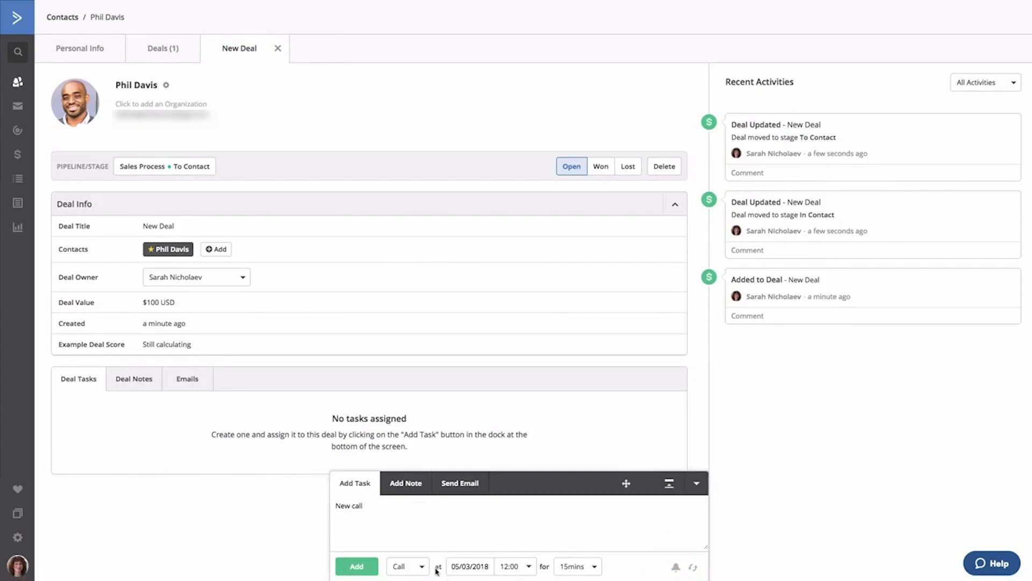
{"action": "left_click", "coordinate": [420, 566]}
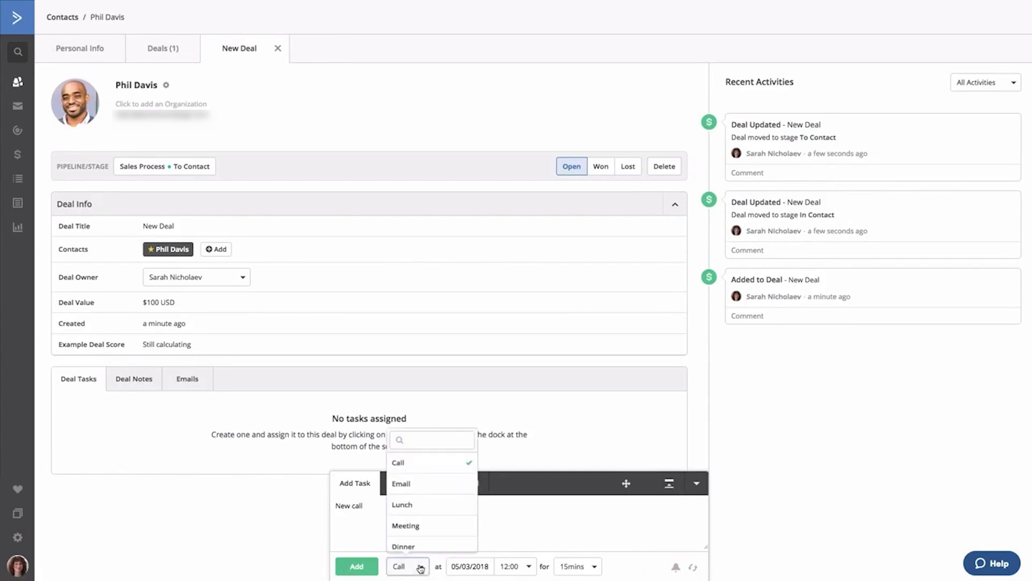
{"action": "left_click", "coordinate": [415, 465]}
{"action": "left_click", "coordinate": [475, 566]}
{"action": "left_click", "coordinate": [559, 479]}
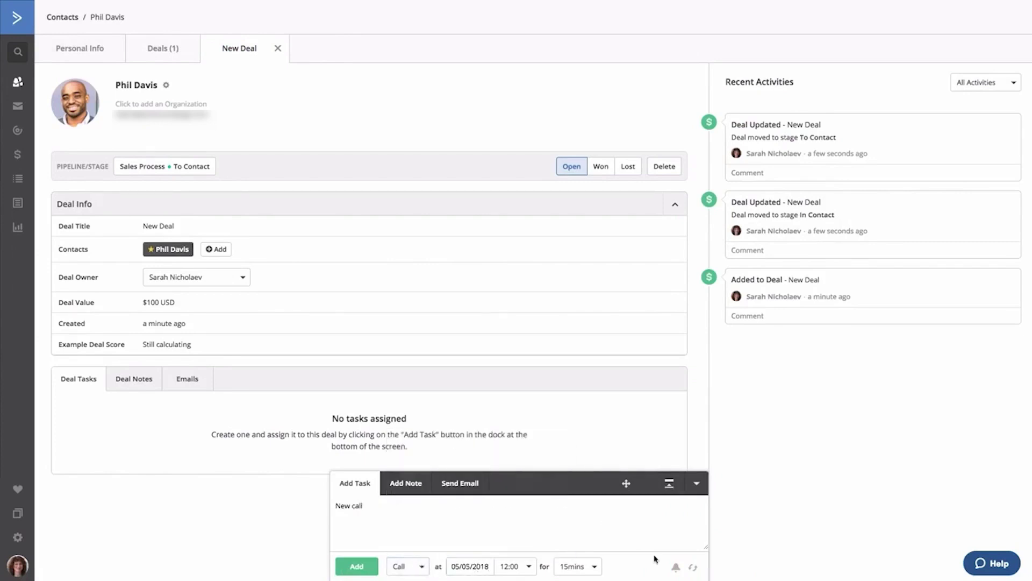
{"action": "left_click", "coordinate": [357, 566]}
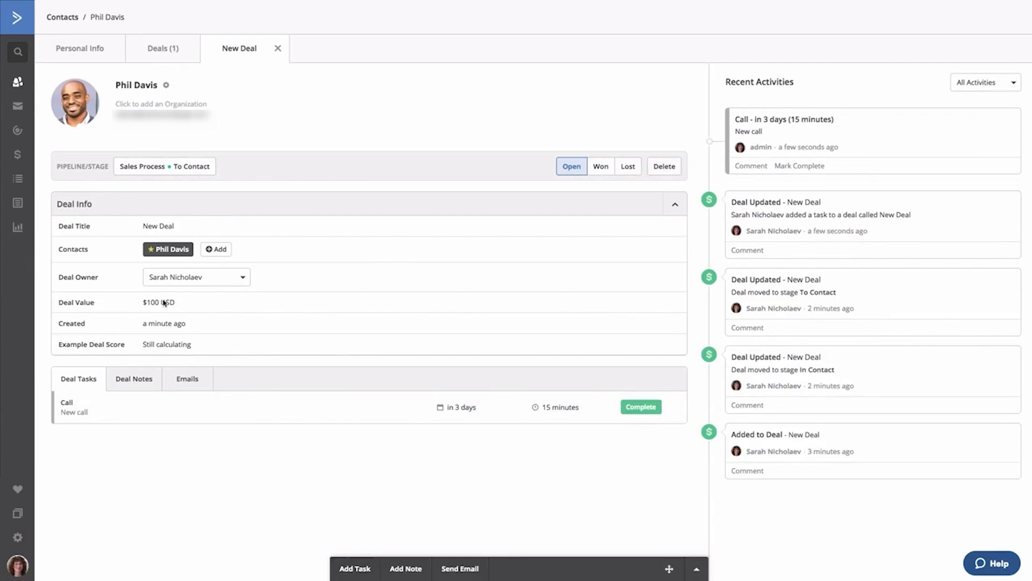
Add a note beginning 'This' to the deal.
{"action": "left_click", "coordinate": [131, 382]}
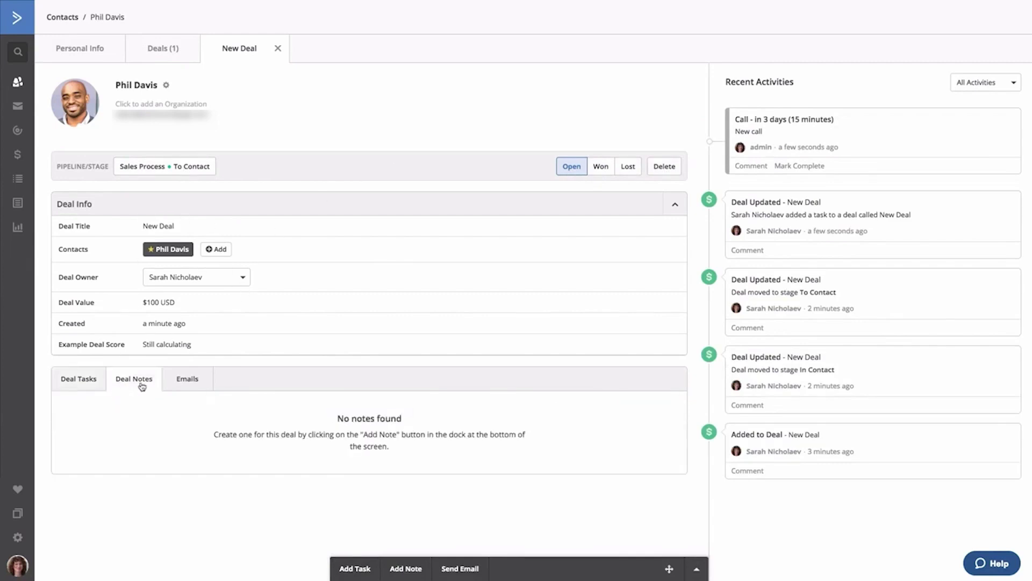
{"action": "left_click", "coordinate": [178, 382]}
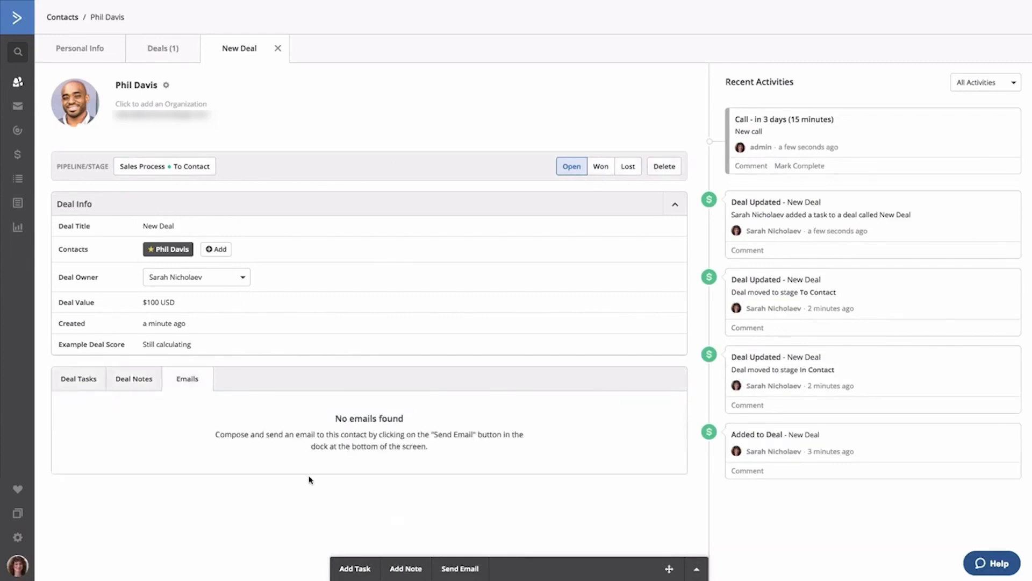
{"action": "left_click", "coordinate": [405, 569]}
{"action": "type", "text": "This is a note"}
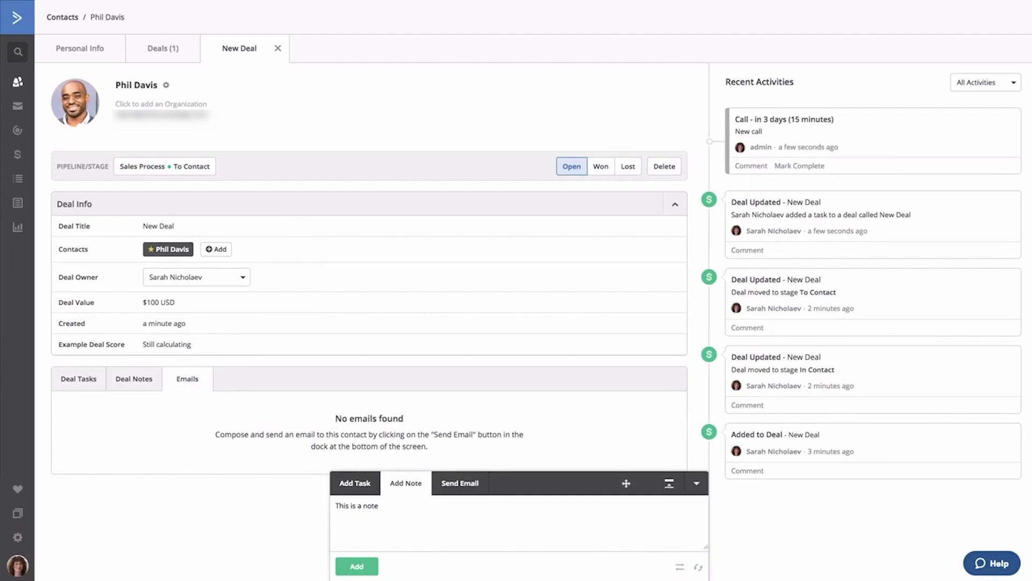
{"action": "left_click", "coordinate": [357, 565]}
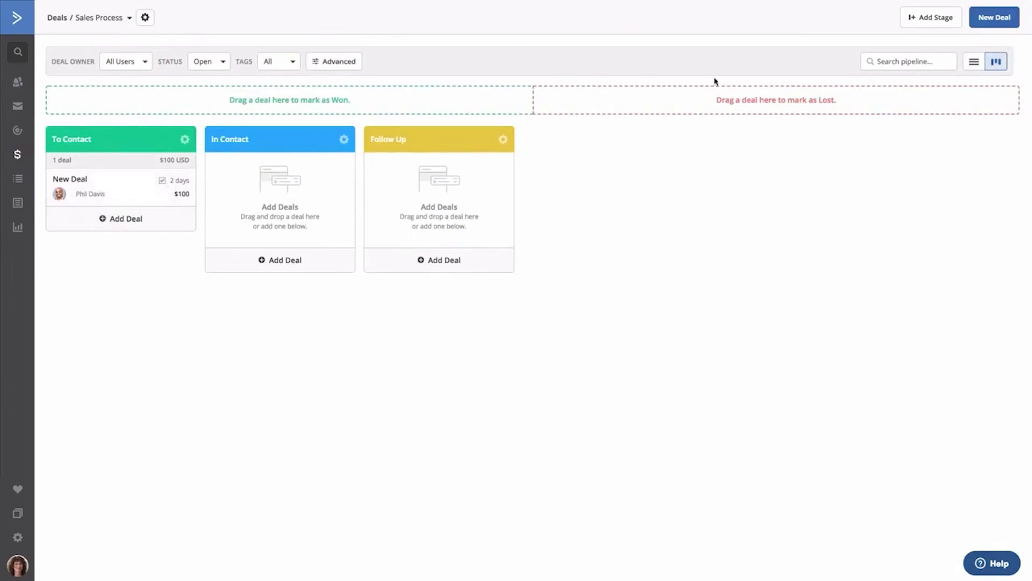
{"action": "left_click", "coordinate": [974, 62]}
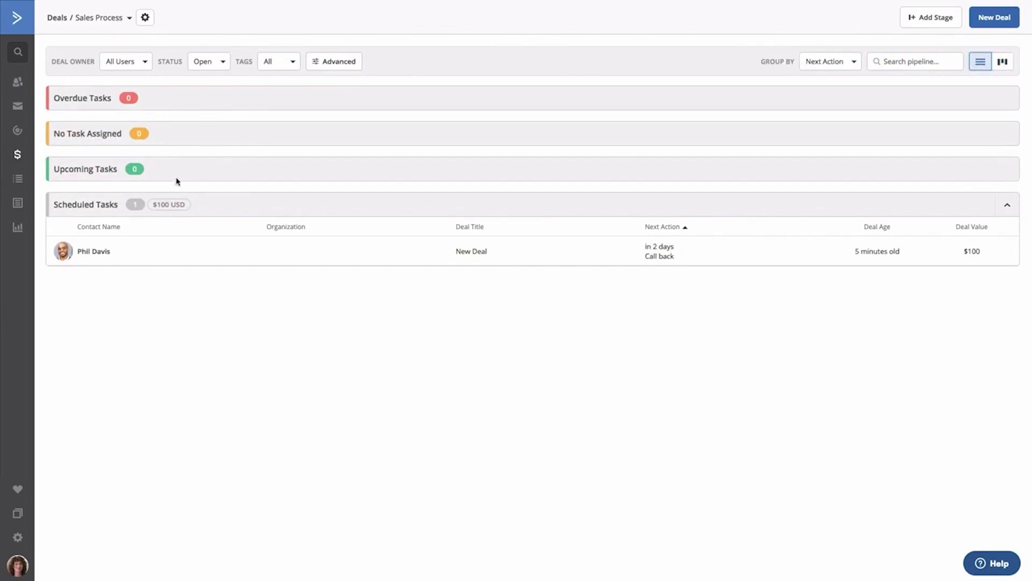
{"action": "left_click", "coordinate": [1007, 205]}
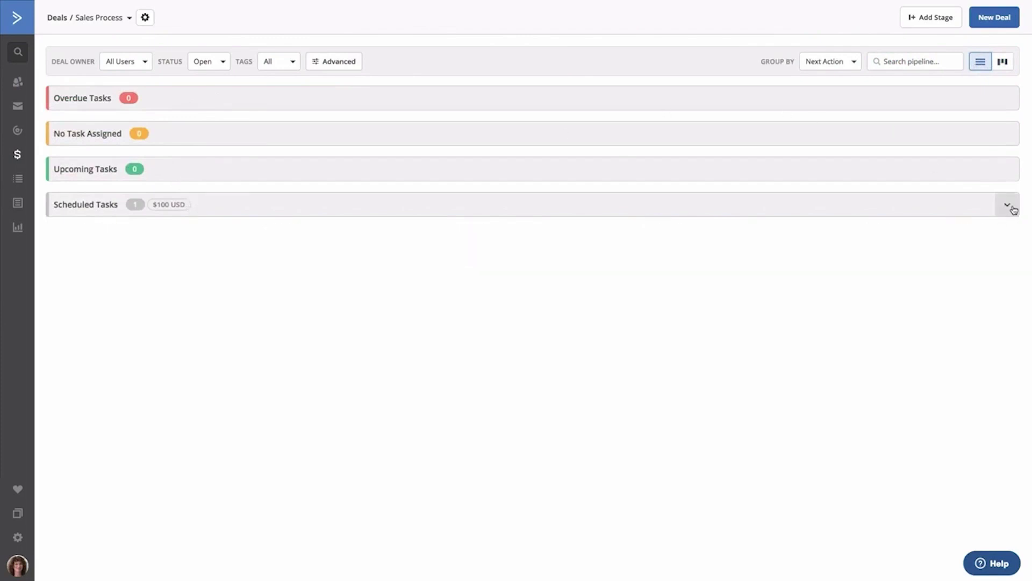
{"action": "left_click", "coordinate": [1008, 205]}
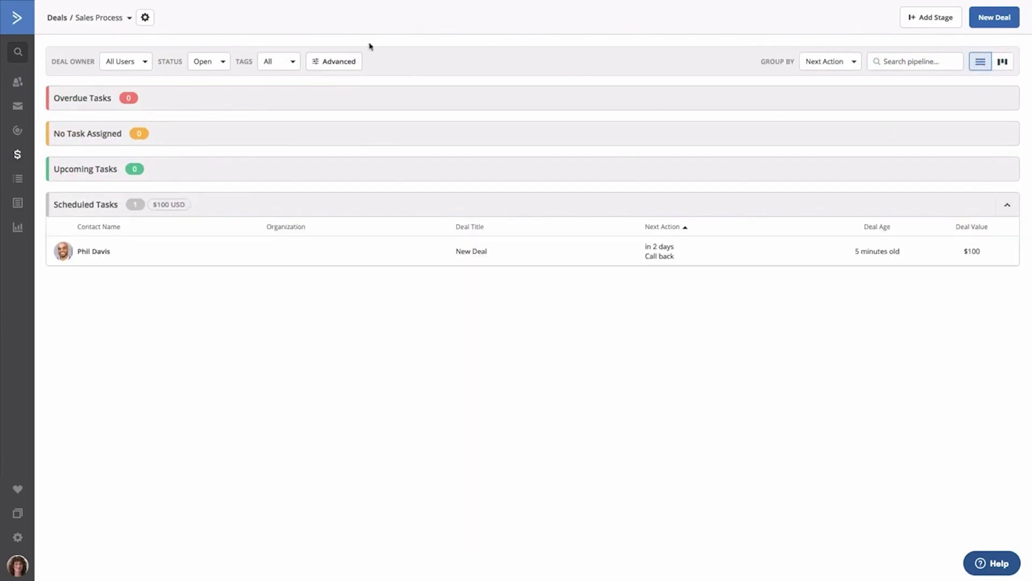
{"action": "left_click", "coordinate": [145, 64]}
{"action": "left_click", "coordinate": [198, 65]}
{"action": "left_click", "coordinate": [219, 65]}
{"action": "left_click", "coordinate": [266, 67]}
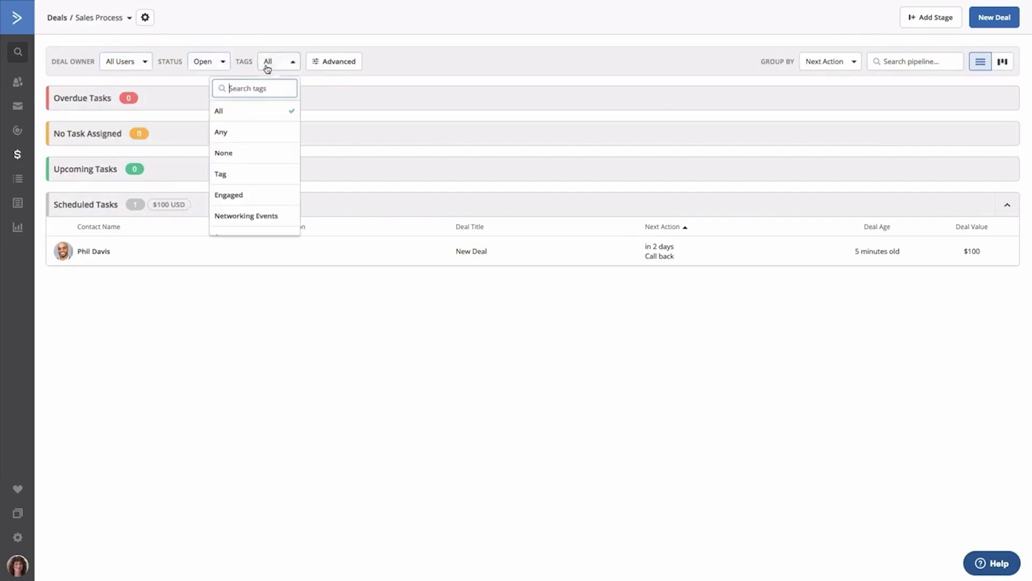
{"action": "left_click", "coordinate": [329, 63]}
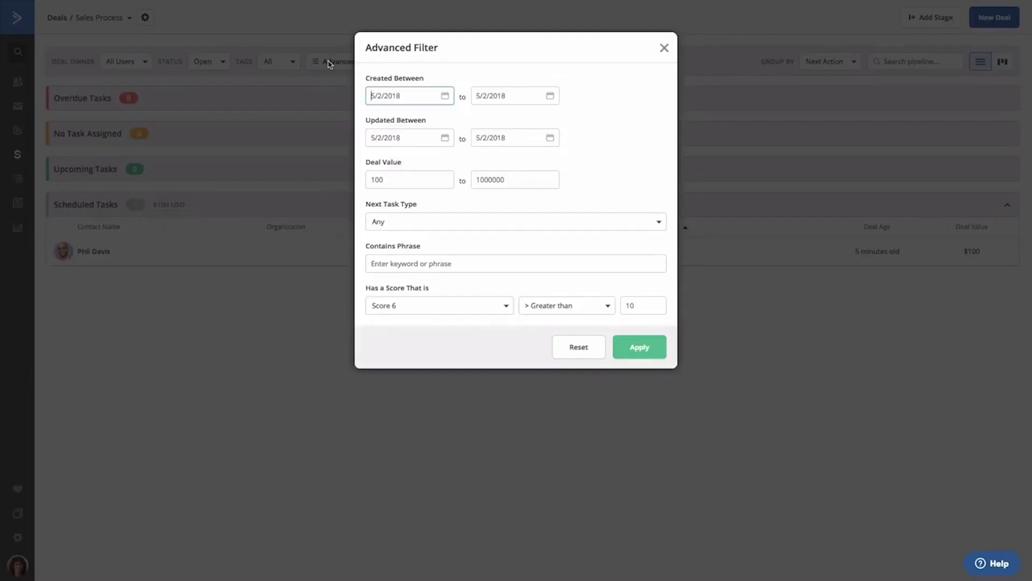
{"action": "left_click", "coordinate": [664, 48]}
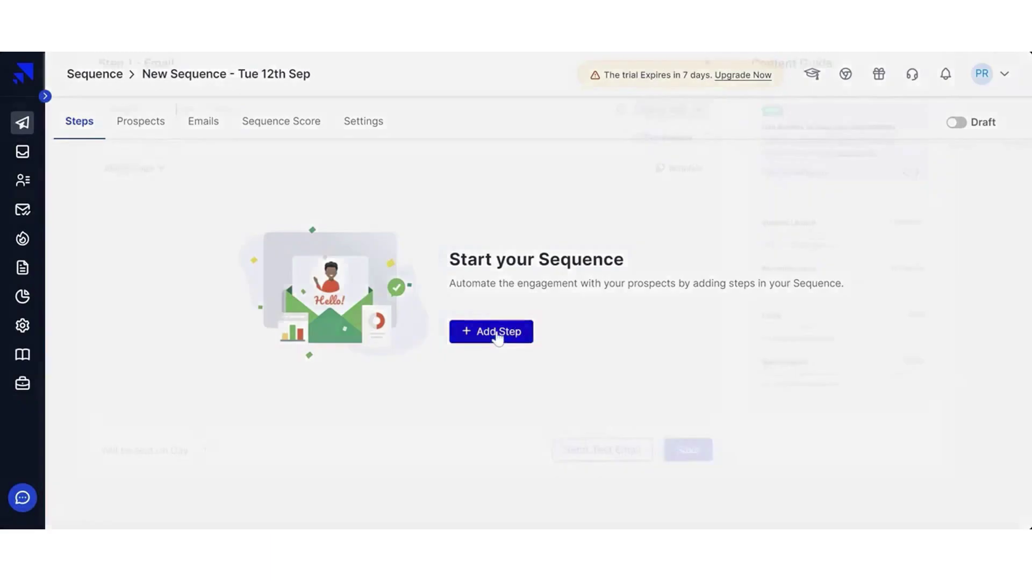
Create and save the Day 1 email step from the Quick email template, subject 'Save cost & achieve more!'.
{"action": "left_click", "coordinate": [495, 335]}
{"action": "type", "text": "Quick Question, {{First Name|'There'}}!"}
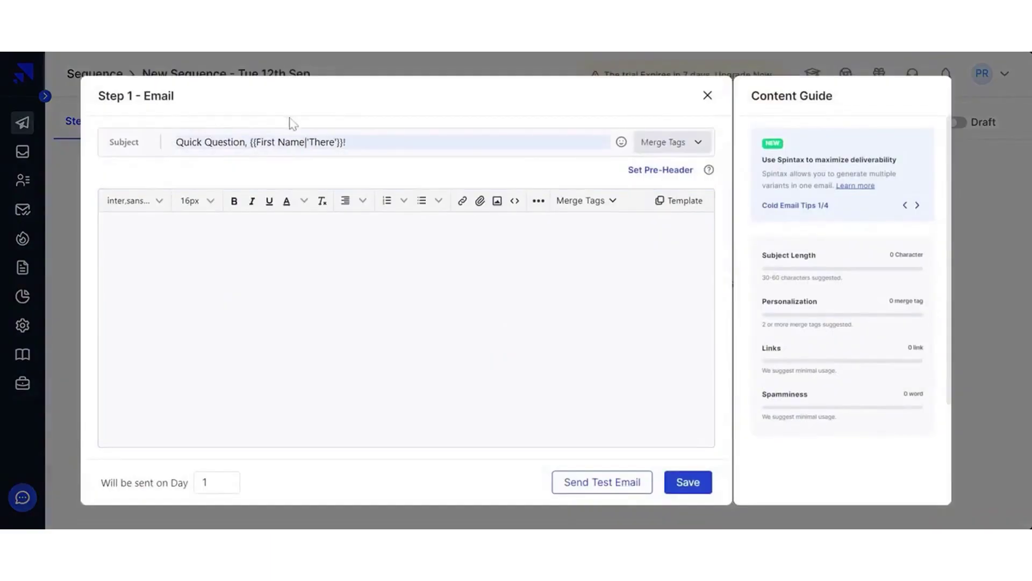
{"action": "left_click", "coordinate": [111, 230]}
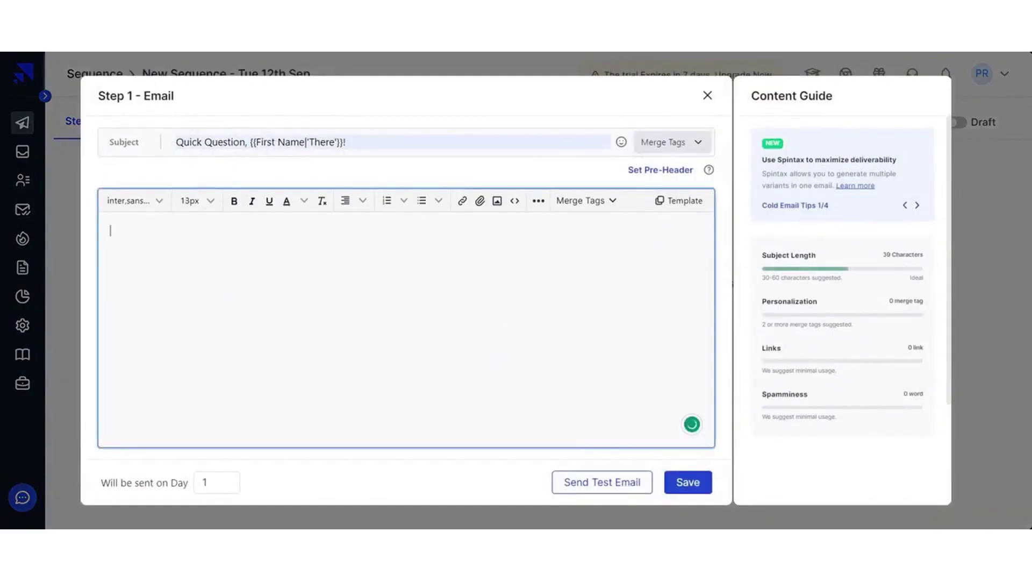
{"action": "left_click", "coordinate": [673, 202]}
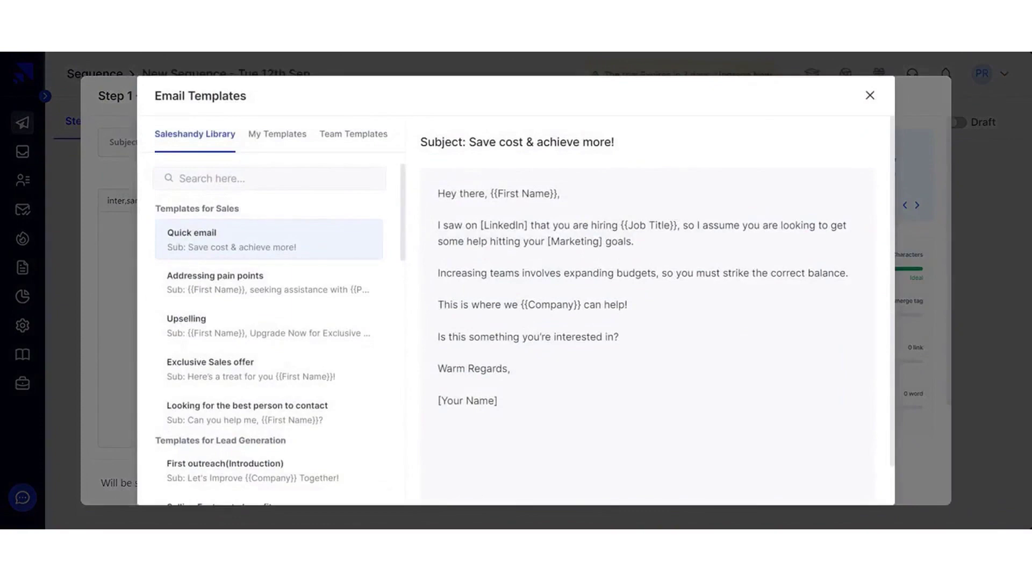
{"action": "scroll", "coordinate": [617, 354], "scroll_direction": "down", "scroll_amount": 1}
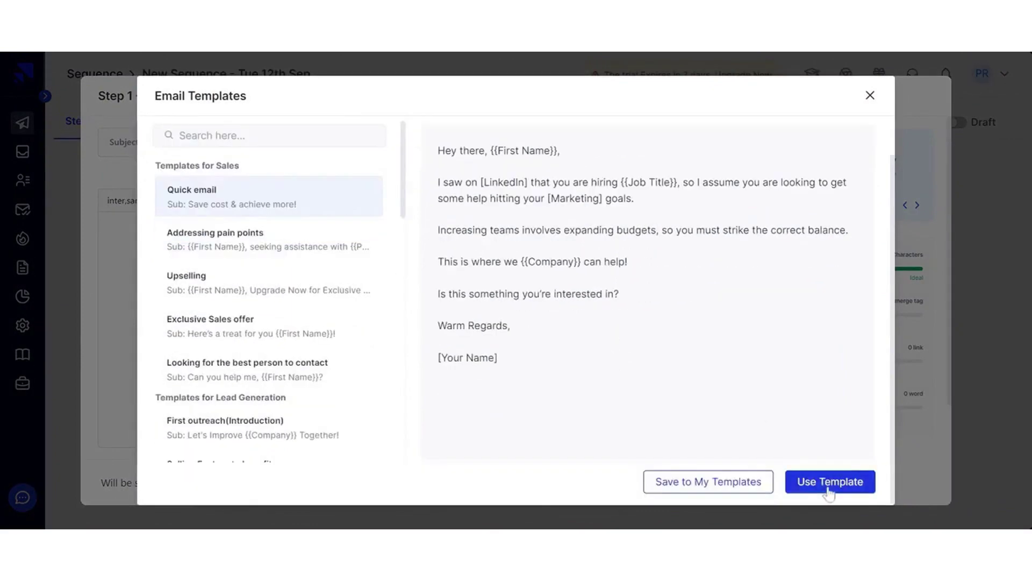
{"action": "left_click", "coordinate": [831, 482]}
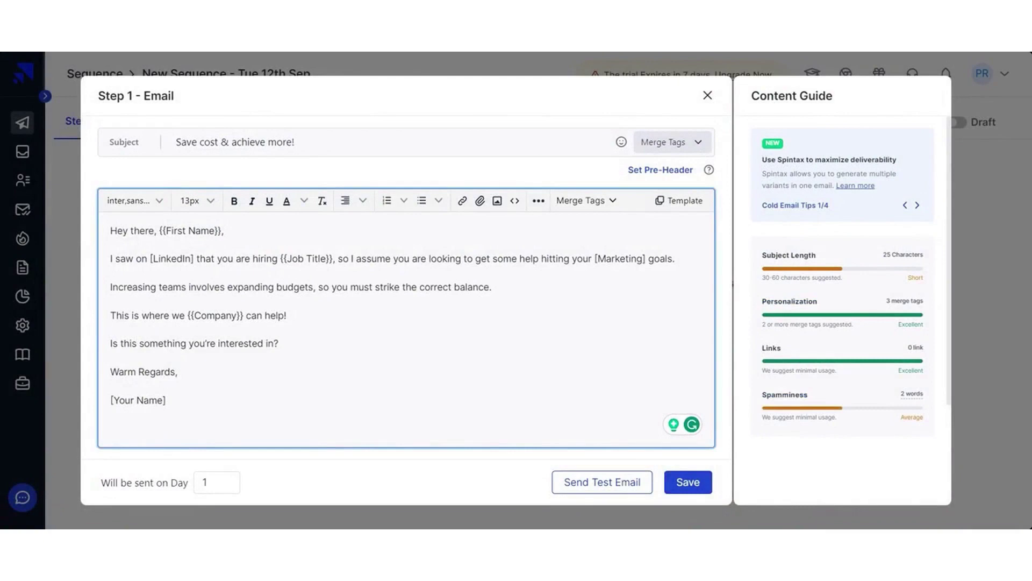
{"action": "left_click", "coordinate": [693, 484]}
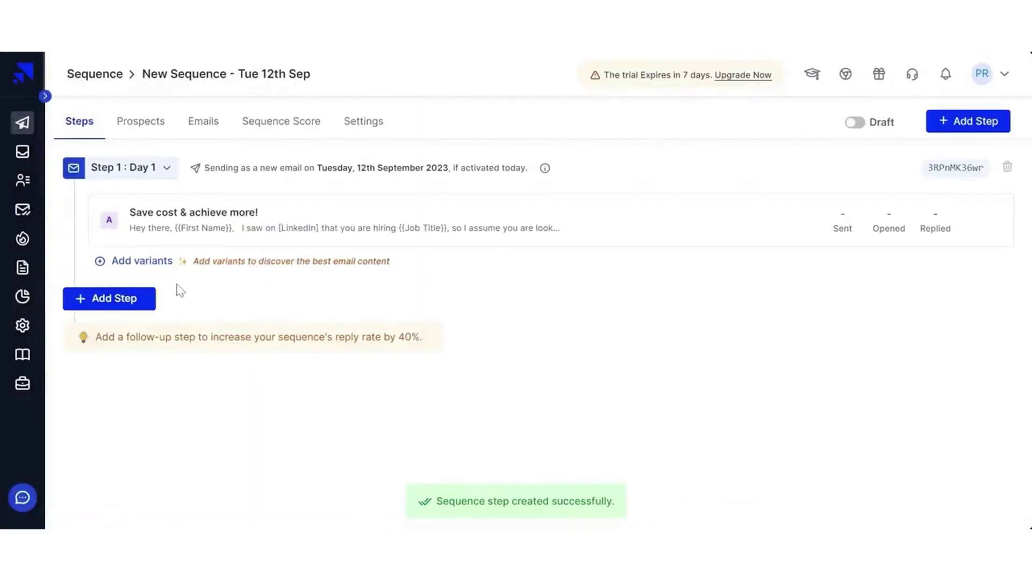
{"action": "left_click", "coordinate": [142, 261]}
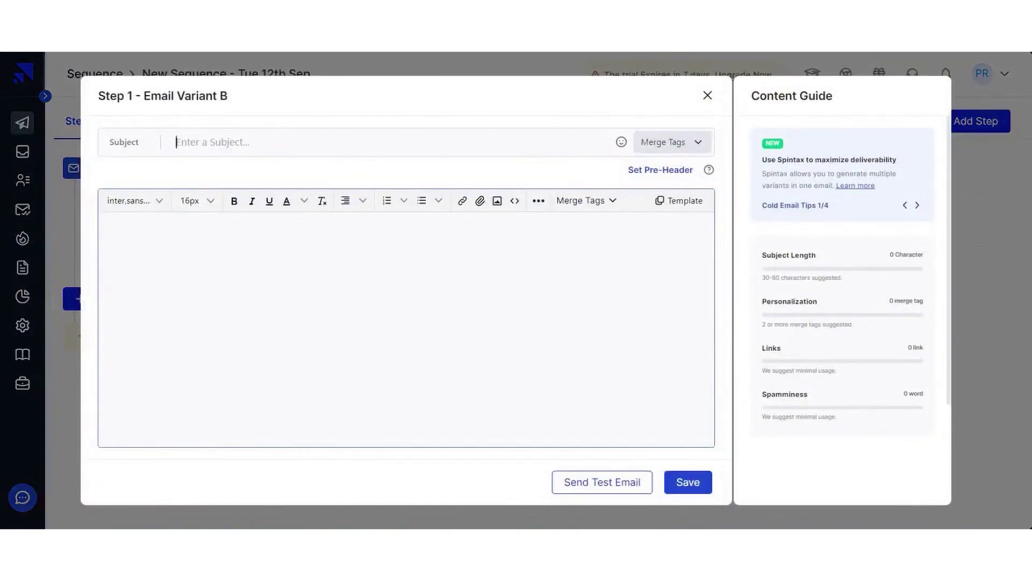
Fill Variant B of step 1 with the Addressing pain points template and save it.
{"action": "left_click", "coordinate": [693, 204]}
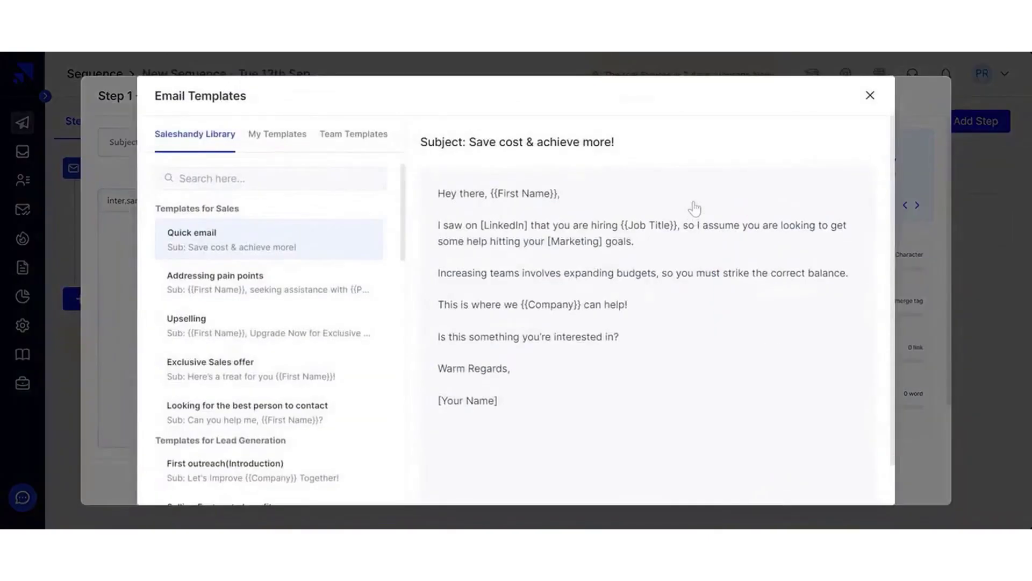
{"action": "left_click", "coordinate": [297, 304]}
{"action": "scroll", "coordinate": [646, 333], "scroll_direction": "down", "scroll_amount": 3}
{"action": "left_click", "coordinate": [831, 481]}
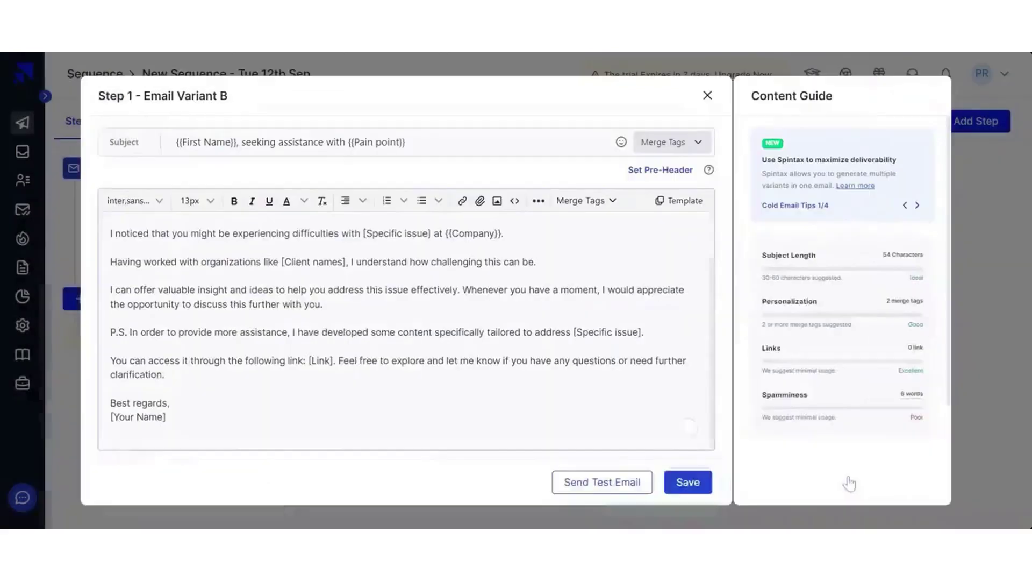
{"action": "scroll", "coordinate": [669, 428], "scroll_direction": "up", "scroll_amount": 2}
{"action": "scroll", "coordinate": [669, 428], "scroll_direction": "down", "scroll_amount": 2}
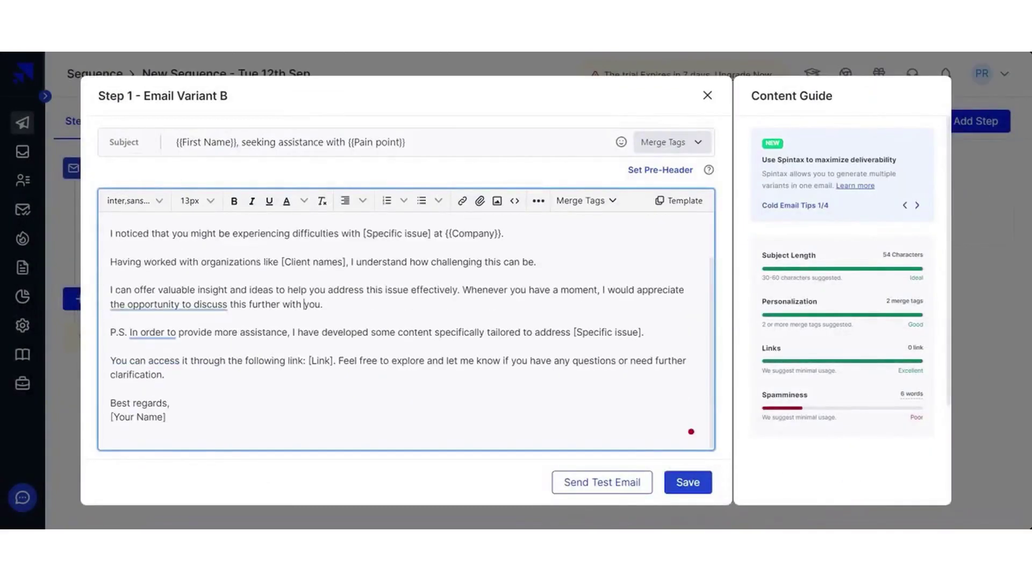
{"action": "left_click", "coordinate": [681, 483]}
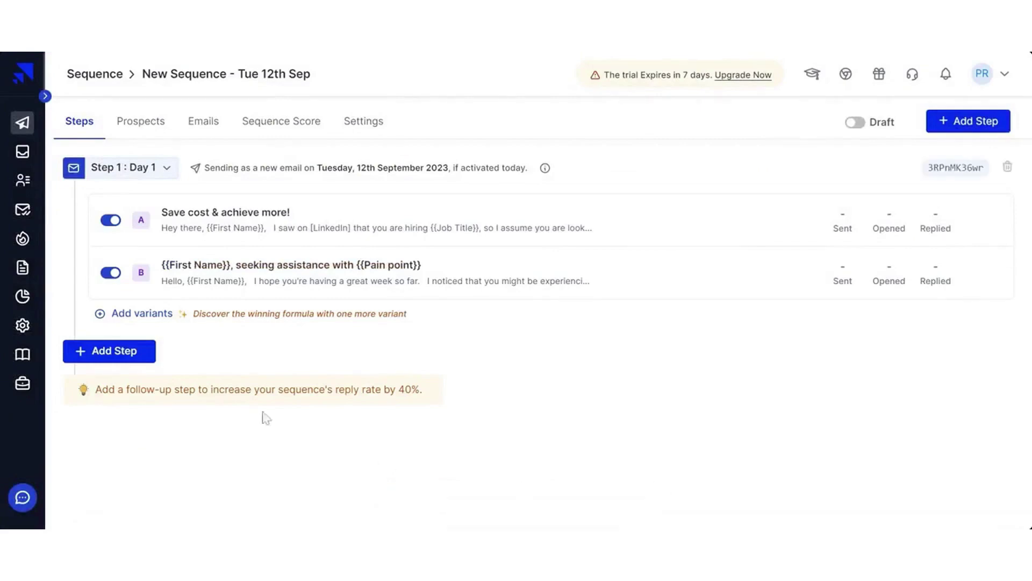
Add a Day 3 step from the First follow-up template, 'Hey! Remember me?', and save it.
{"action": "left_click", "coordinate": [124, 351]}
{"action": "left_click", "coordinate": [671, 203]}
{"action": "scroll", "coordinate": [253, 376], "scroll_direction": "down", "scroll_amount": 15}
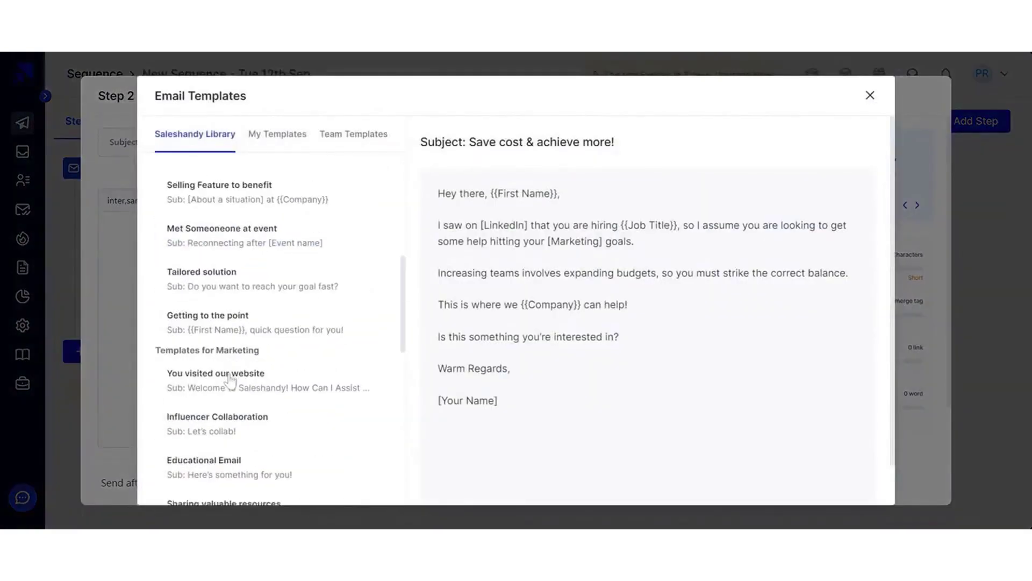
{"action": "left_click", "coordinate": [252, 412]}
{"action": "scroll", "coordinate": [674, 369], "scroll_direction": "down", "scroll_amount": 2}
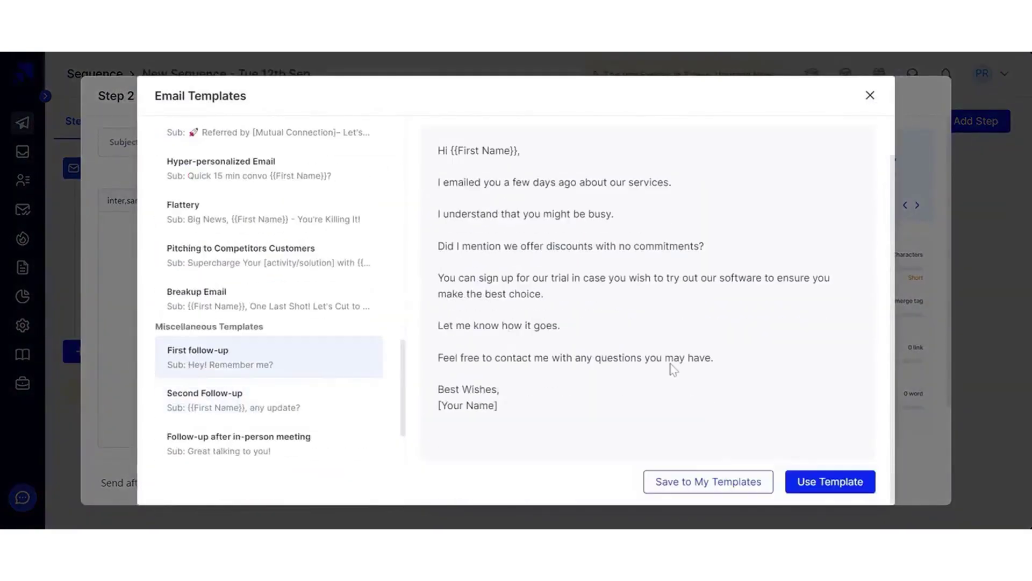
{"action": "left_click", "coordinate": [868, 480]}
{"action": "left_click", "coordinate": [690, 486]}
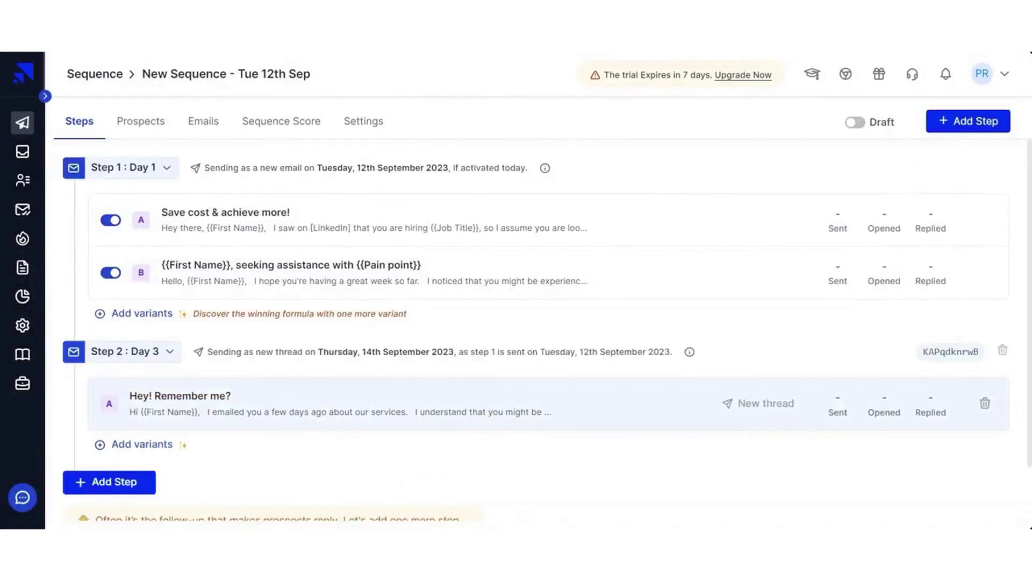
Start a CSV prospect import on the sequence's Prospects tab using the sample file.
{"action": "left_click", "coordinate": [133, 135]}
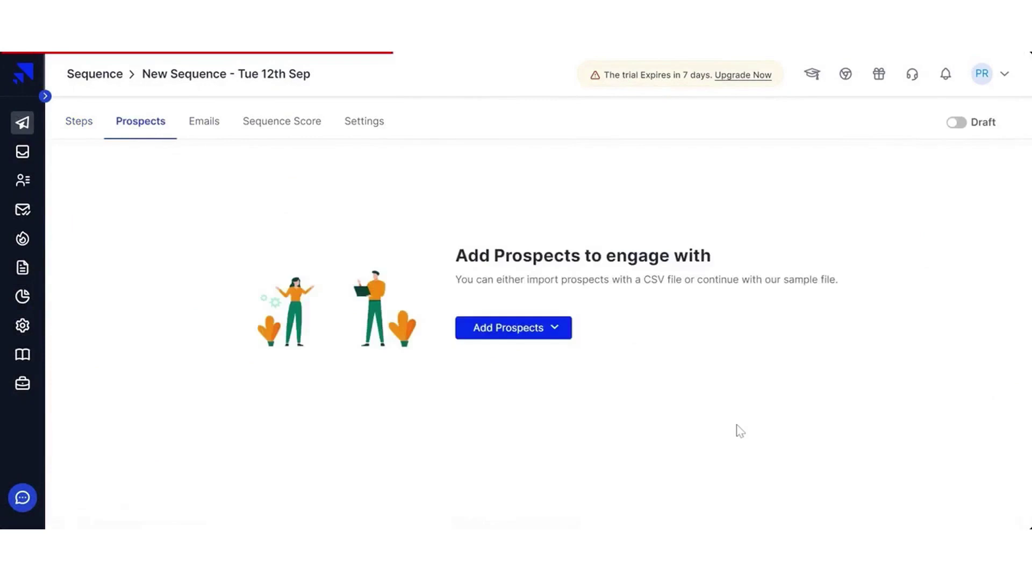
{"action": "left_click", "coordinate": [554, 328]}
{"action": "left_click", "coordinate": [548, 359]}
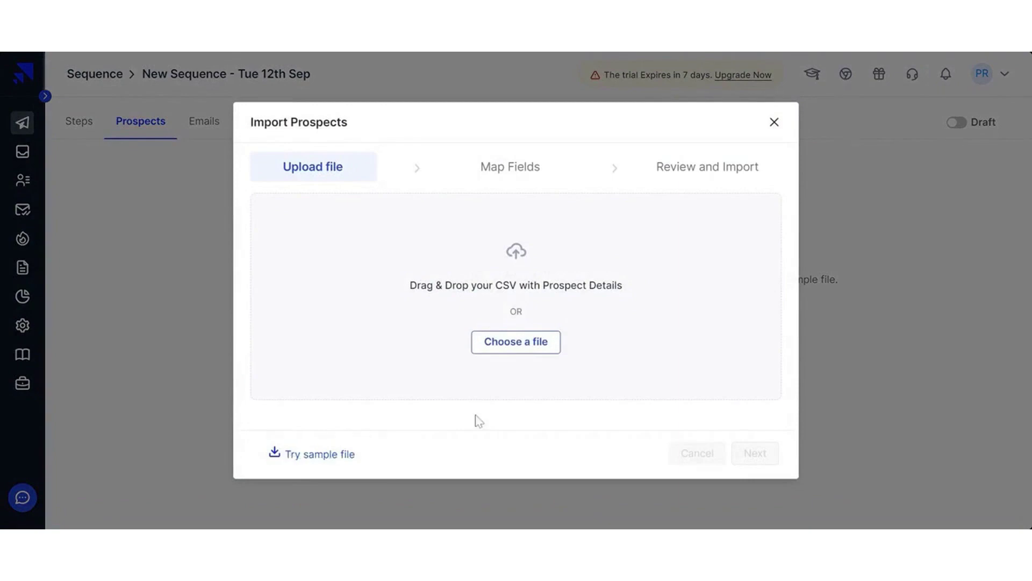
{"action": "left_click", "coordinate": [505, 342]}
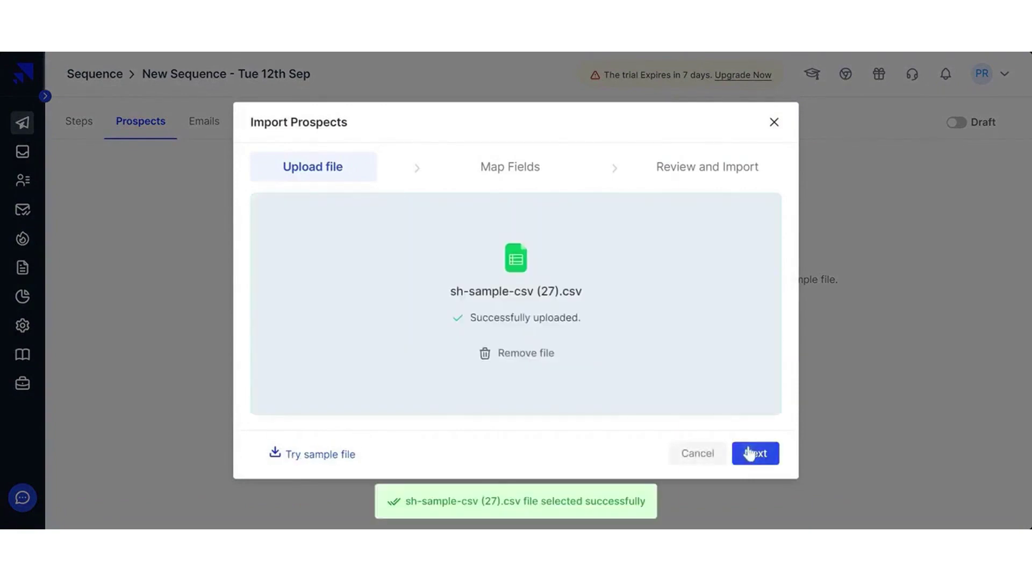
Map the sample file's fields and continue to the Review and Import step.
{"action": "left_click", "coordinate": [753, 452]}
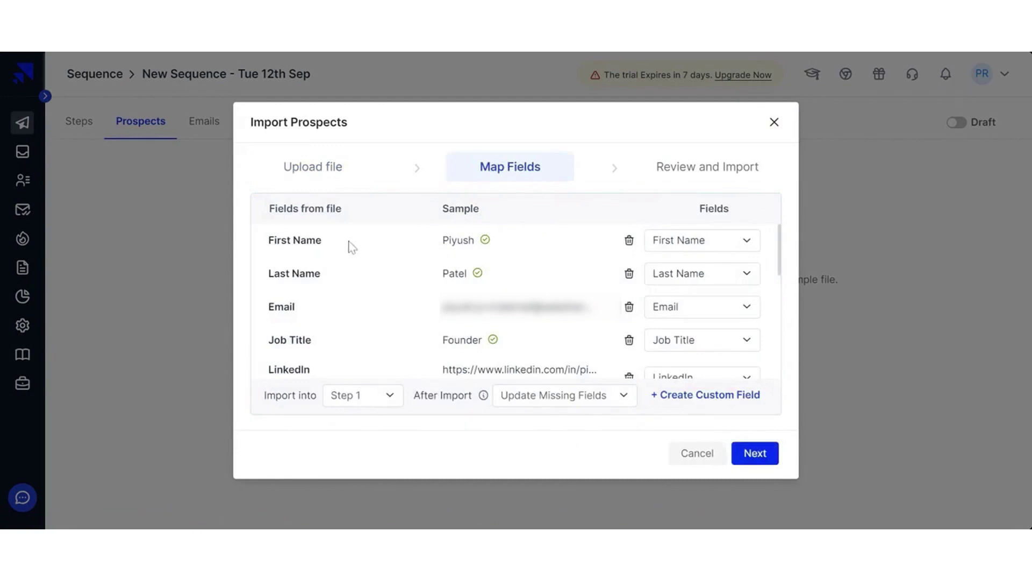
{"action": "left_click_drag", "start_coordinate": [276, 240], "coordinate": [464, 240]}
{"action": "left_click", "coordinate": [322, 326]}
{"action": "left_click", "coordinate": [773, 450]}
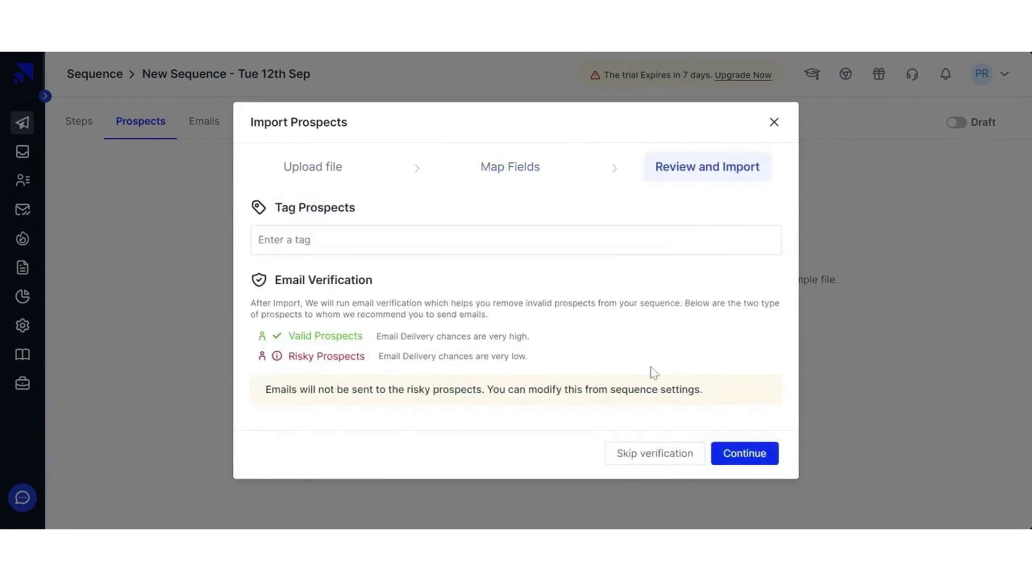